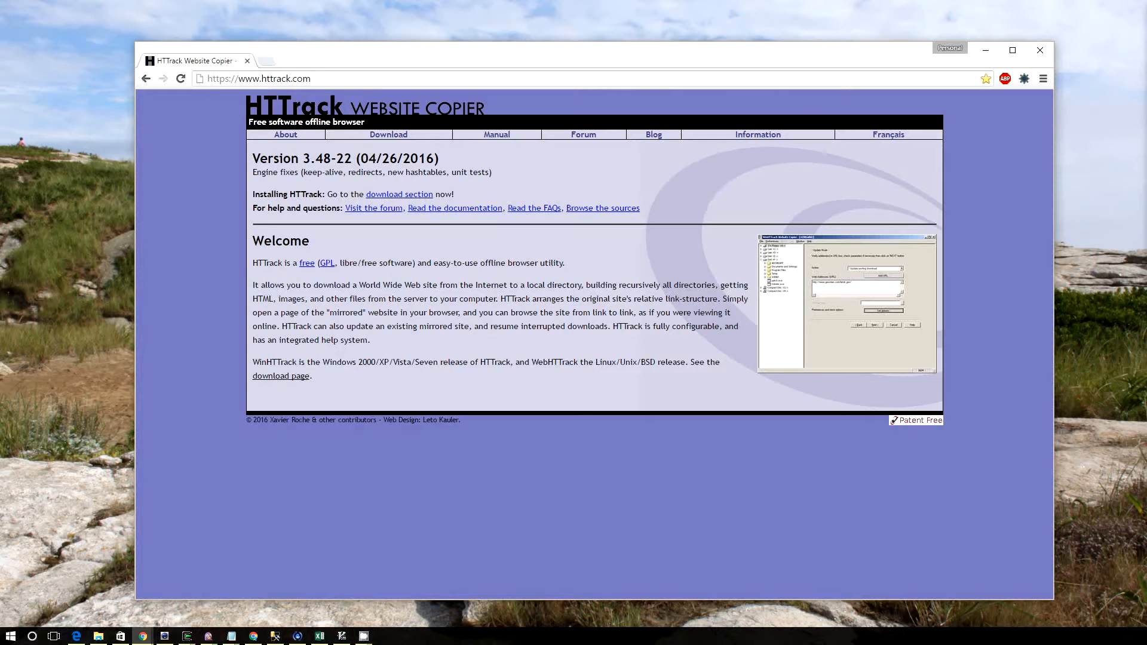
Switch to File Explorer and look through the mirrored site folders in C:\My Web Sites\AshidaKimForBullshido
key("alt+Tab")
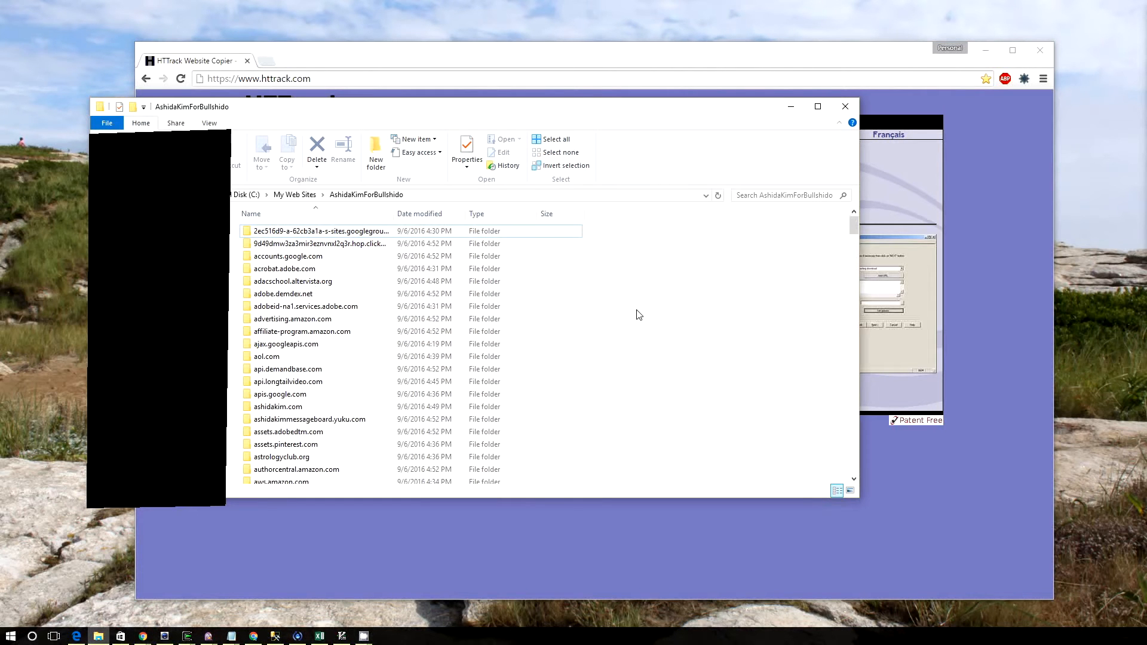
left_click(409, 195)
left_click(646, 363)
scroll(646, 362, "down", 20)
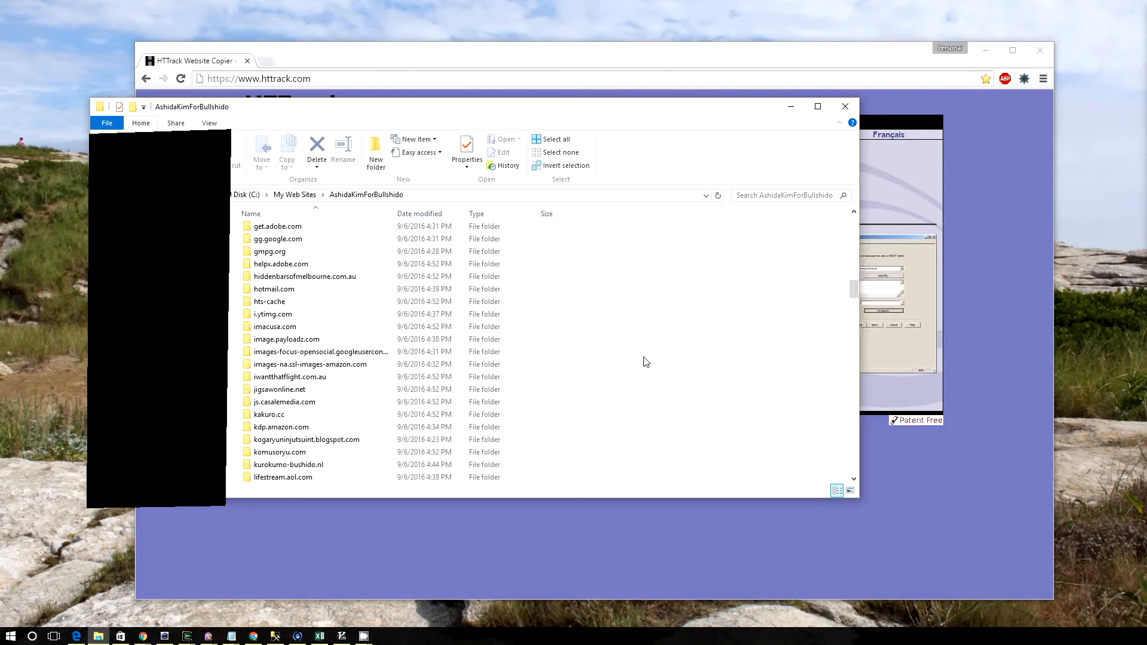
scroll(646, 363, "down", 20)
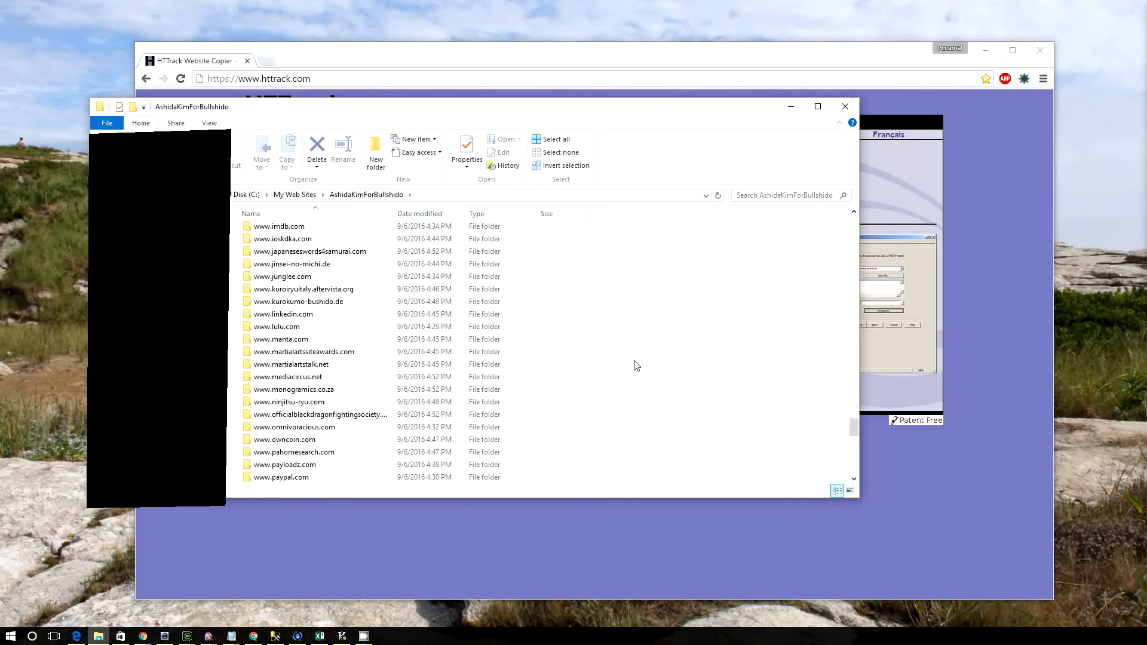
scroll(636, 366, "down", 3)
scroll(633, 366, "up", 15)
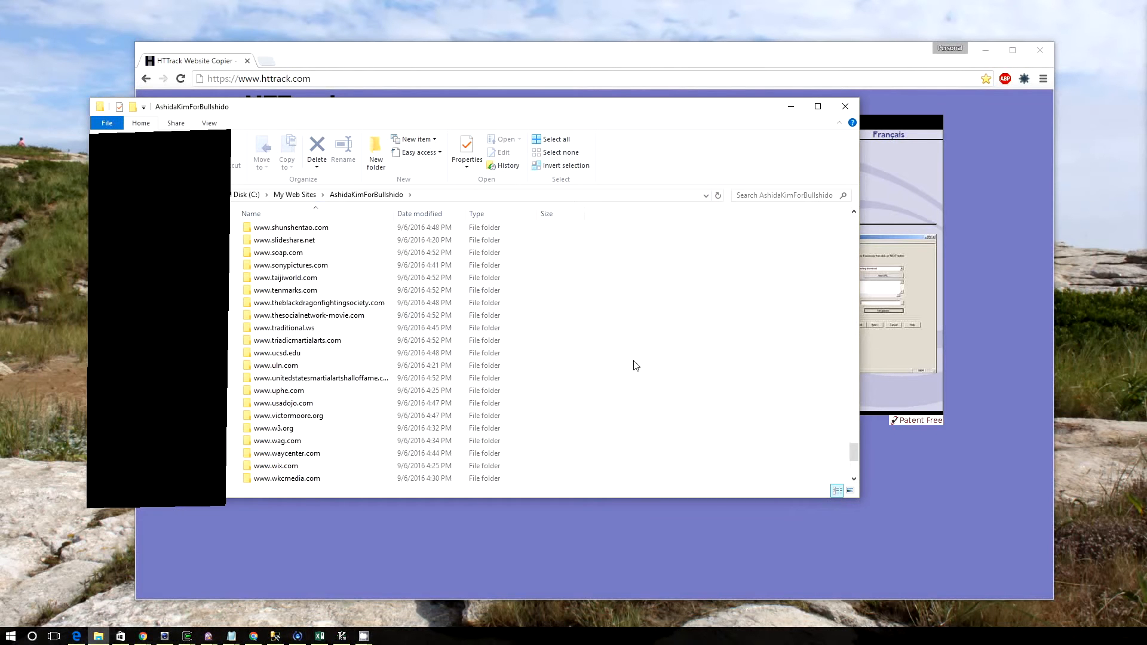
scroll(632, 366, "up", 6)
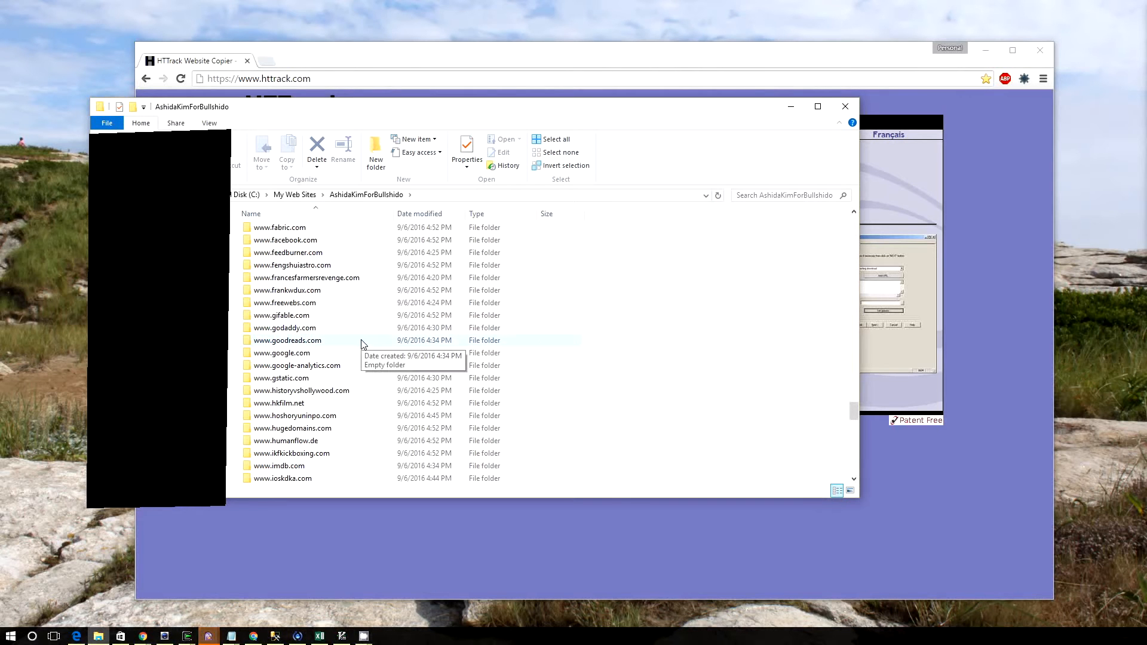
scroll(362, 342, "up", 15)
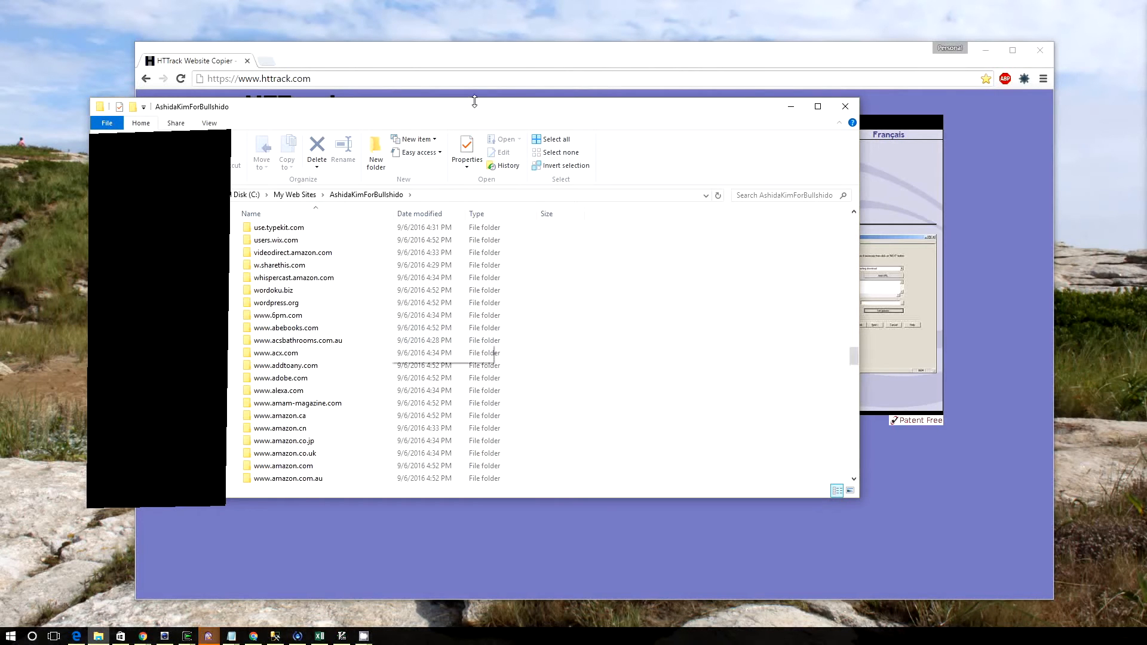
Switch back to the browser and review the HTTrack 3.48-22 download page for the available platform versions
left_click(517, 69)
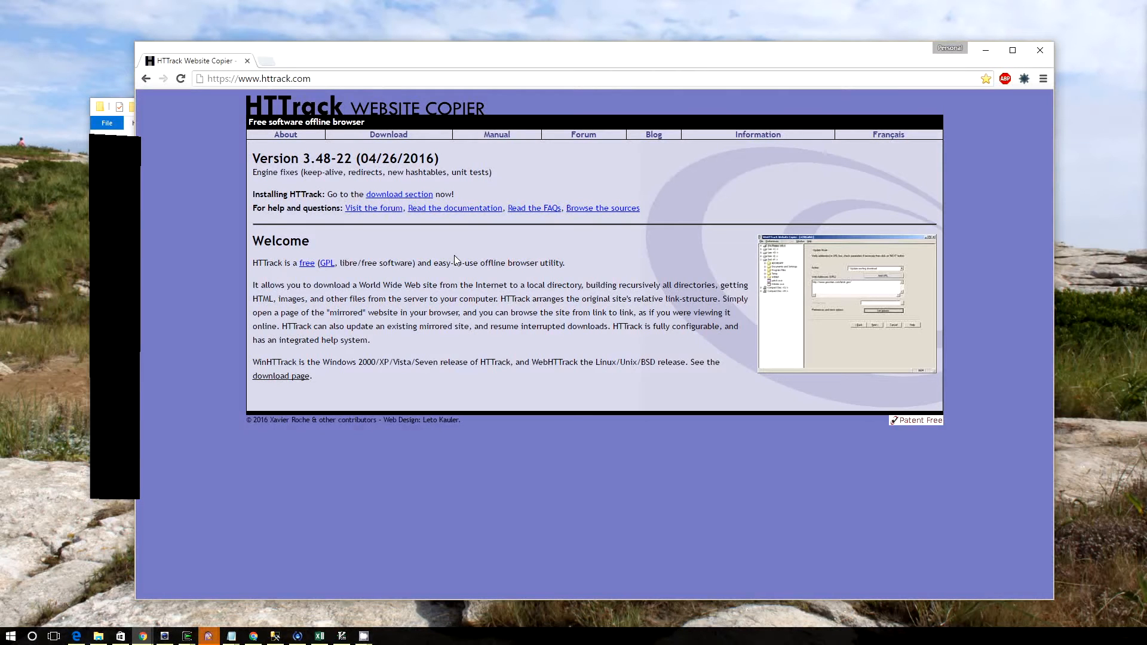
left_click(390, 135)
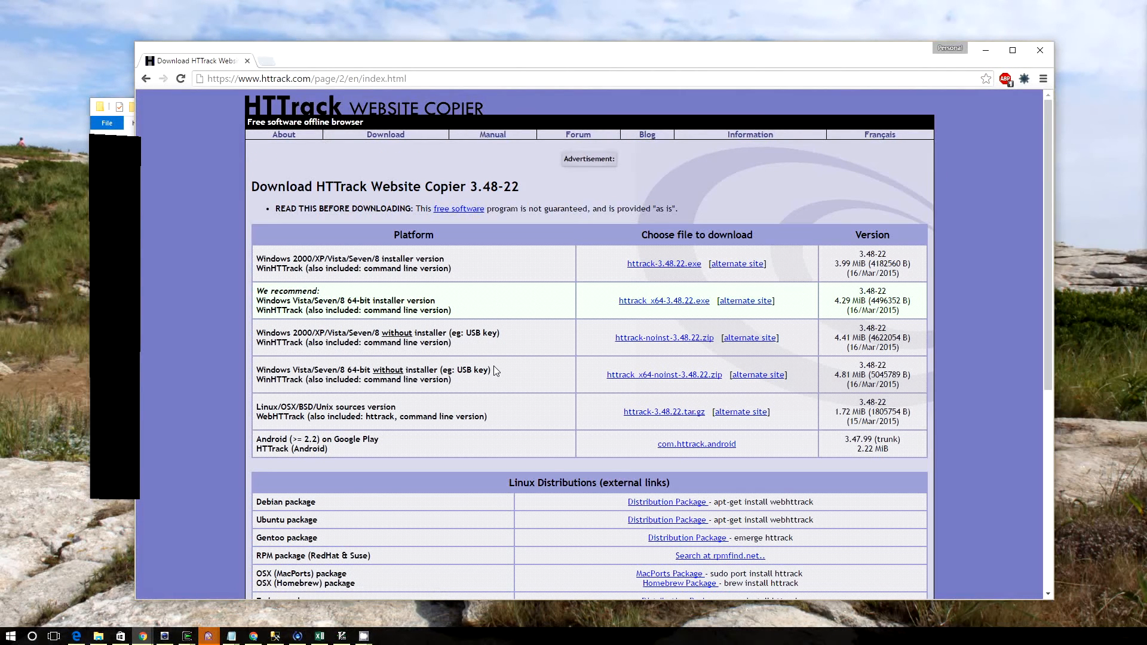
triple_click(286, 402)
left_click(454, 414)
scroll(574, 418, "down", 4)
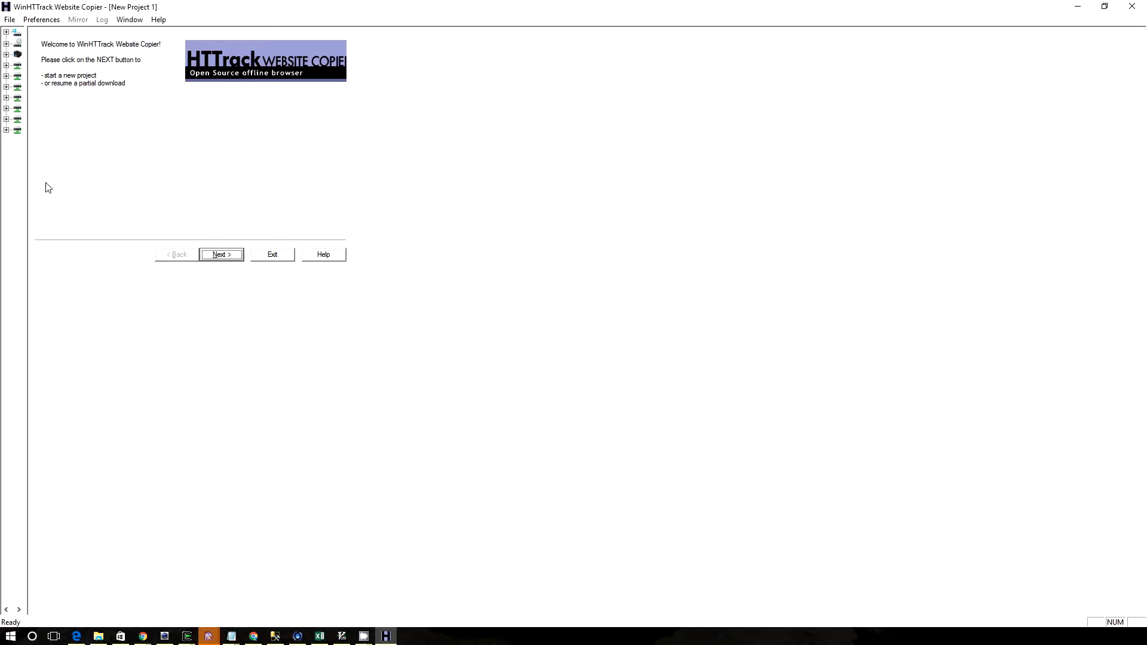
Go past the WinHTTrack welcome page and choose the existing project AshidaKimForBullshido as the project name
mouse_move(27, 181)
left_mouse_down()
mouse_move(59, 181)
mouse_move(23, 179)
left_mouse_up()
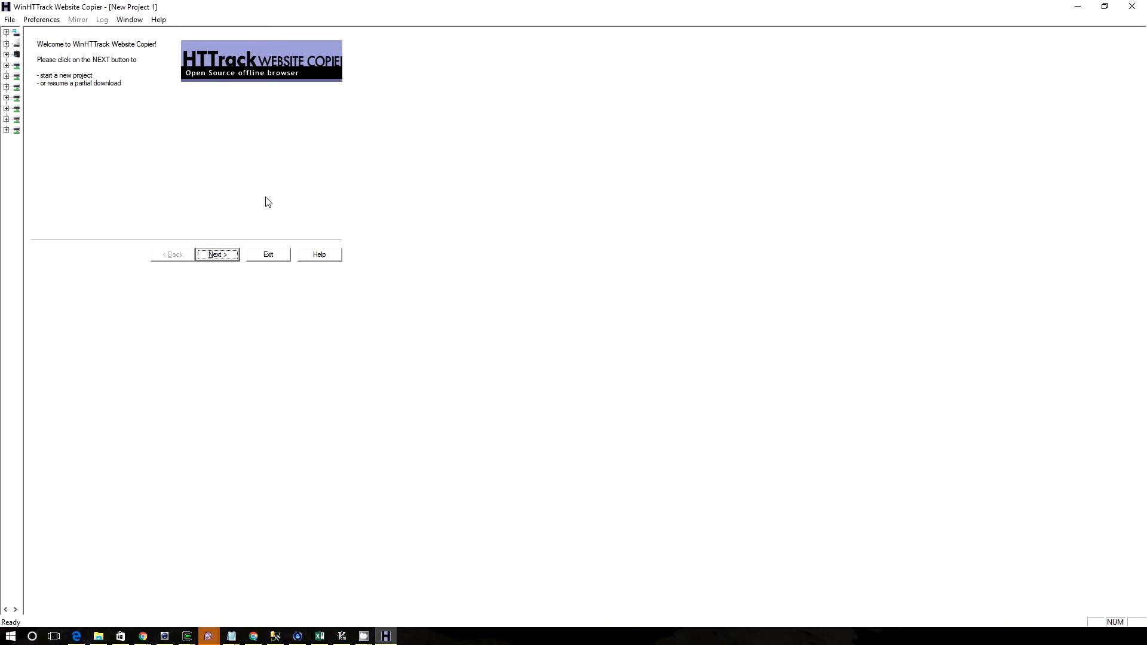
left_click(213, 254)
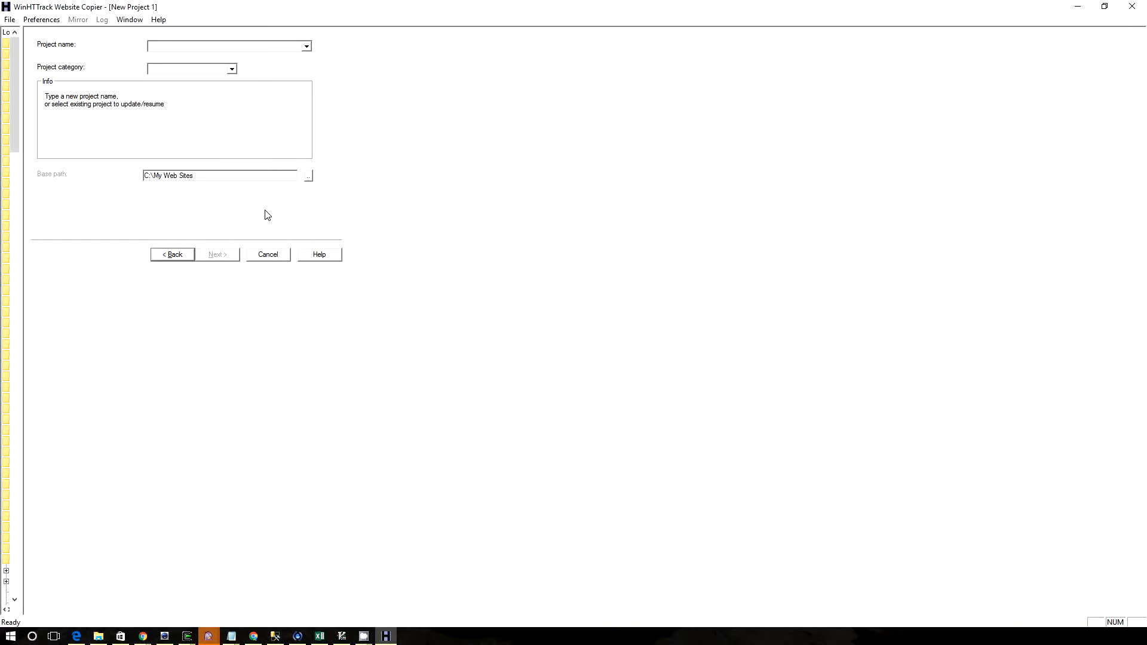
type("t")
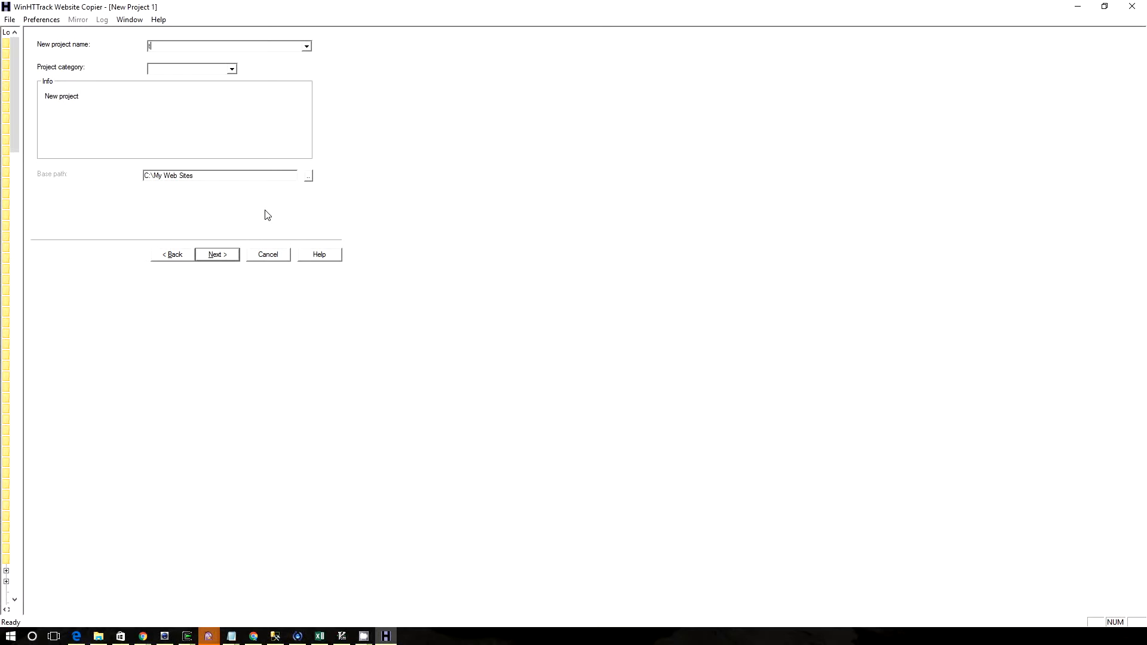
type("ype a new name")
left_click(307, 46)
left_click(251, 57)
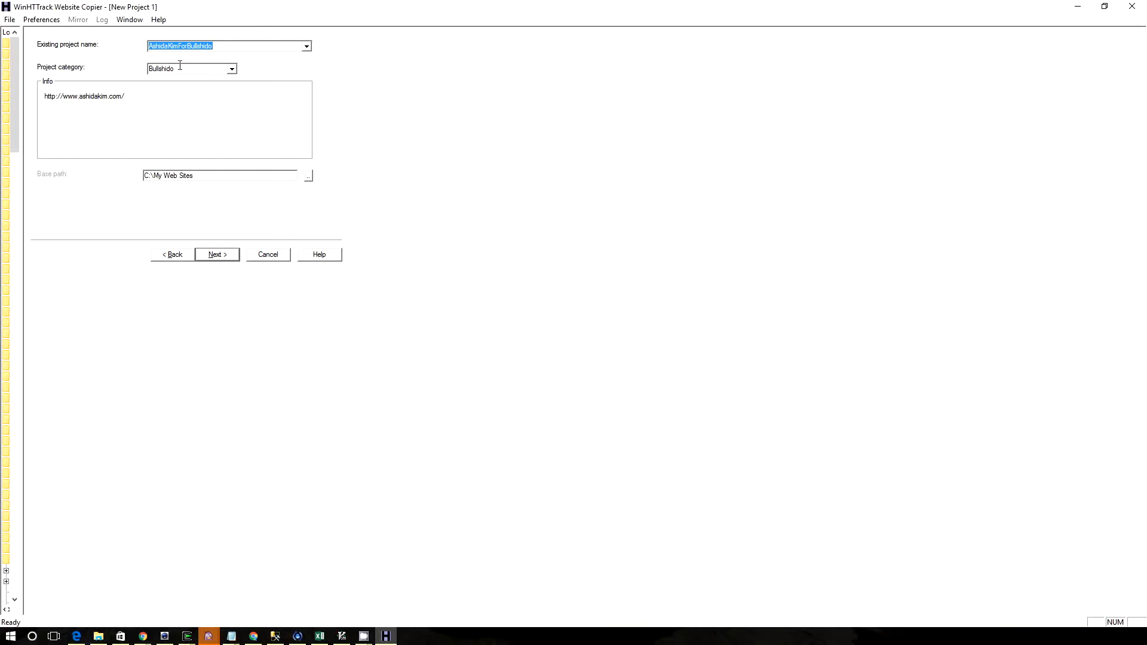
Check the project category and base path, close the AshidaKimForBullshido folder window, and continue to the mirroring setup
left_click(231, 68)
left_click(230, 68)
left_click(215, 176)
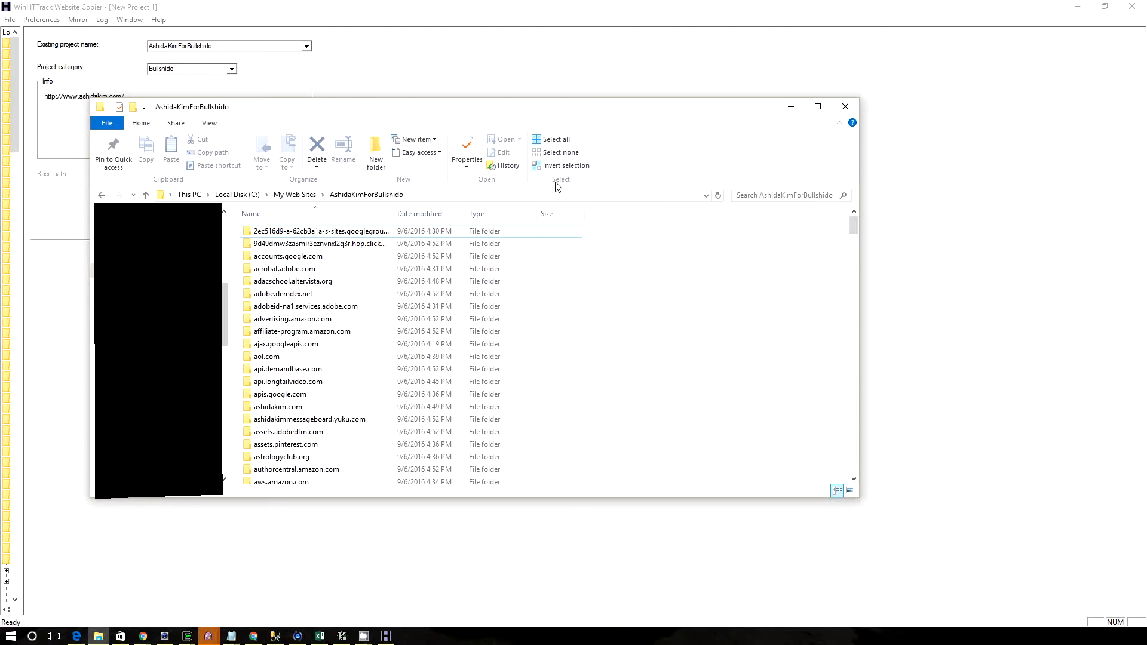
left_click(845, 107)
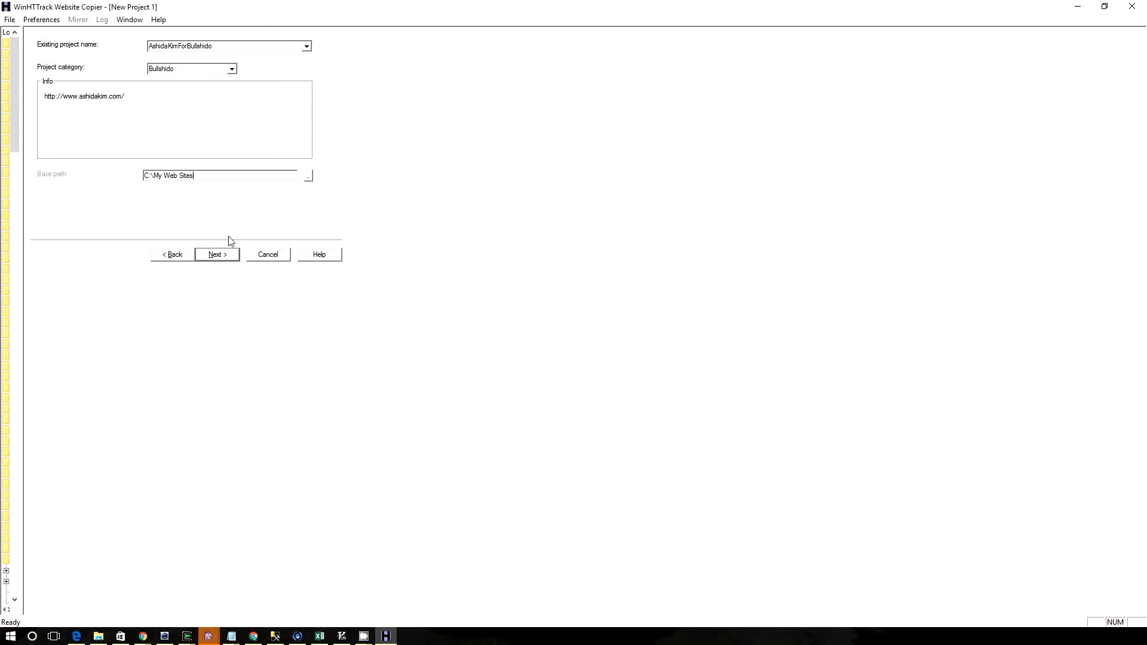
left_click(228, 254)
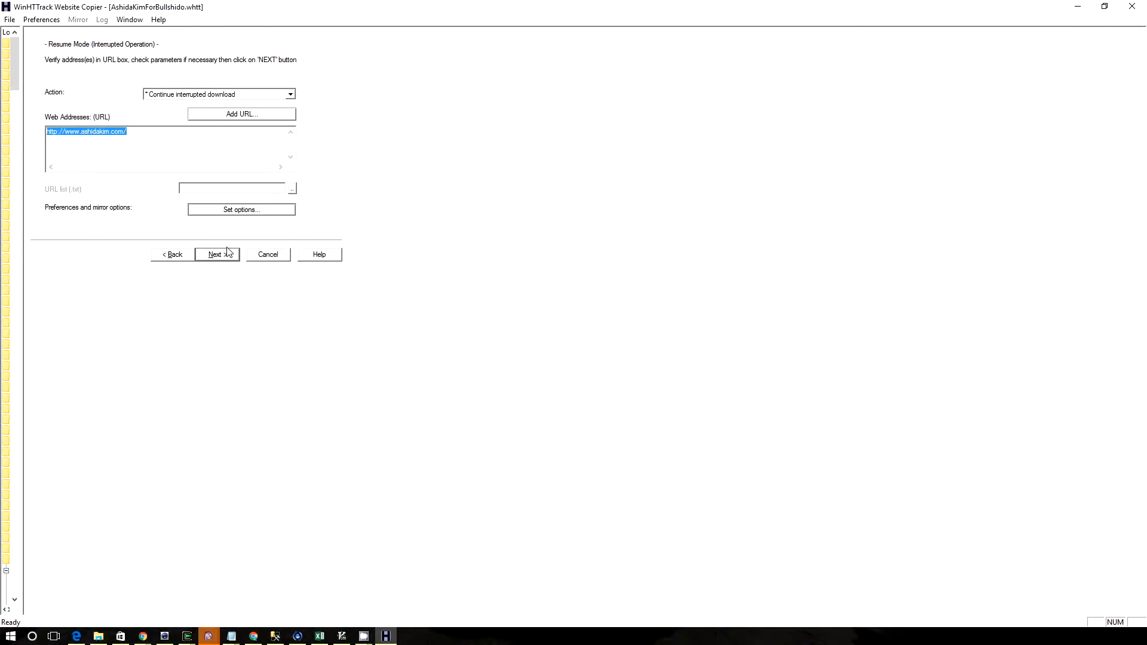
Set the project's action to Download web site(s) for the listed web address
left_click(208, 139)
left_click(291, 95)
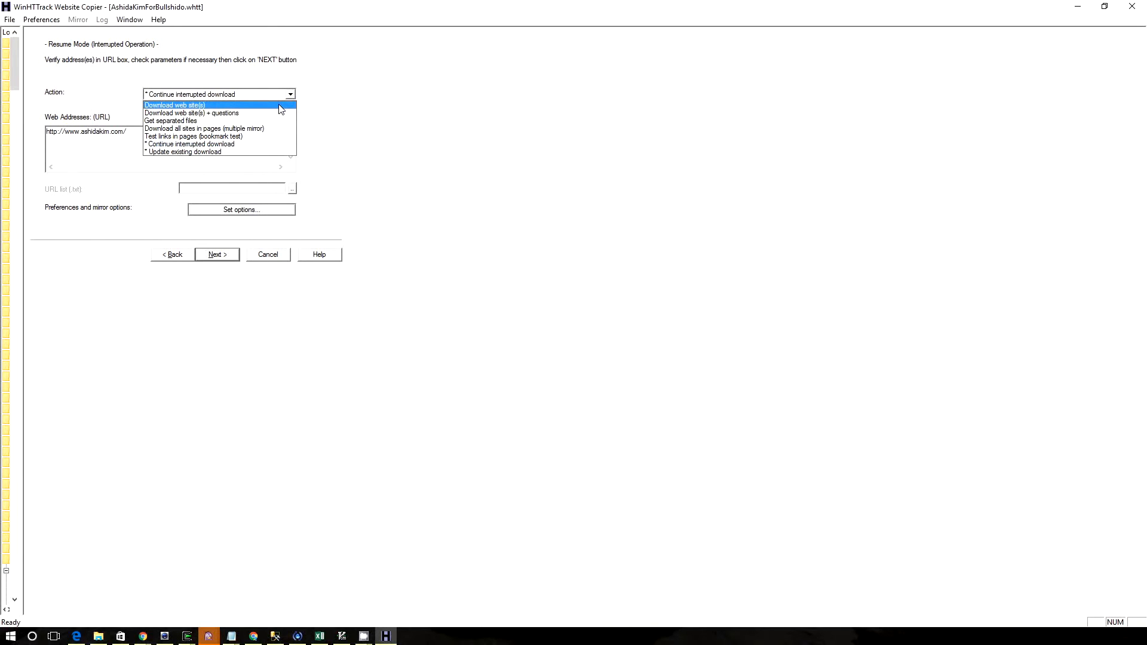
left_click(280, 105)
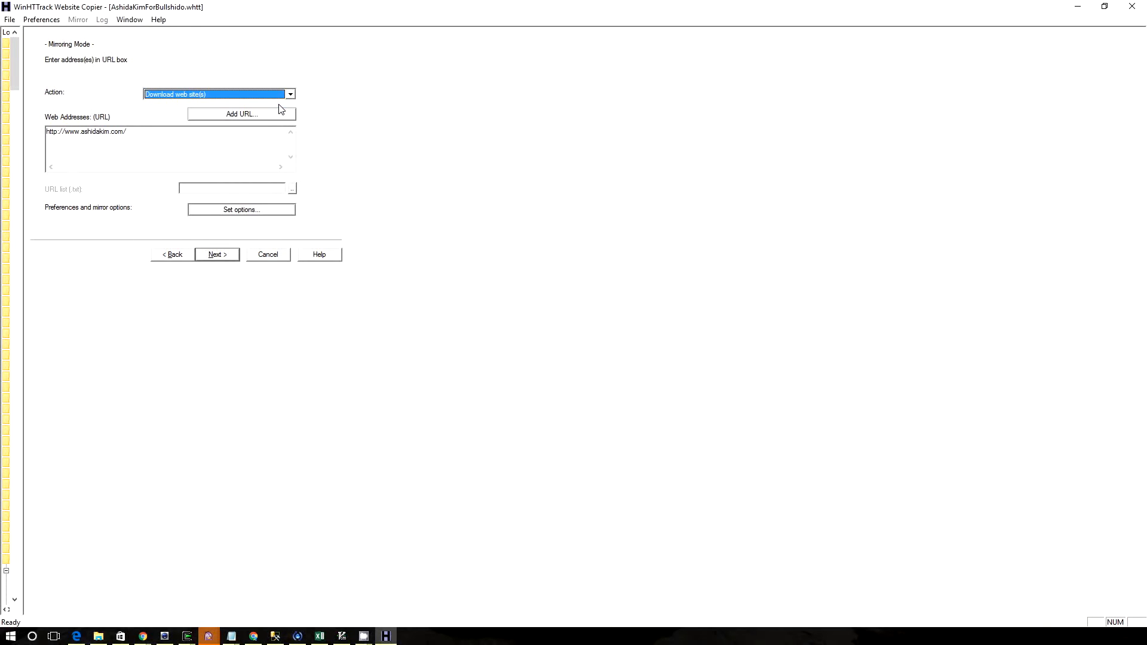
left_click(221, 132)
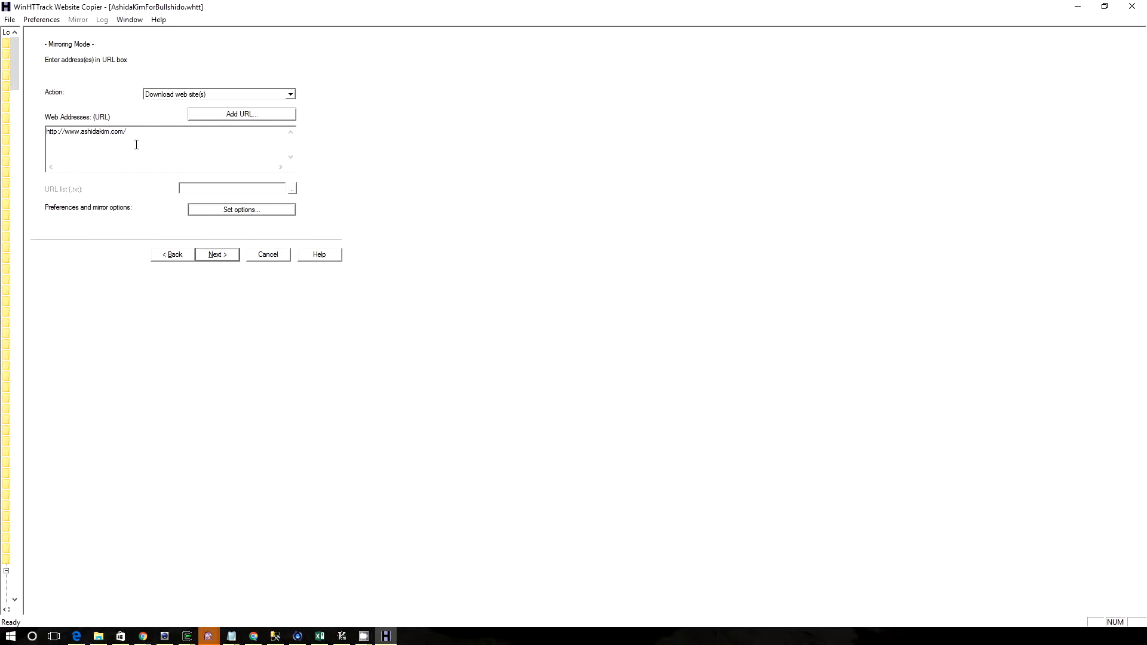
Open the mirror options and review the wildcard filters in the Scan Rules
left_click(230, 213)
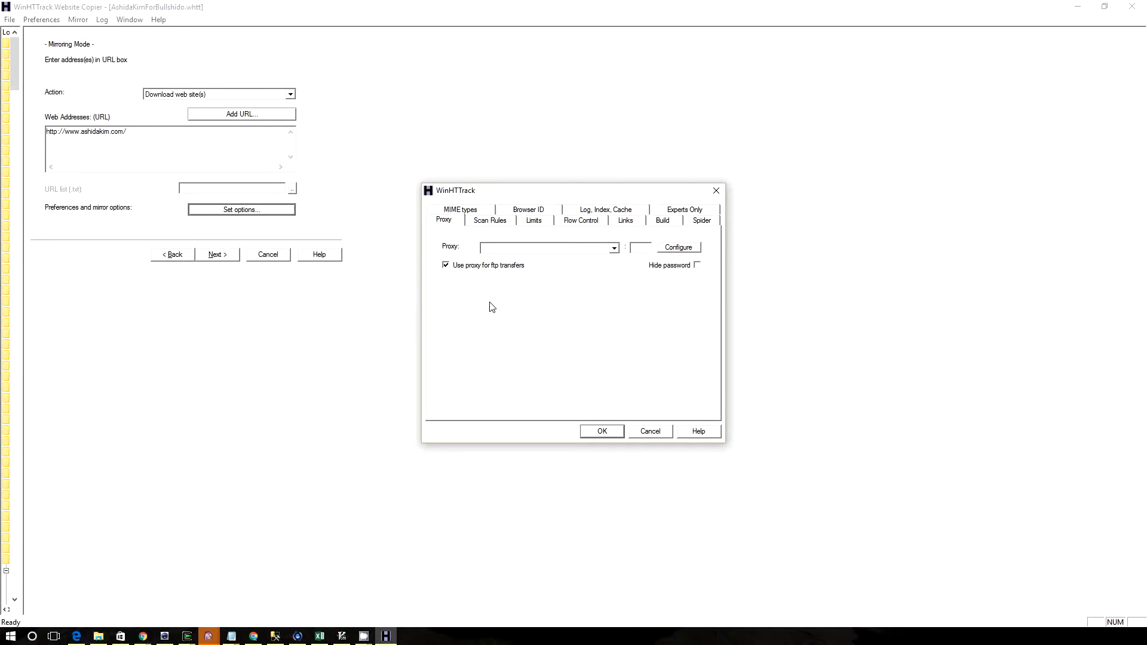
left_click(479, 223)
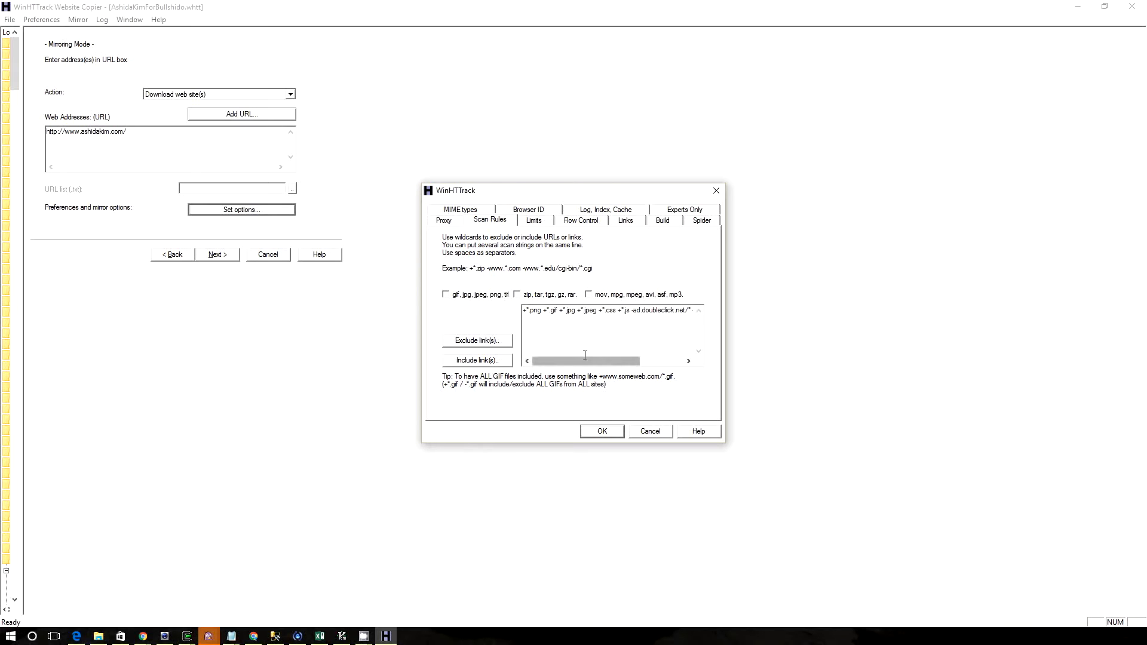
left_click_drag(583, 370, 559, 372)
Examine the Limits options, including maximum external depth, site size limit, maximum overall time and maximum transfer rate
left_click(533, 221)
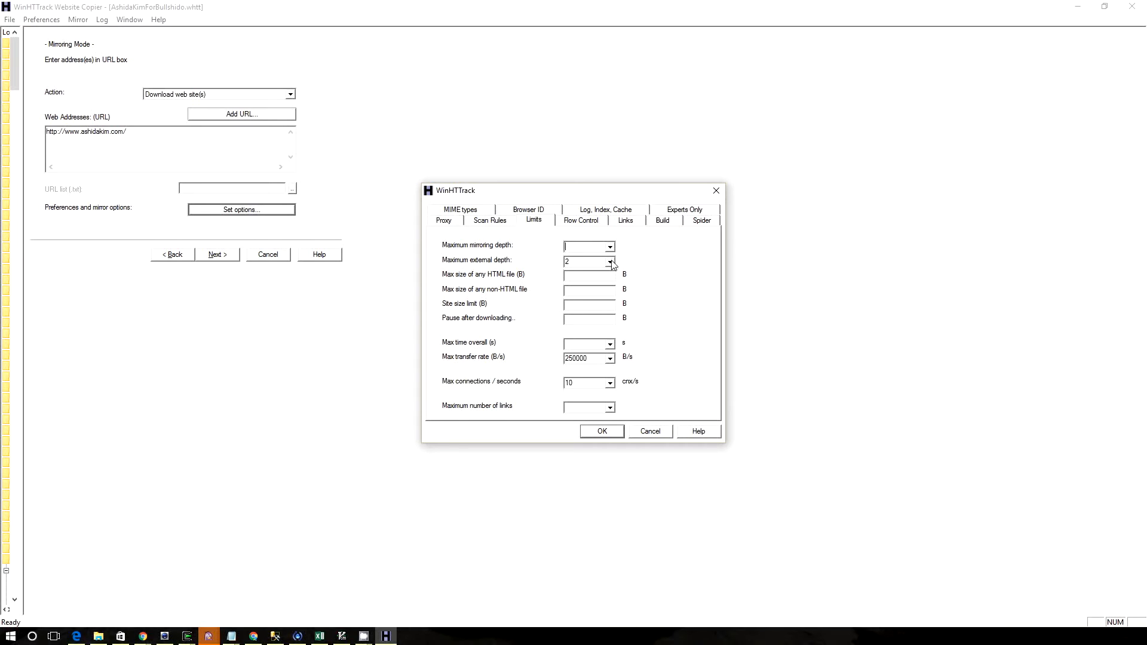
left_click(610, 262)
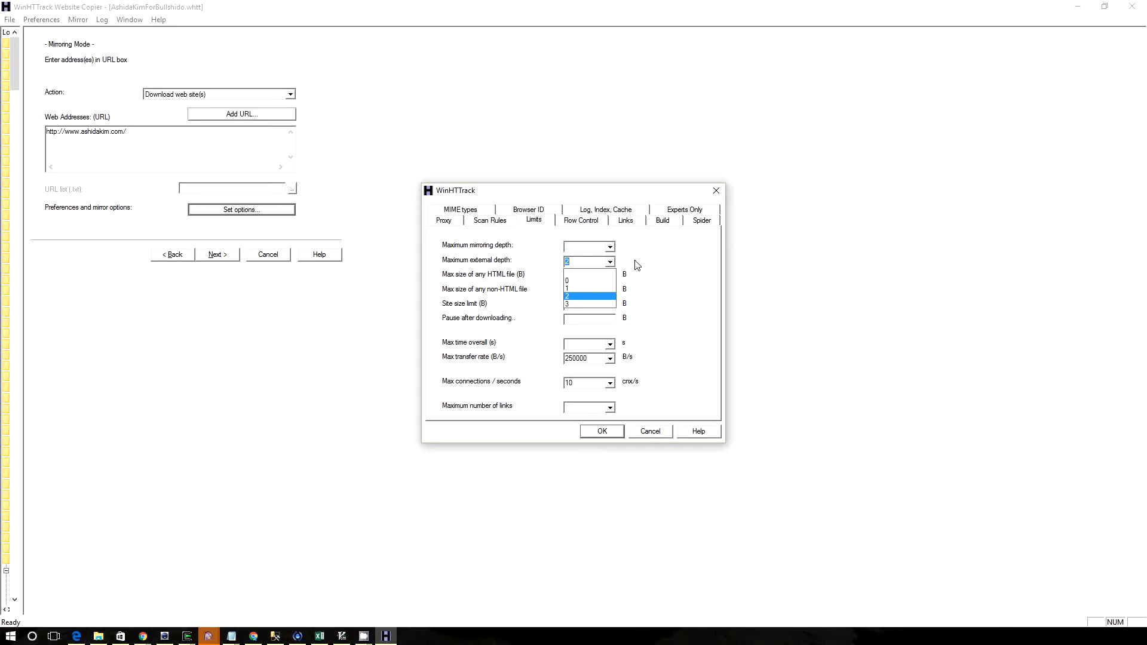
left_click(654, 268)
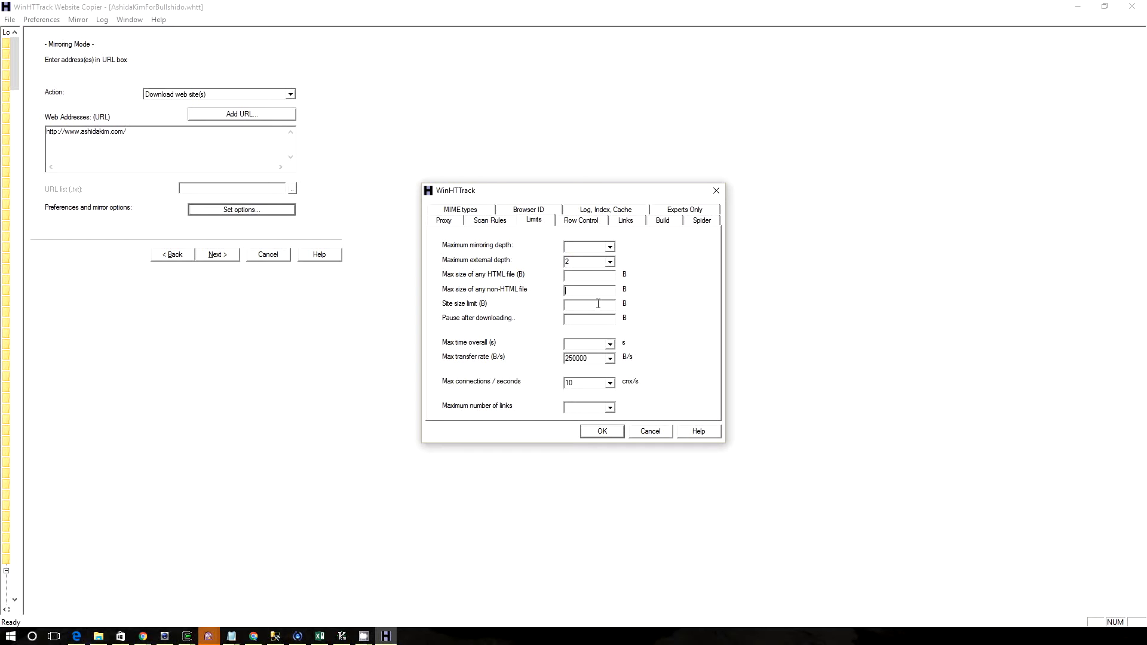
left_click(598, 305)
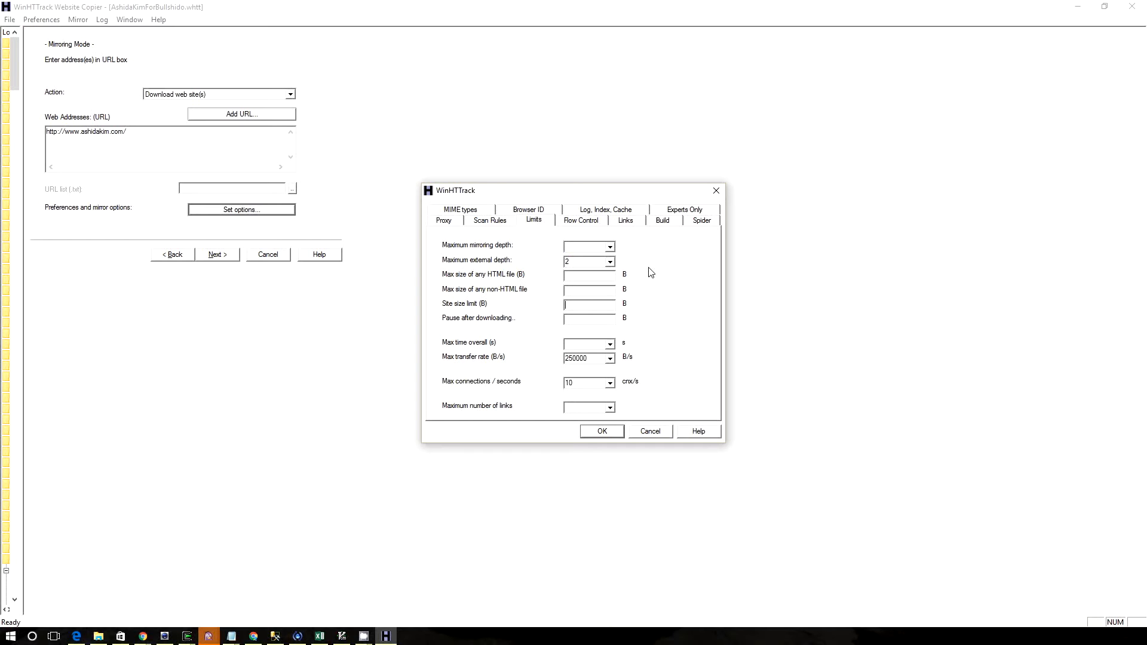
left_click(594, 317)
left_click(610, 345)
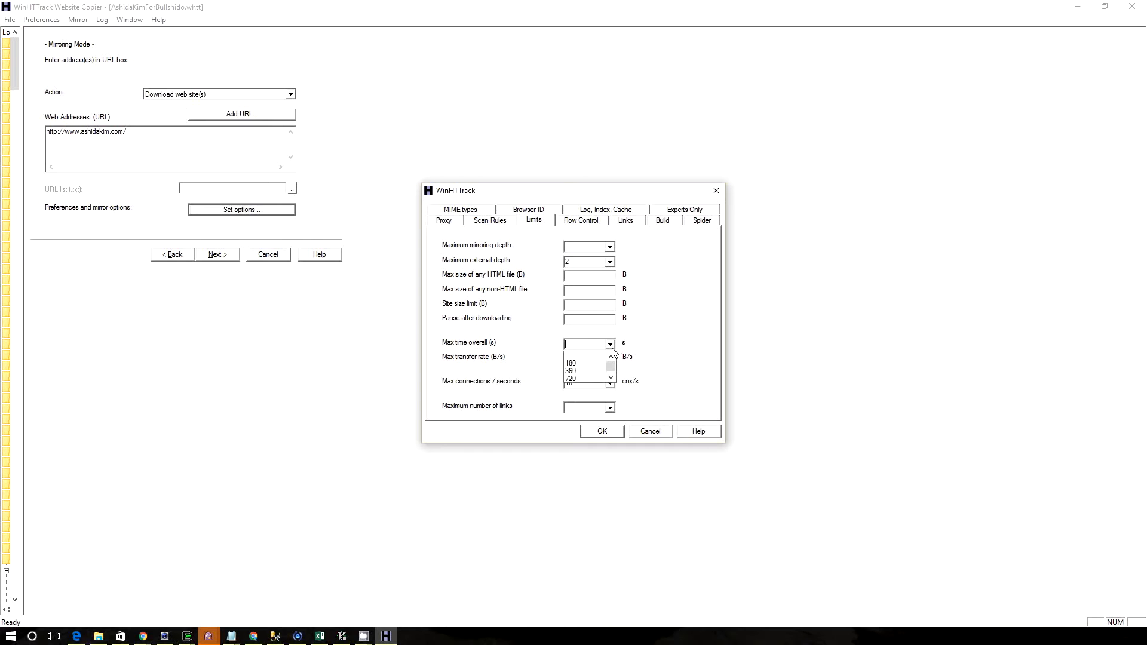
left_click(651, 356)
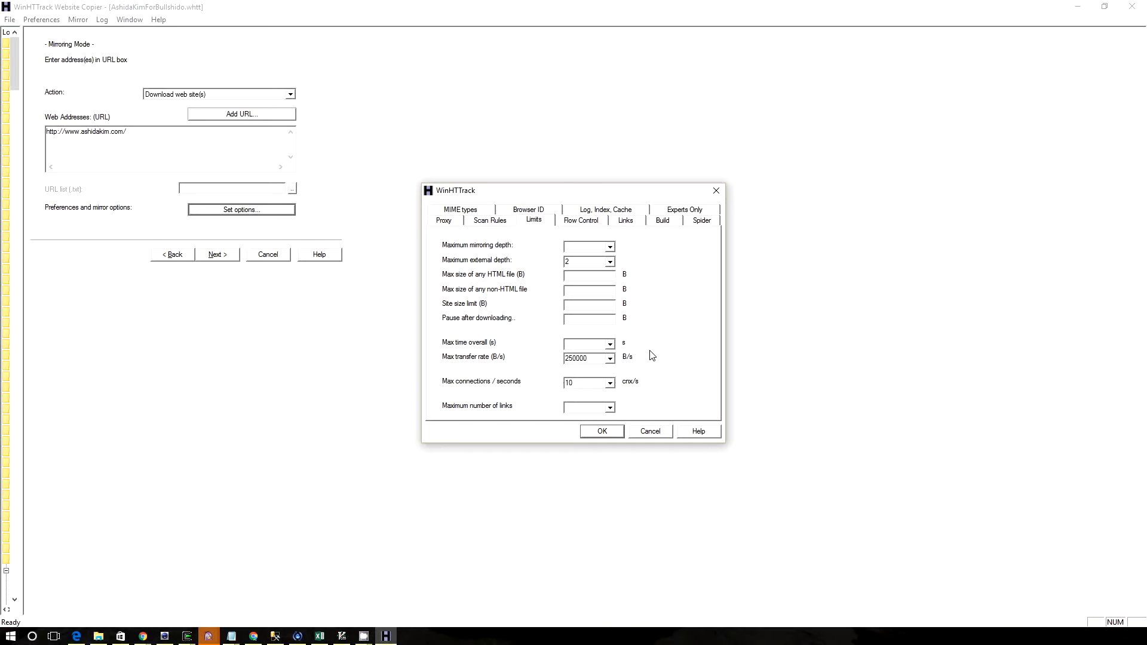
left_click(610, 360)
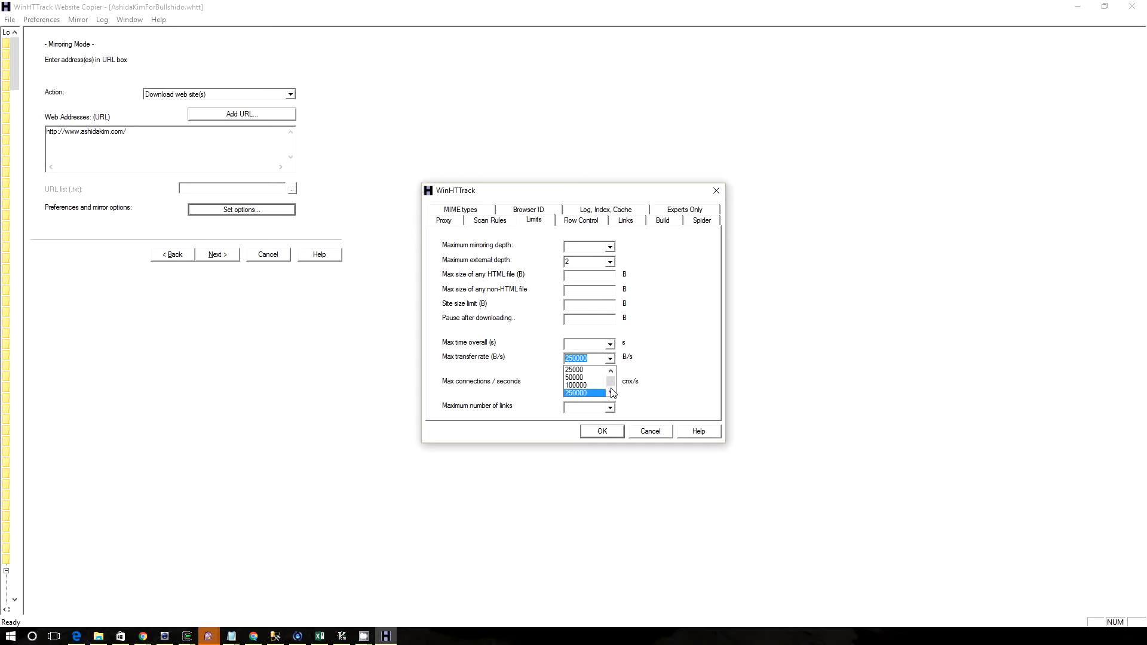
left_click_drag(611, 385, 612, 368)
left_click(695, 344)
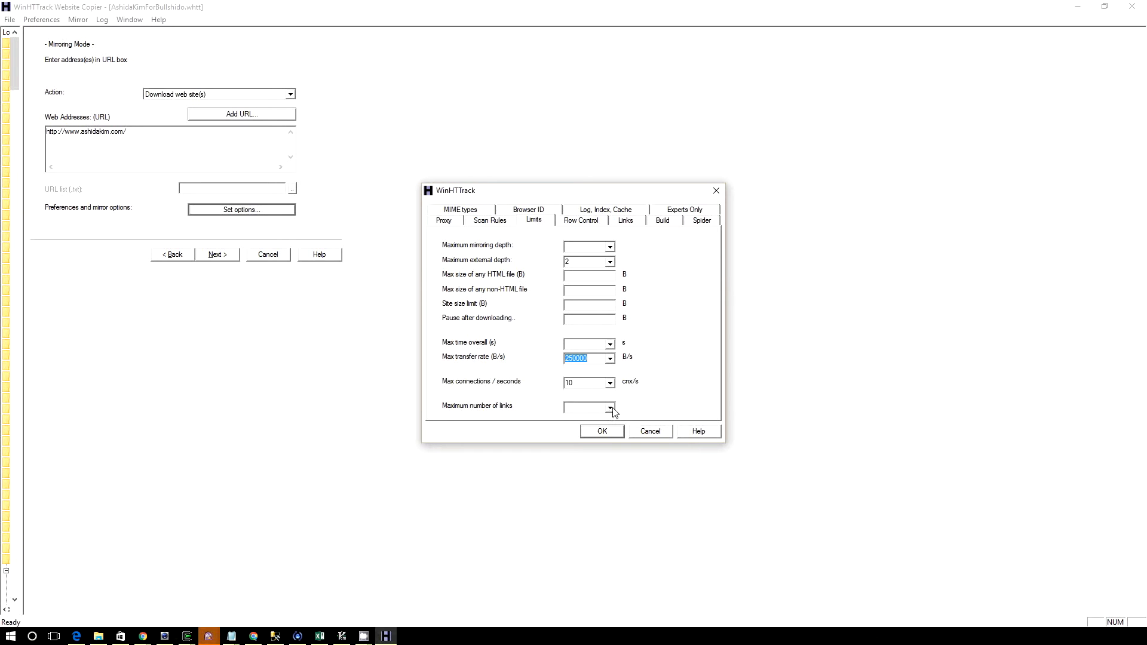
Inspect the number-of-connections choices in Flow Control, and recheck the Scan Rules and Limits
left_click(575, 227)
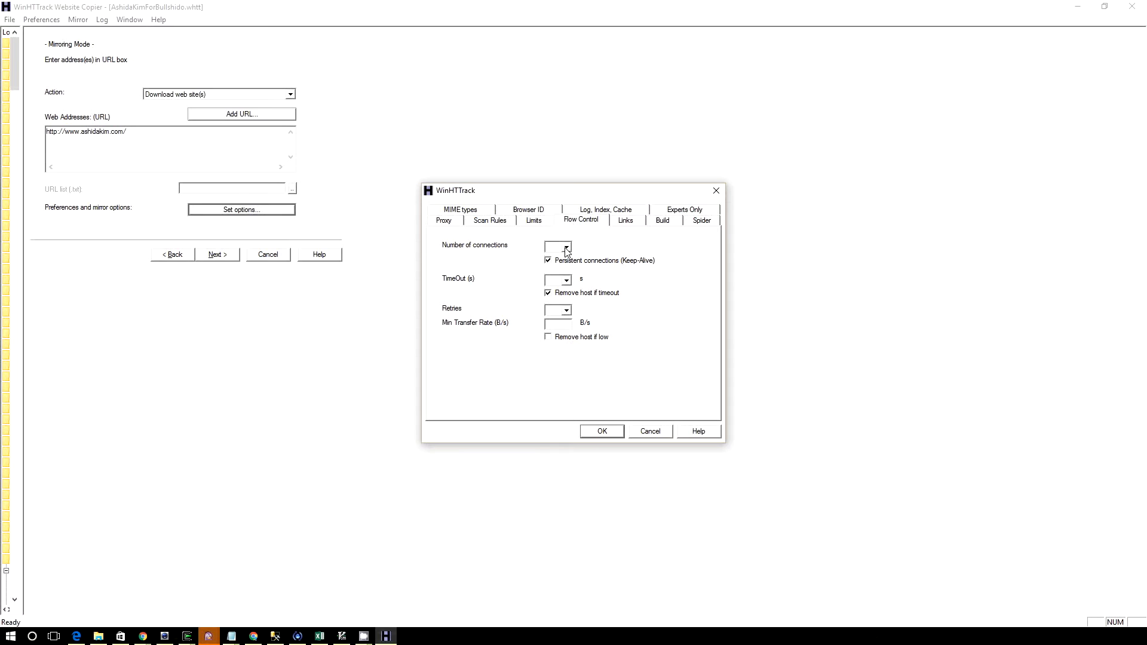
left_click(566, 248)
left_click_drag(569, 267, 568, 280)
left_click(652, 291)
left_click(486, 222)
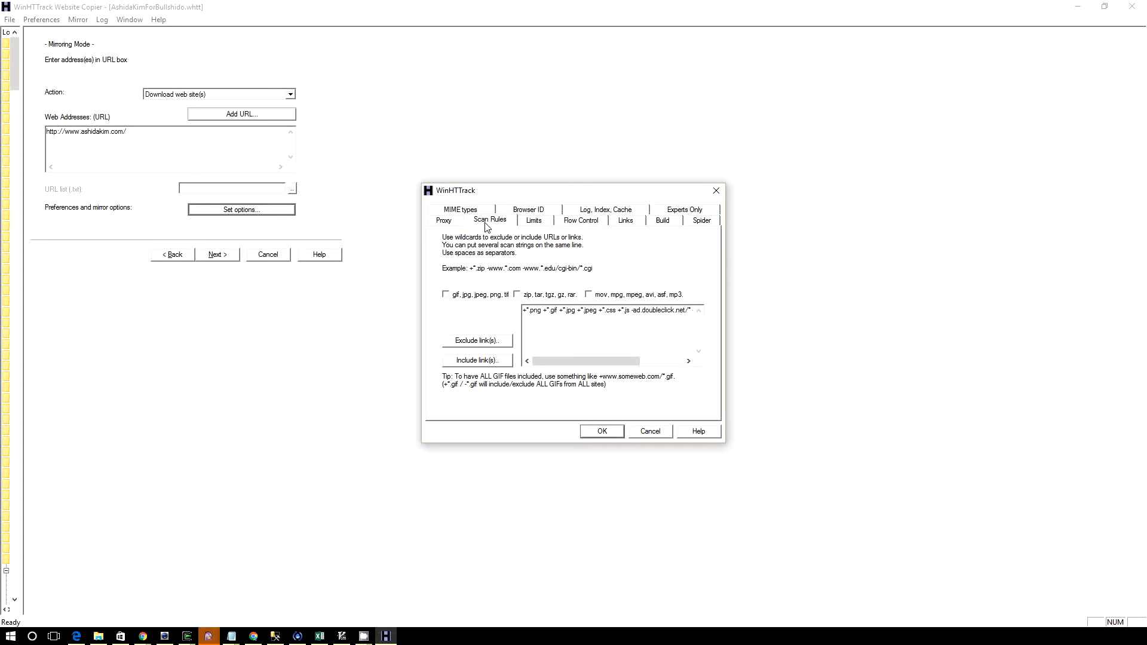
left_click(535, 220)
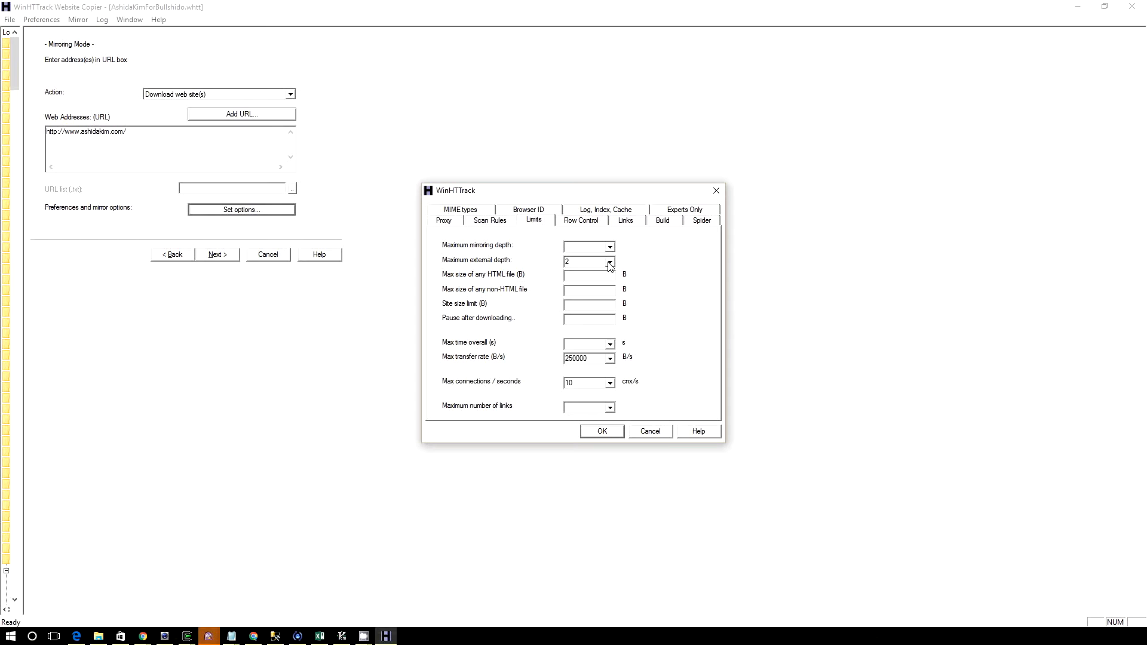
Inspect the Flow Control timeout choices and close the mirror options without saving
left_click(593, 220)
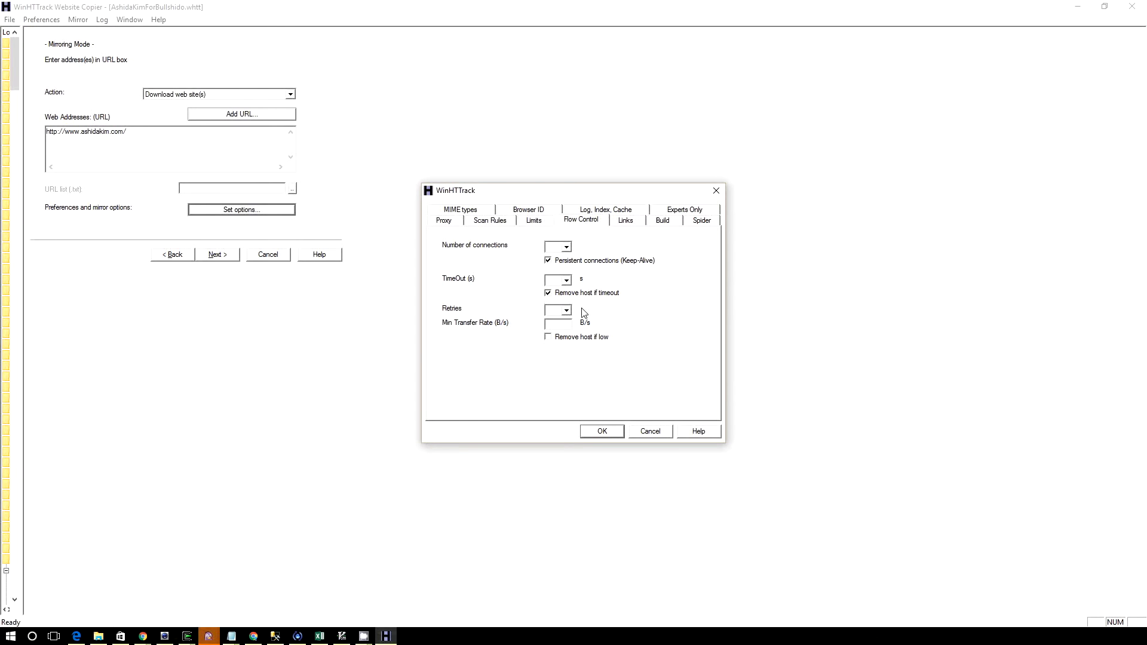
left_click(567, 282)
left_click(612, 282)
left_click(567, 280)
left_click(562, 286)
left_click(585, 296)
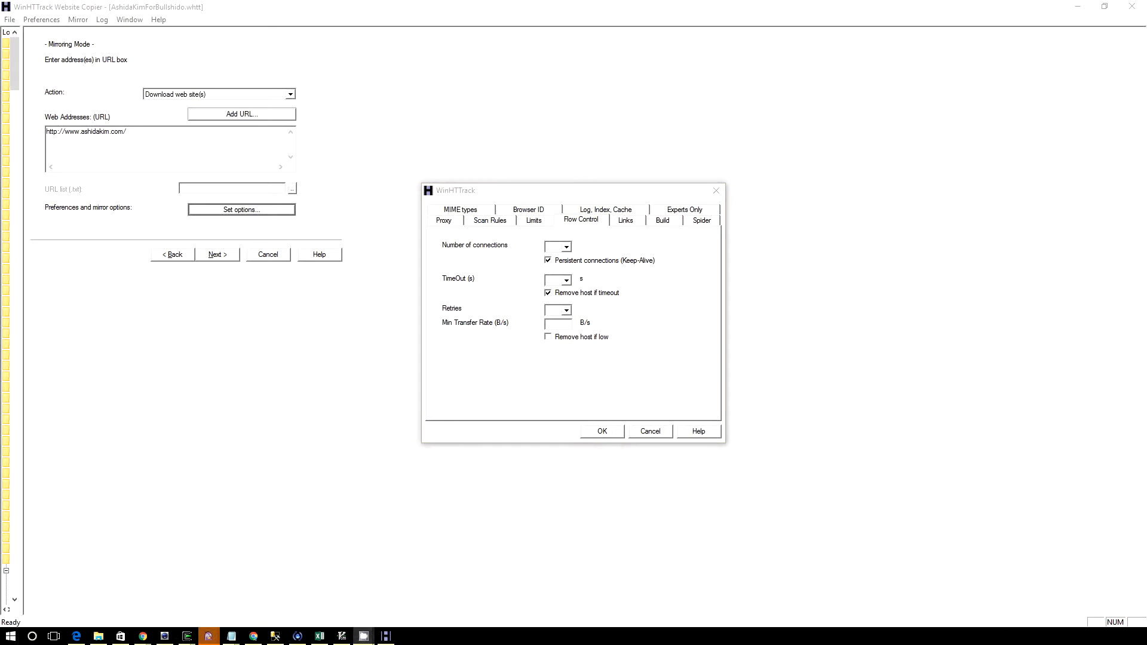
left_click(600, 190)
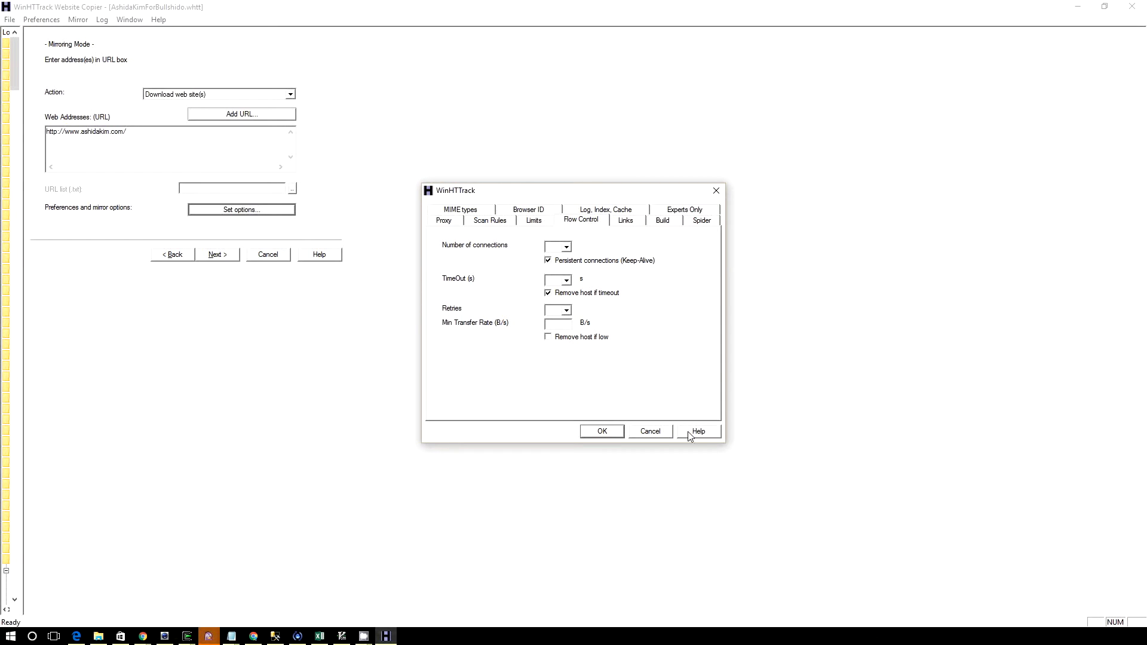
left_click(651, 431)
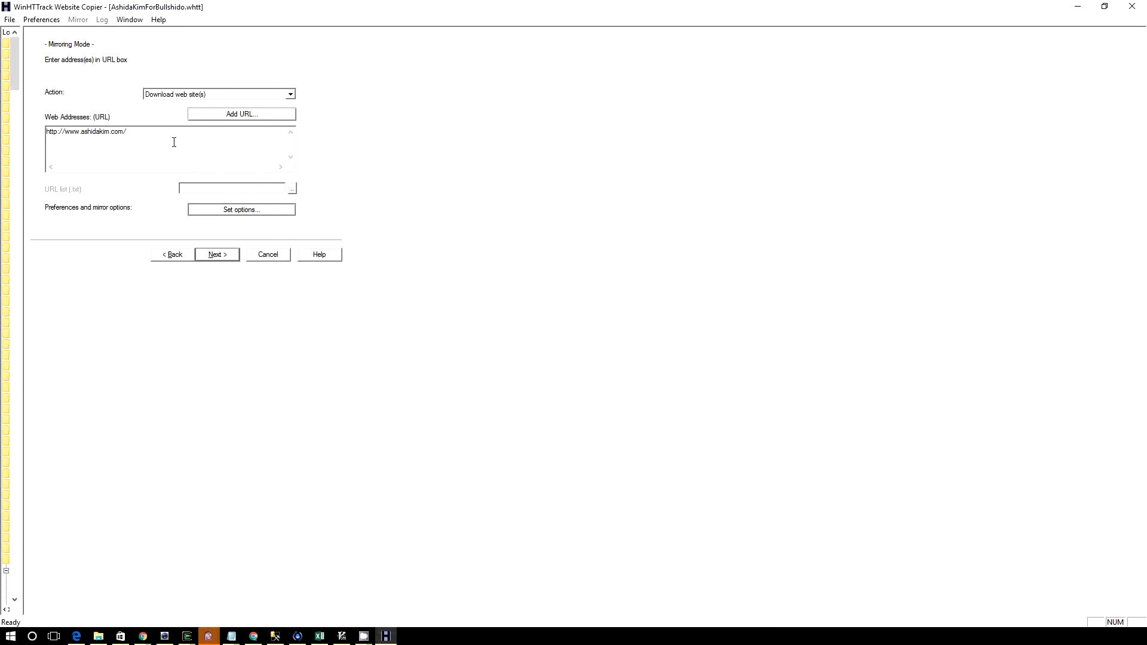
Set the mirroring action to update the existing download after reviewing the available actions
left_click(290, 94)
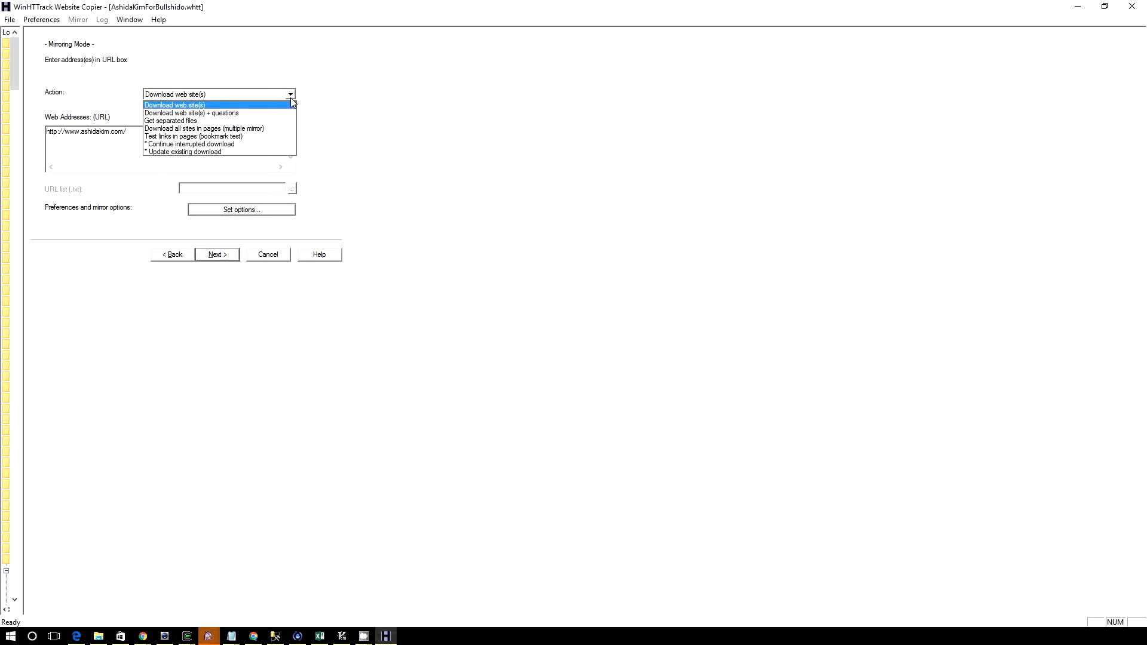
left_click(508, 177)
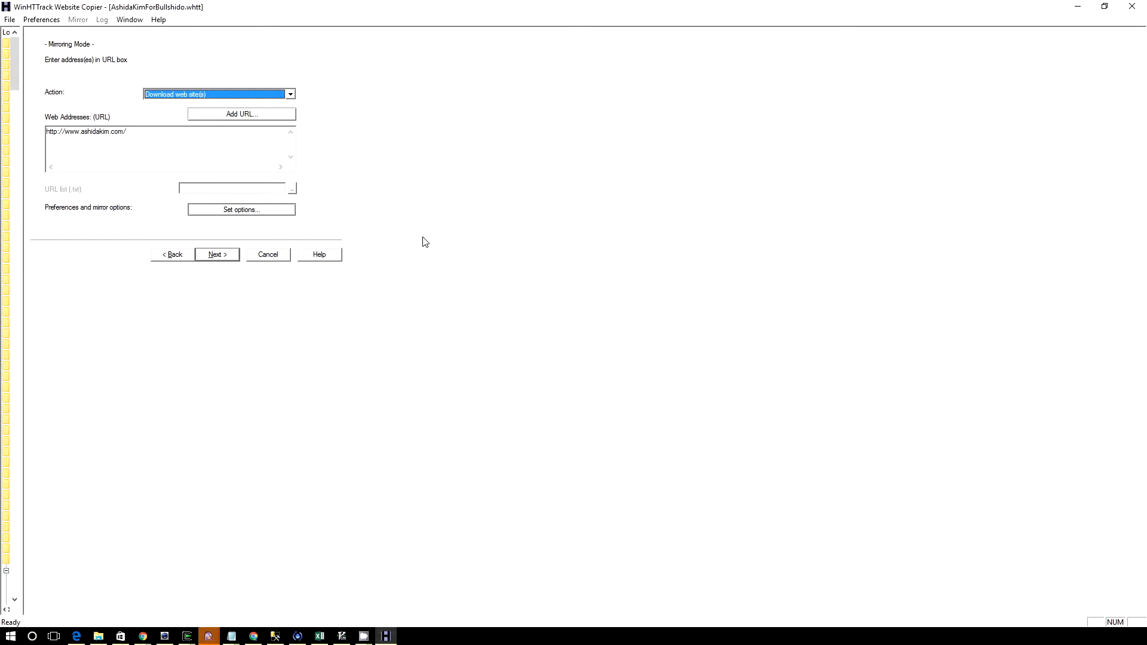
left_click(290, 95)
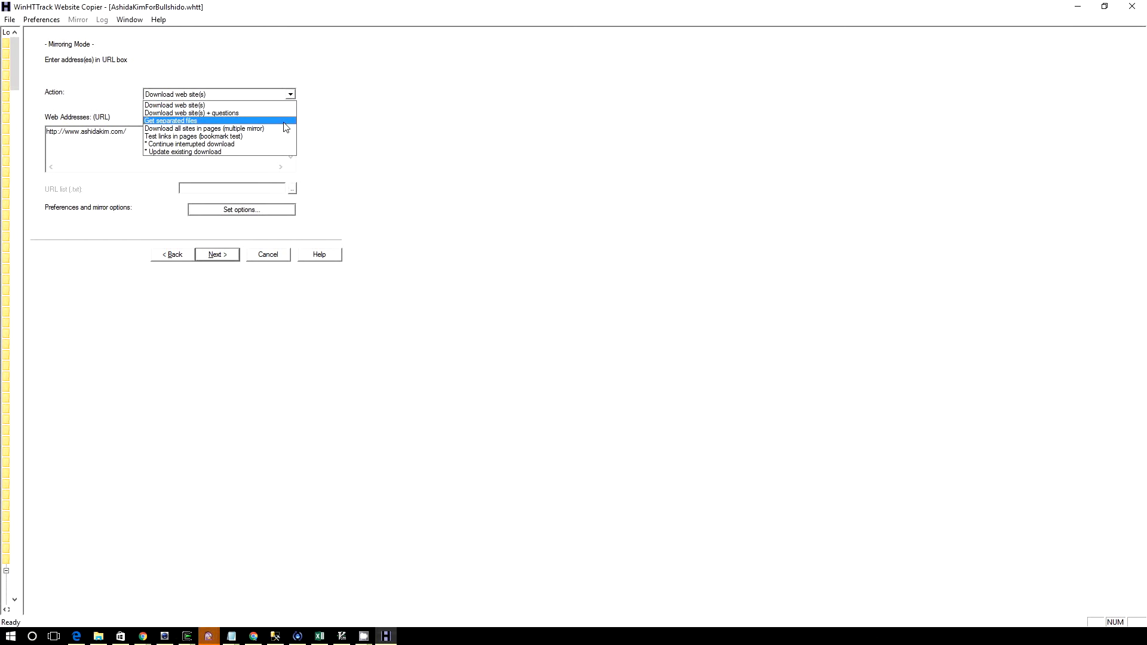
left_click(283, 153)
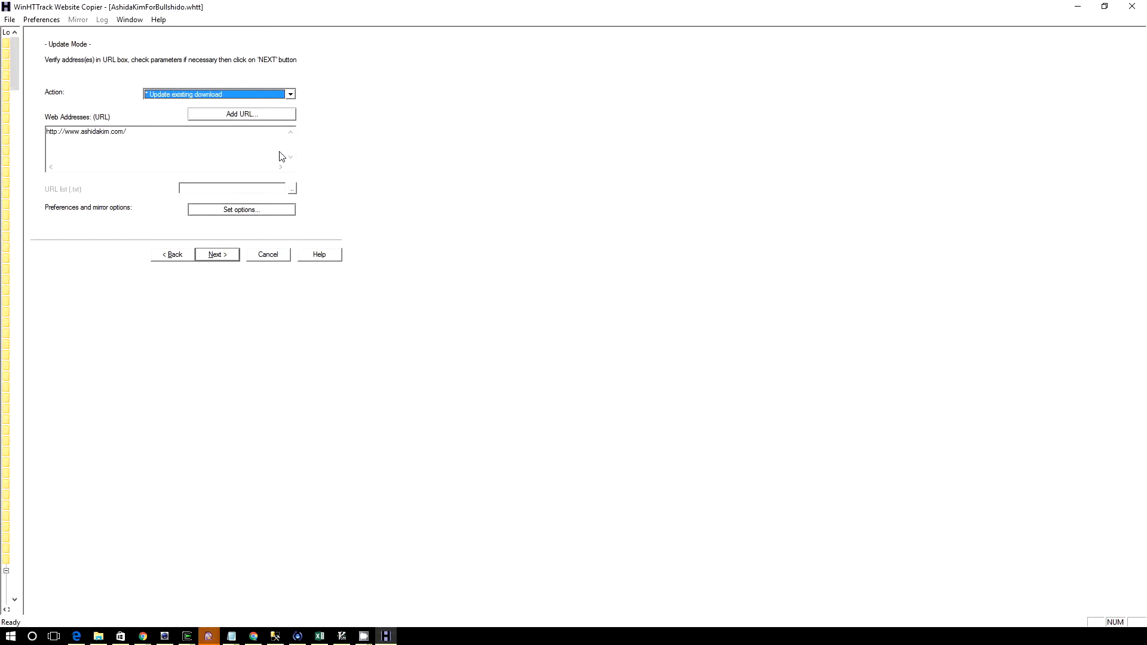
Set the maximum external depth to 0 in the mirror limits and save the options
left_click(276, 210)
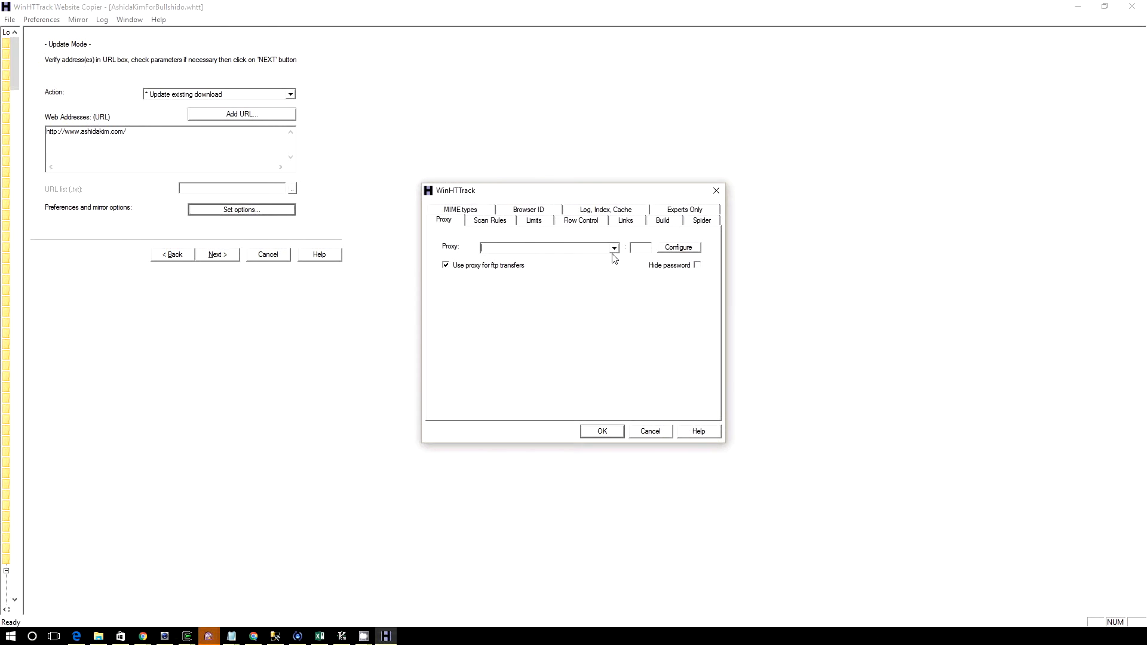
left_click(480, 221)
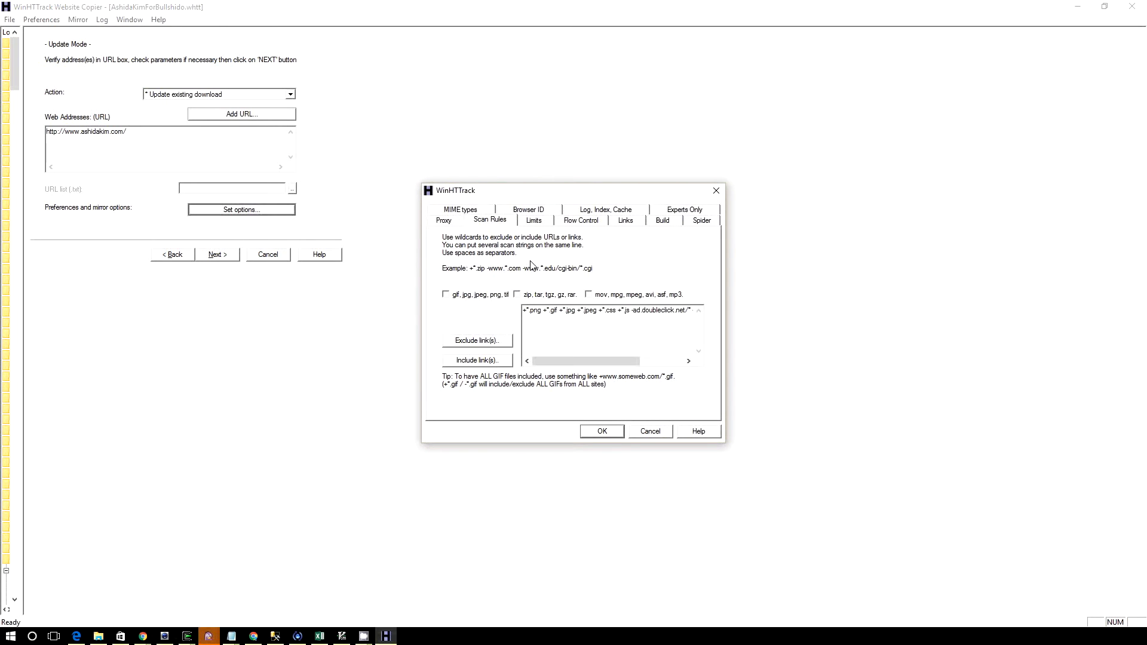
left_click(534, 222)
left_click(609, 263)
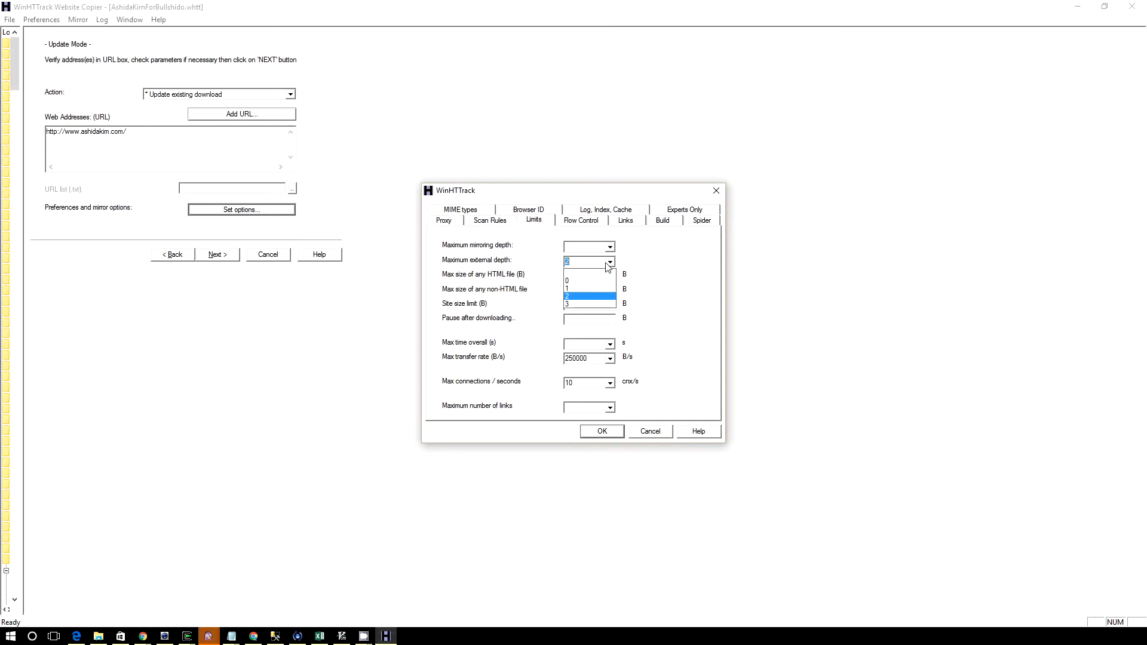
left_click(591, 281)
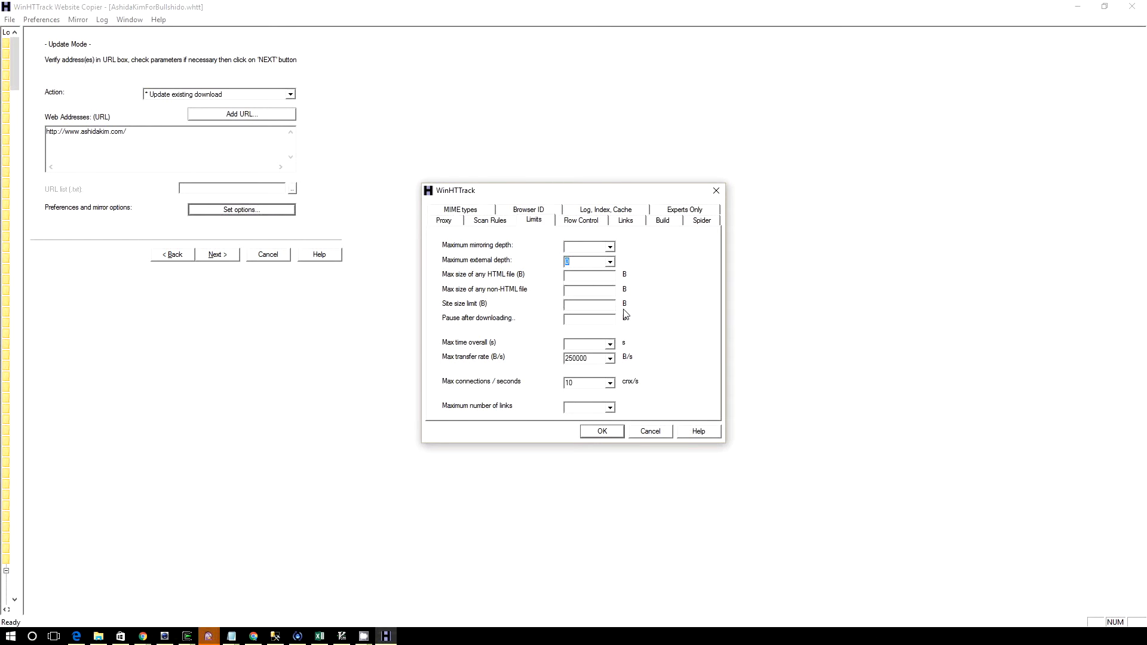
left_click(601, 431)
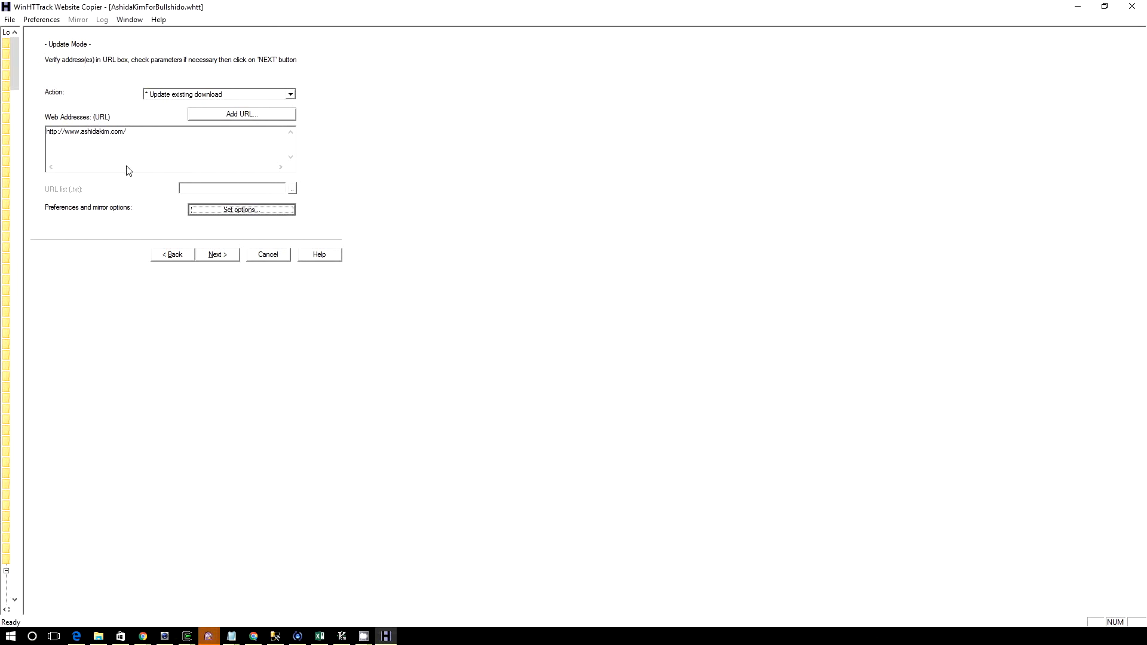
Proceed to the connection settings, keep the option that launches the mirroring operation rather than only saving settings, and start the mirror
left_click(217, 255)
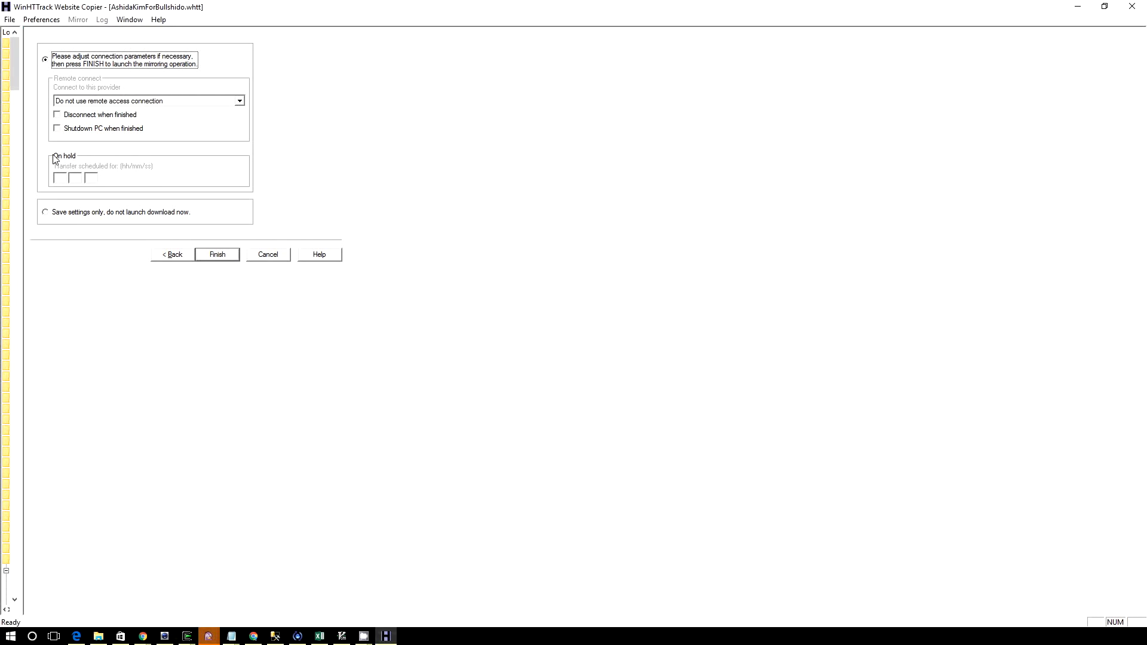
left_click(70, 215)
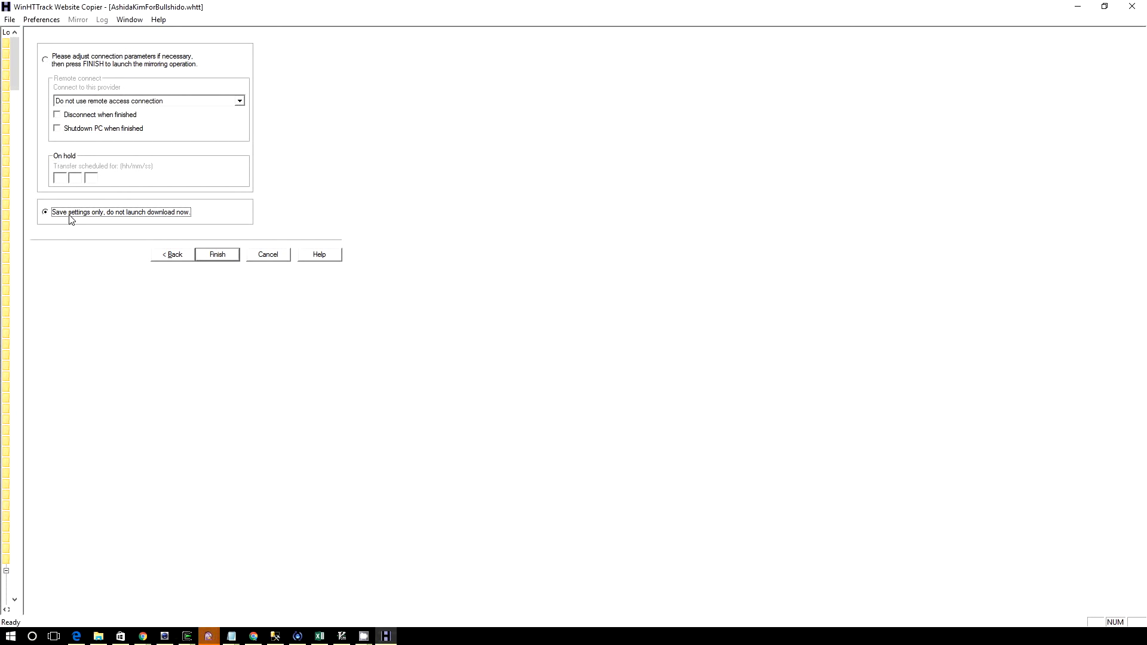
left_click(54, 58)
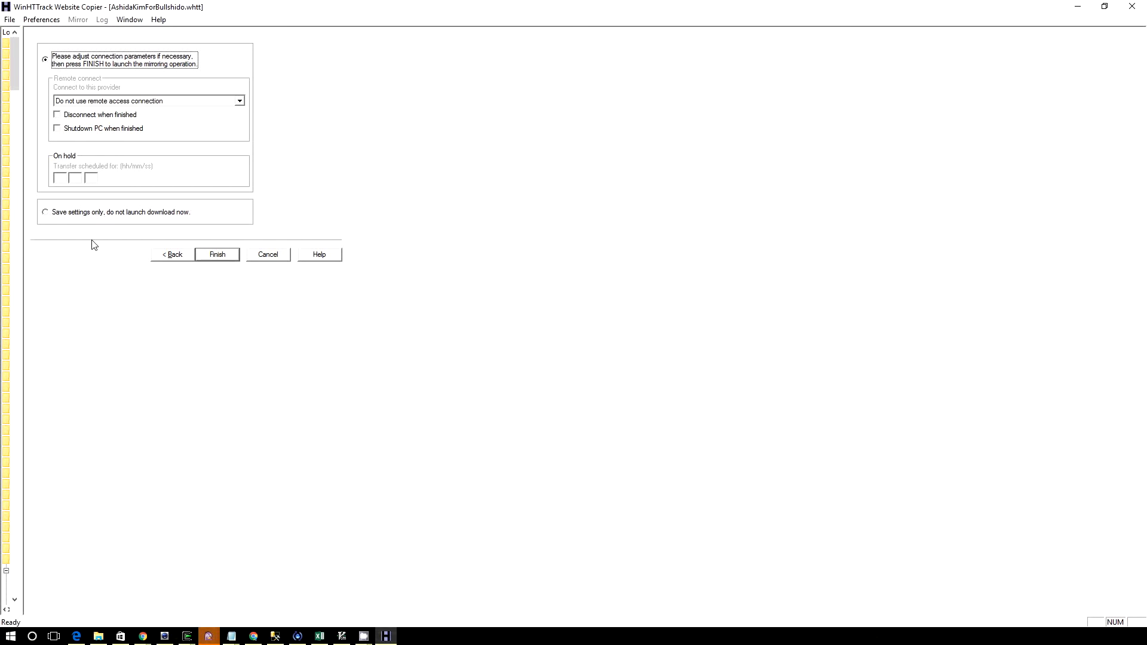
left_click(62, 178)
left_click(228, 256)
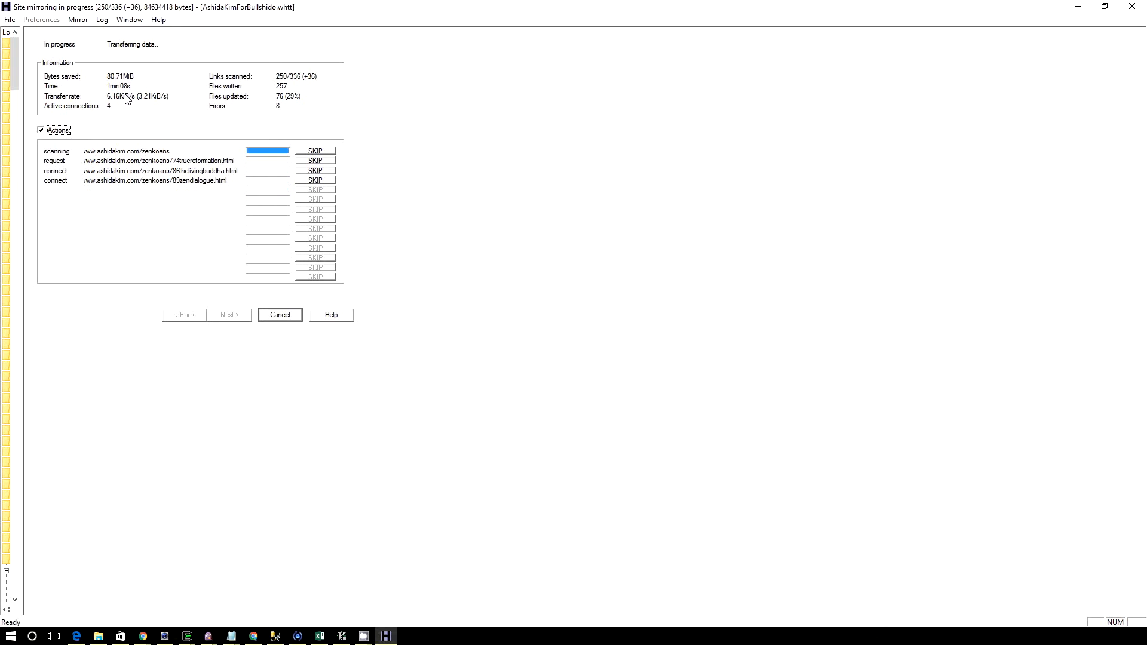
Stop the running mirror and switch to the AshidaKimForBullshido project folder in File Explorer
left_click(290, 320)
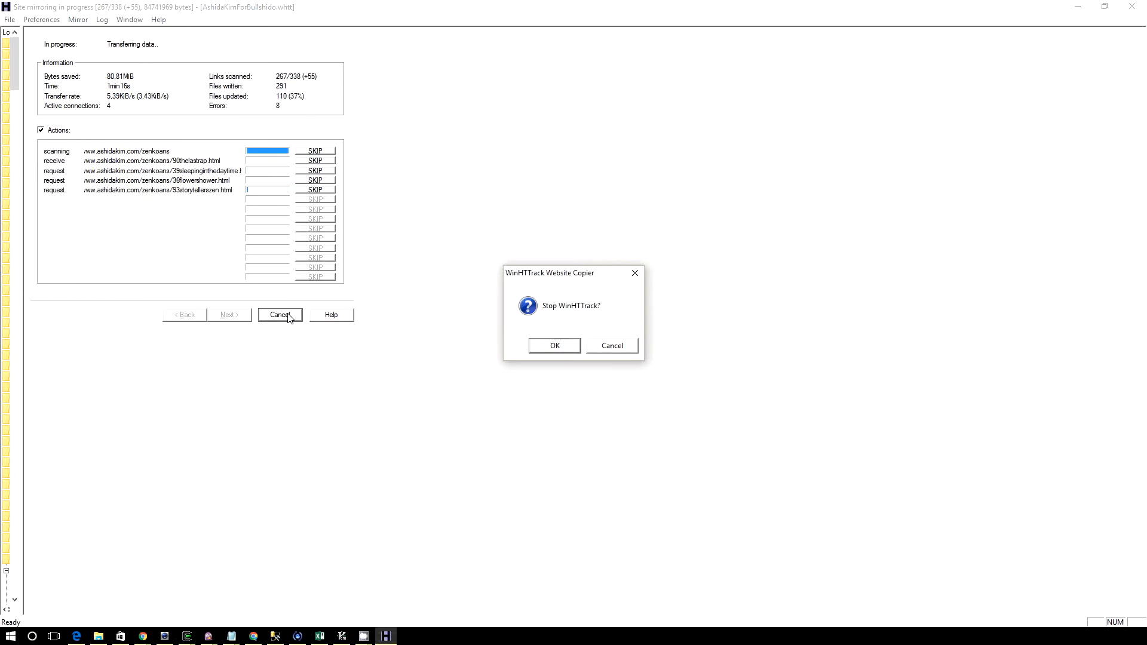
left_click(555, 346)
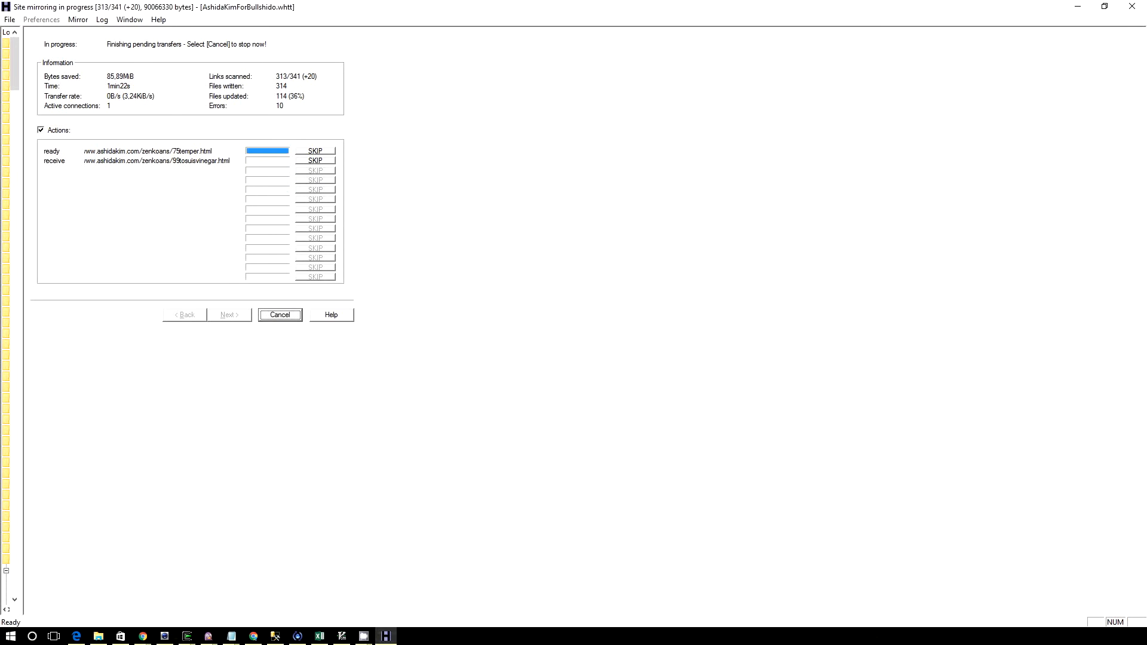
key("alt+Tab")
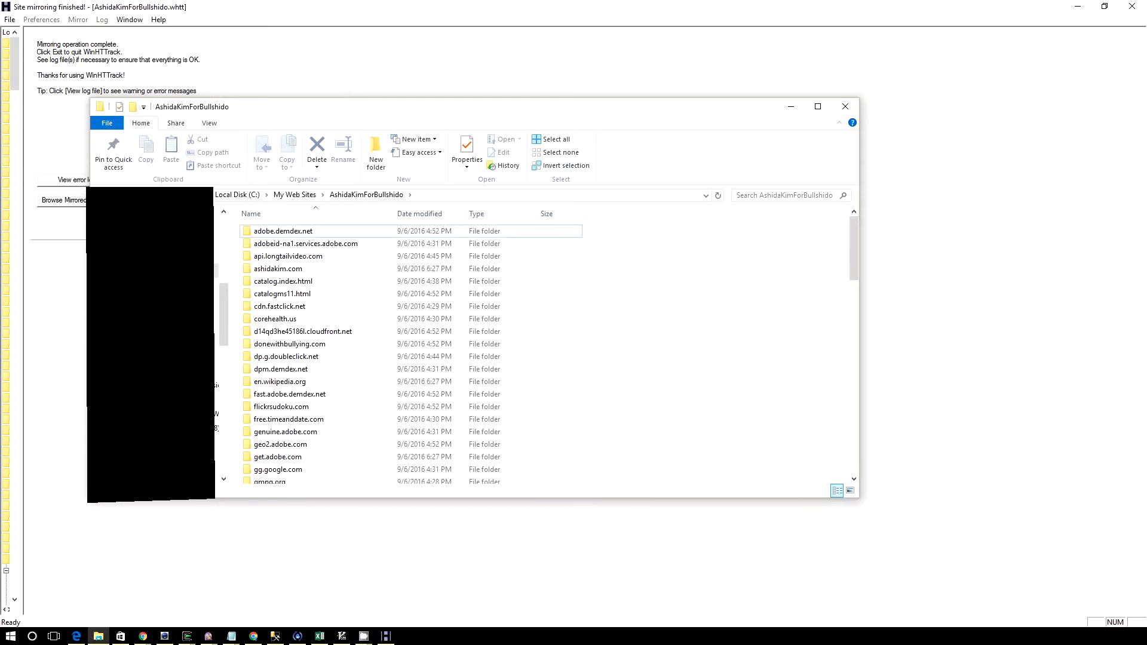
left_click_drag(230, 260, 126, 257)
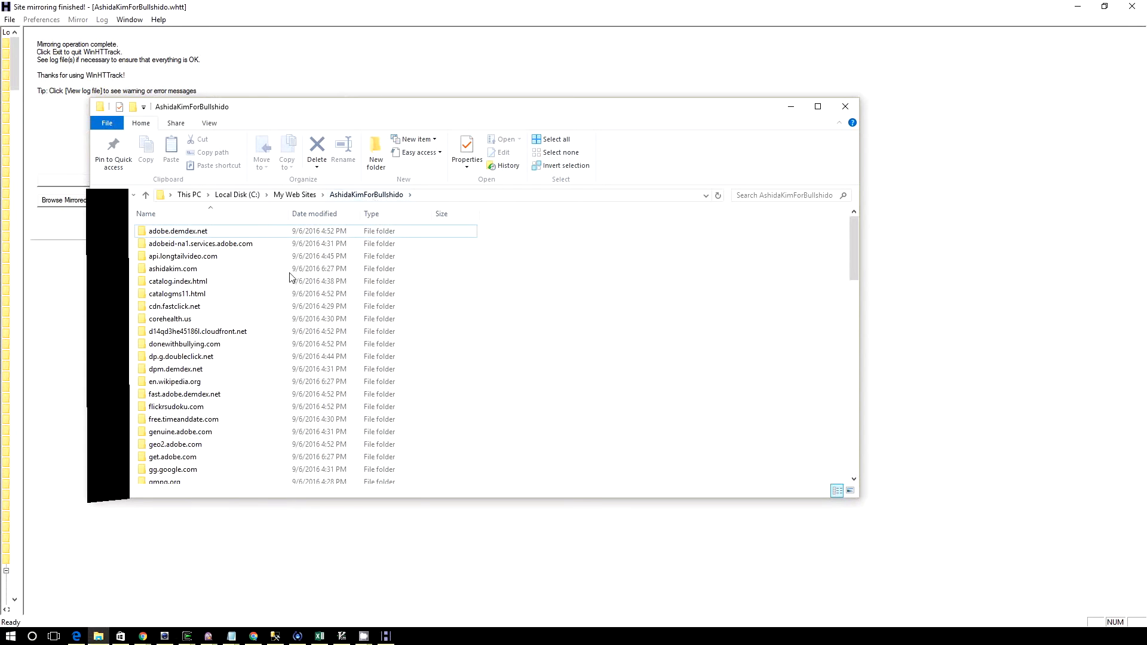
left_click(201, 269)
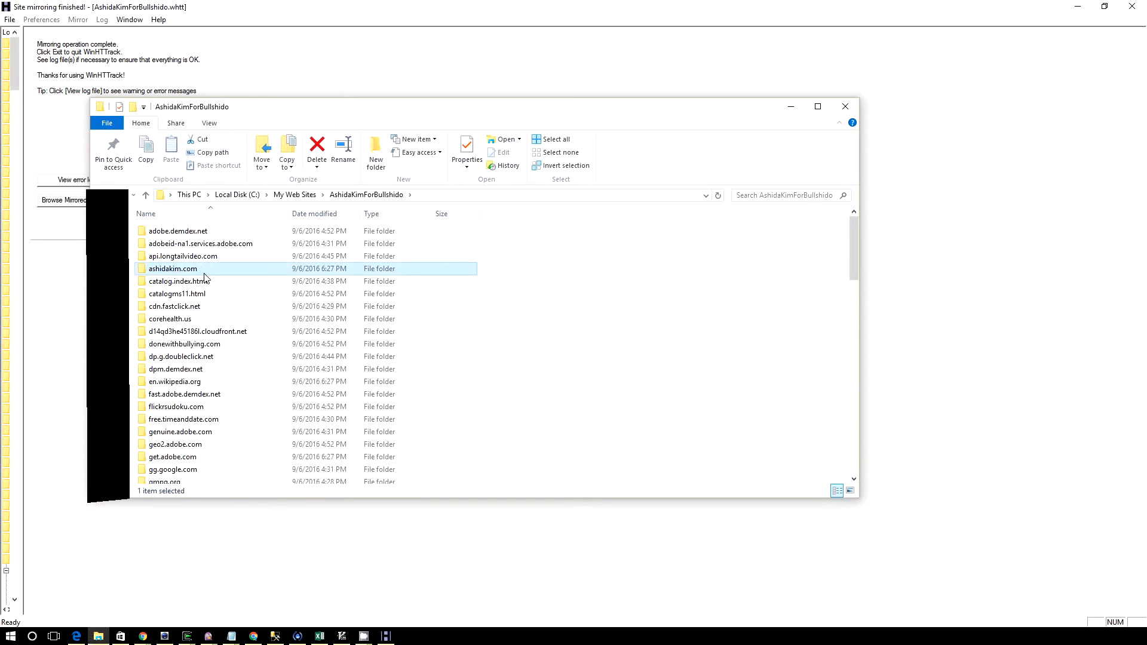
scroll(206, 276, "down", 7)
scroll(209, 282, "down", 14)
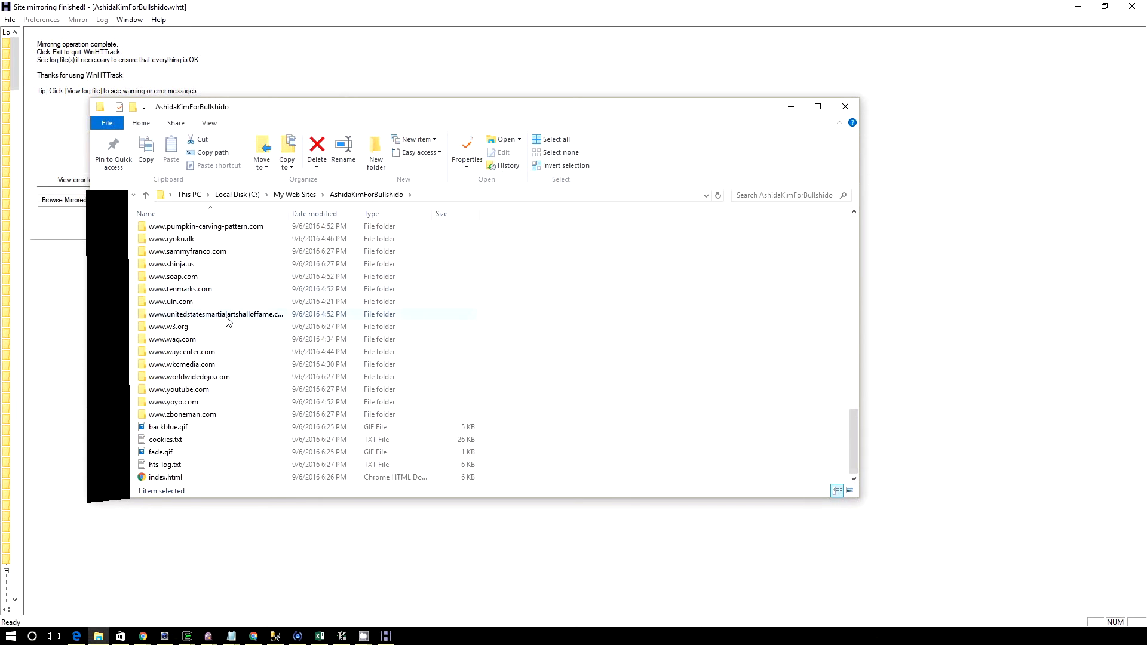
scroll(220, 335, "up", 3)
scroll(220, 340, "up", 4)
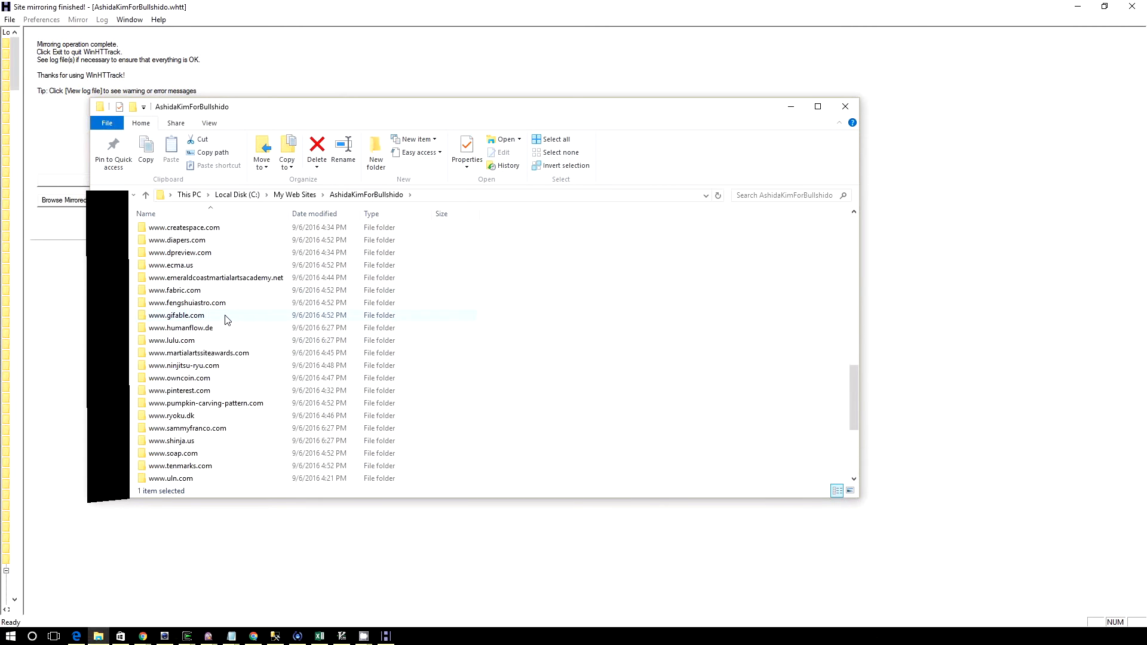
scroll(205, 317, "up", 3)
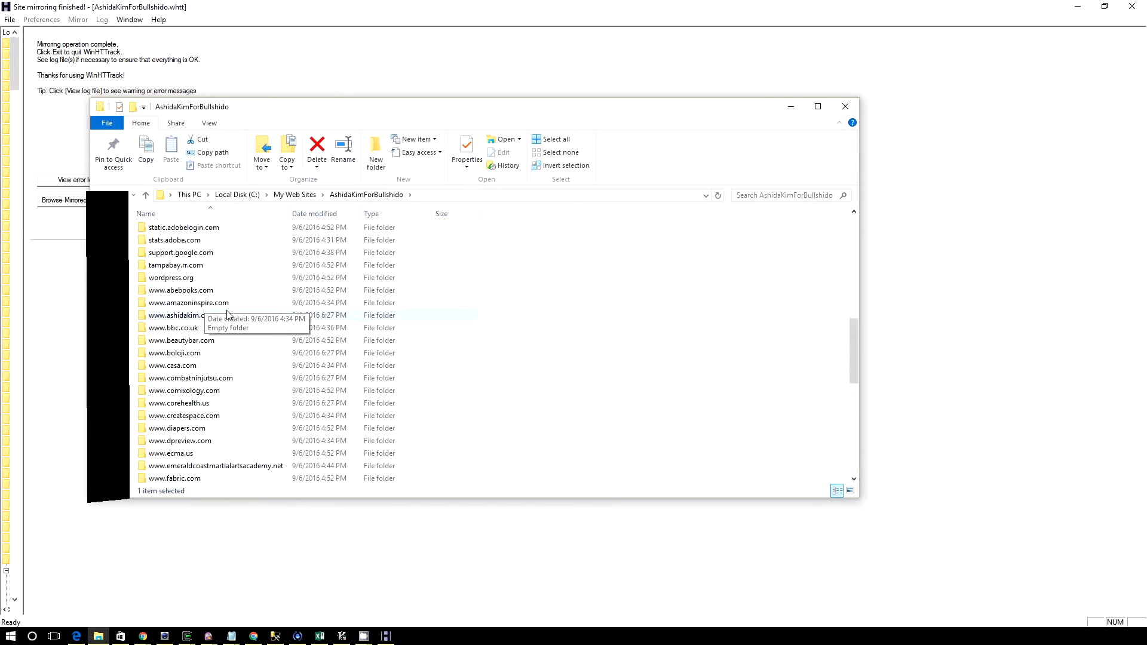
double_click(192, 315)
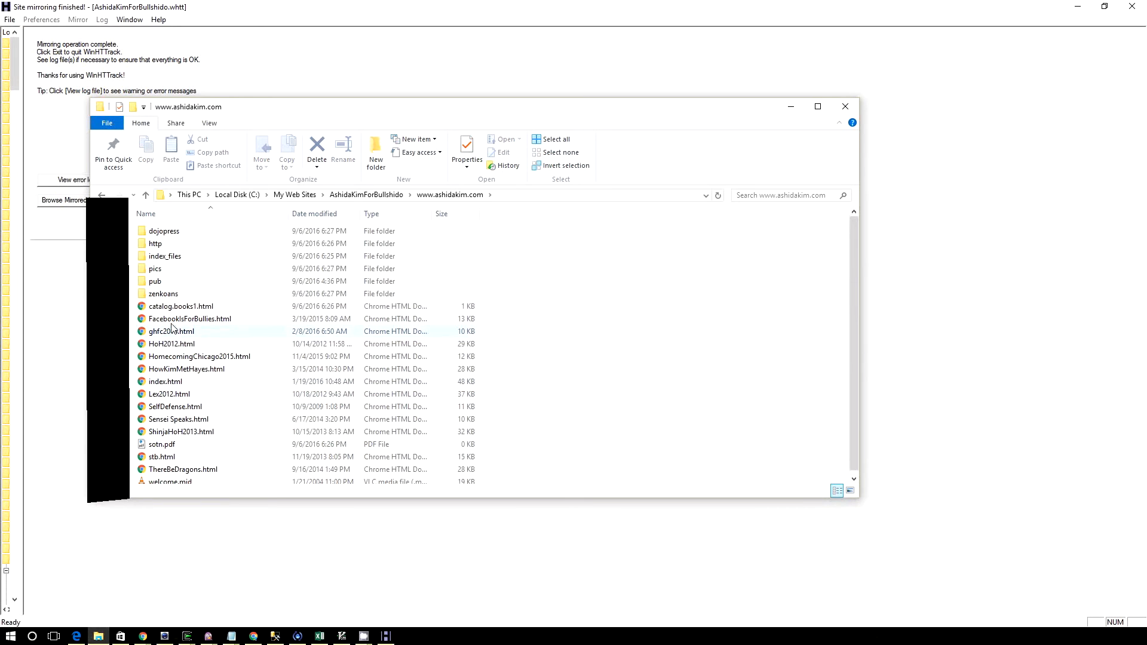
Open the pics folder of the mirrored site and look through its downloaded image files
left_click(154, 272)
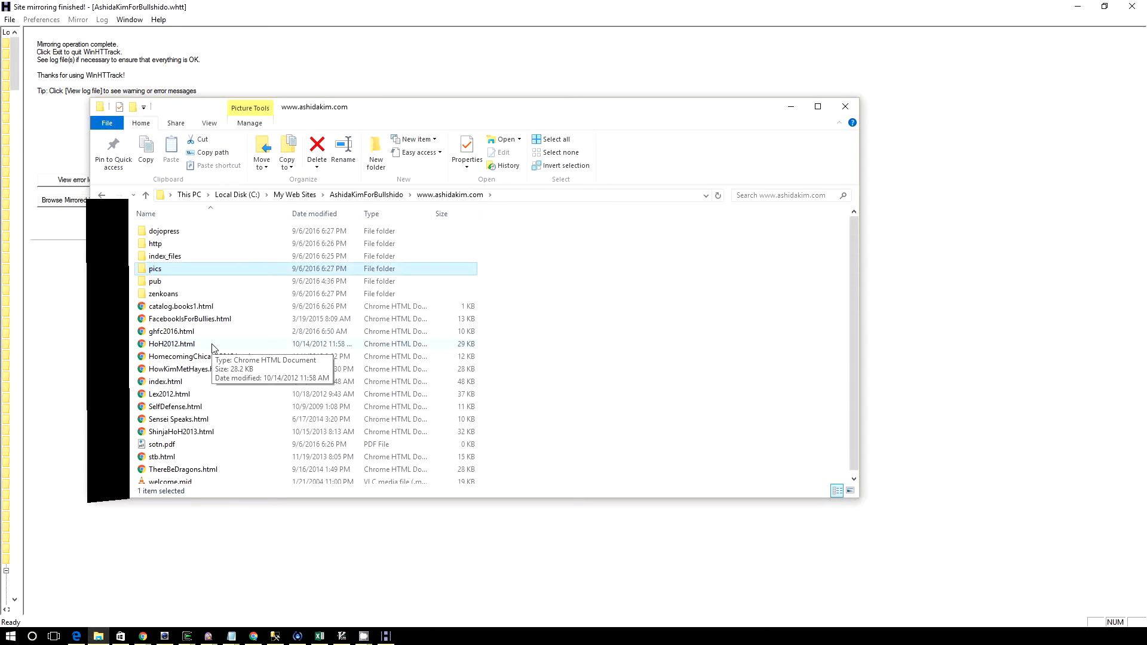
double_click(151, 274)
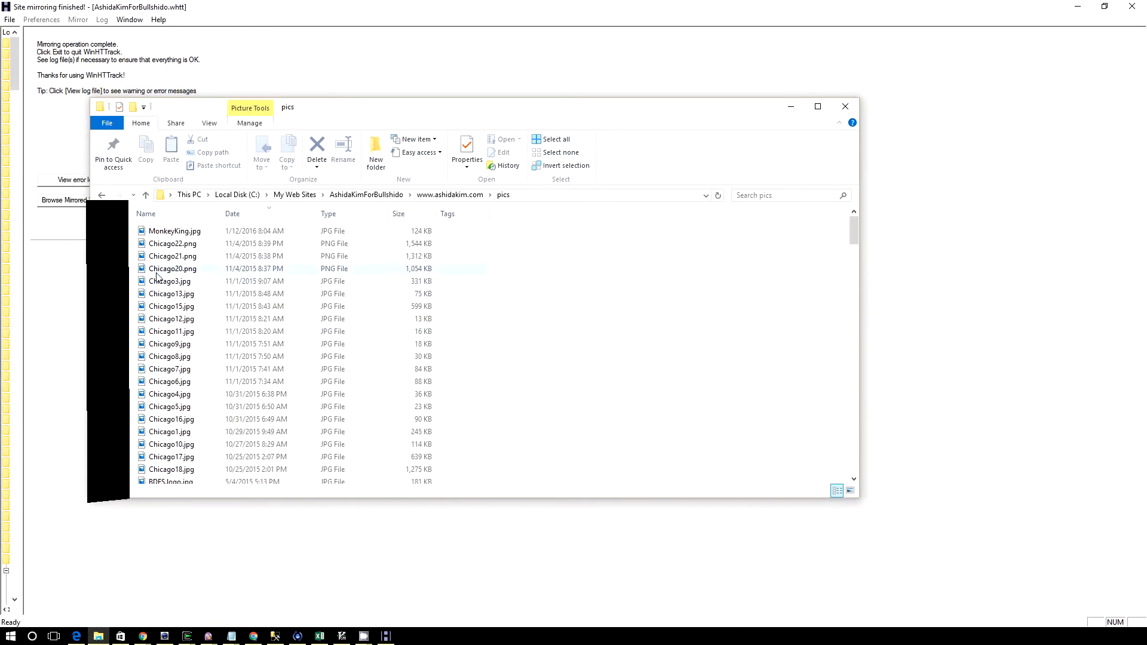
left_click_drag(169, 241, 294, 325)
scroll(302, 358, "down", 20)
scroll(309, 362, "down", 20)
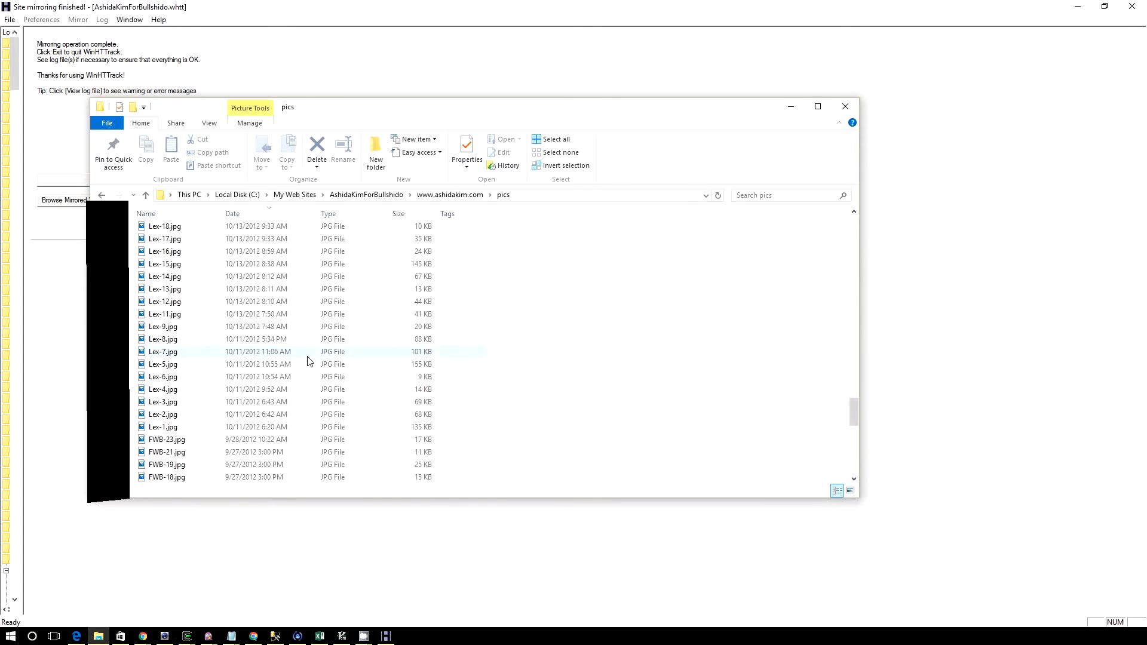
scroll(310, 366, "up", 10)
scroll(310, 361, "up", 20)
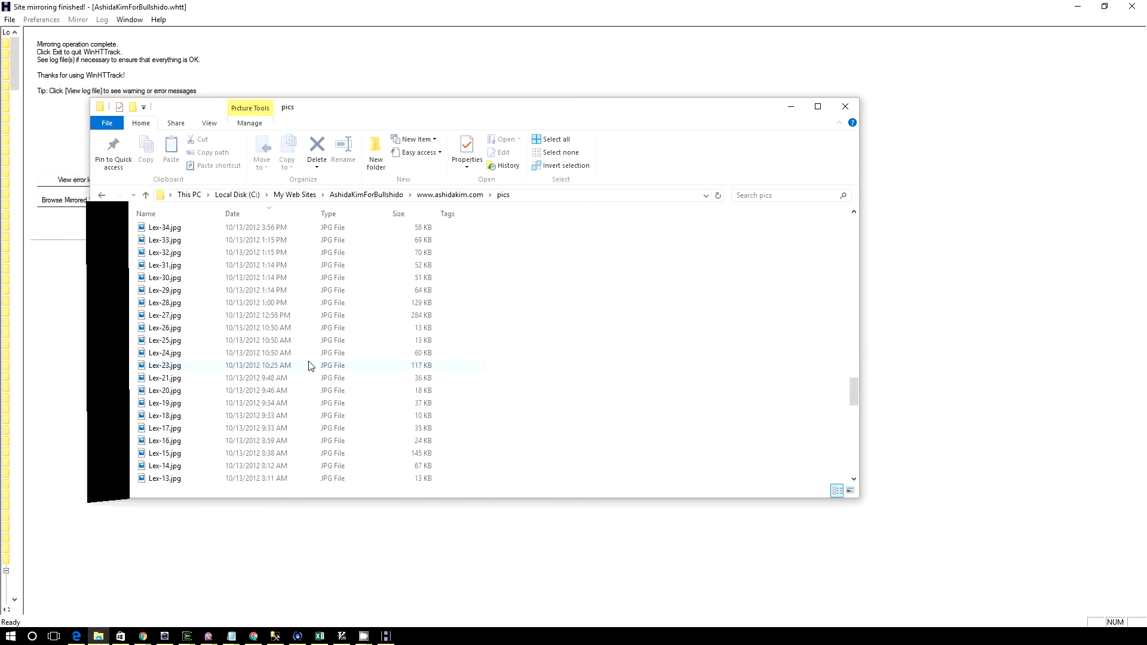
scroll(311, 356, "up", 15)
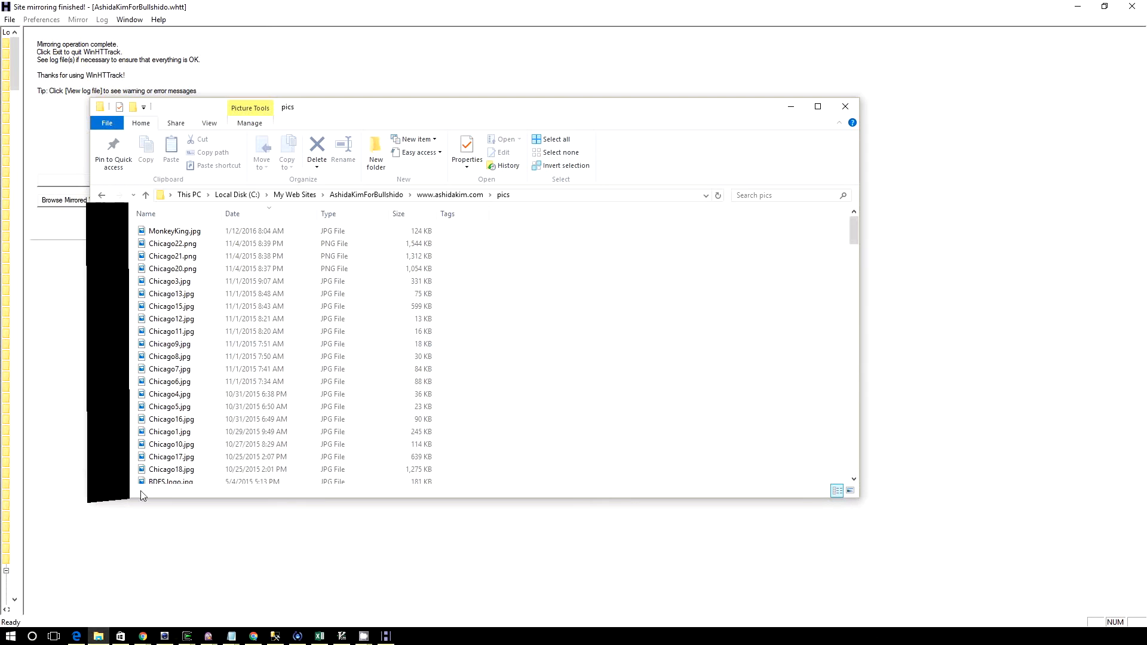
View MonkeyKing.jpg in Photos and browse through the following pictures up to Chicago7.jpg
double_click(173, 231)
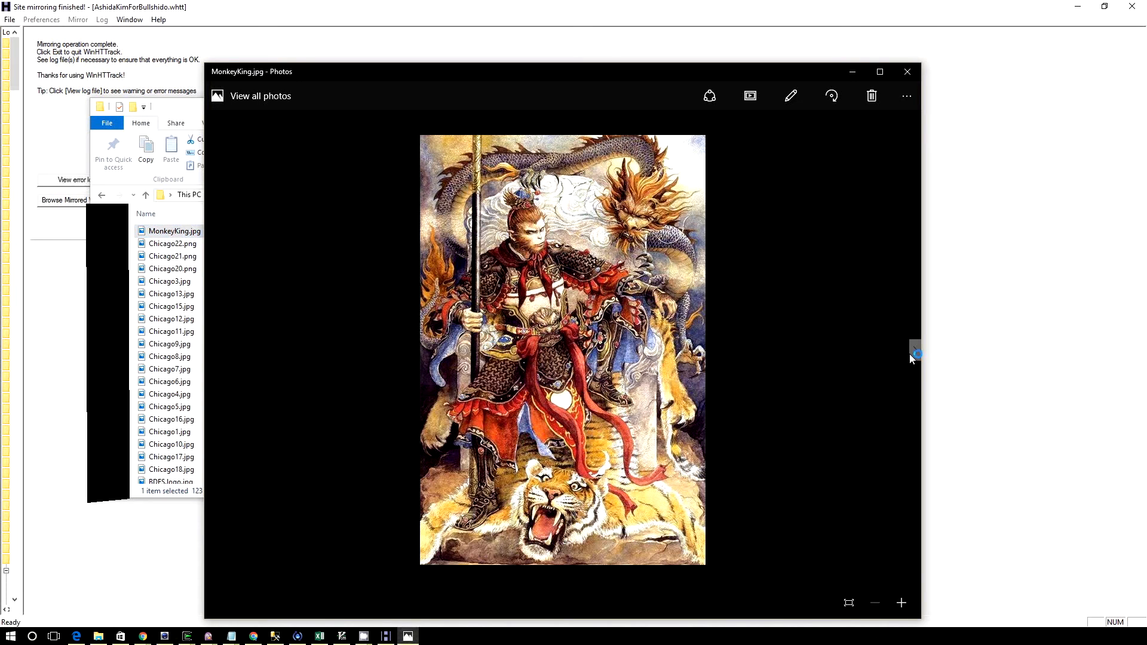
left_click(917, 349)
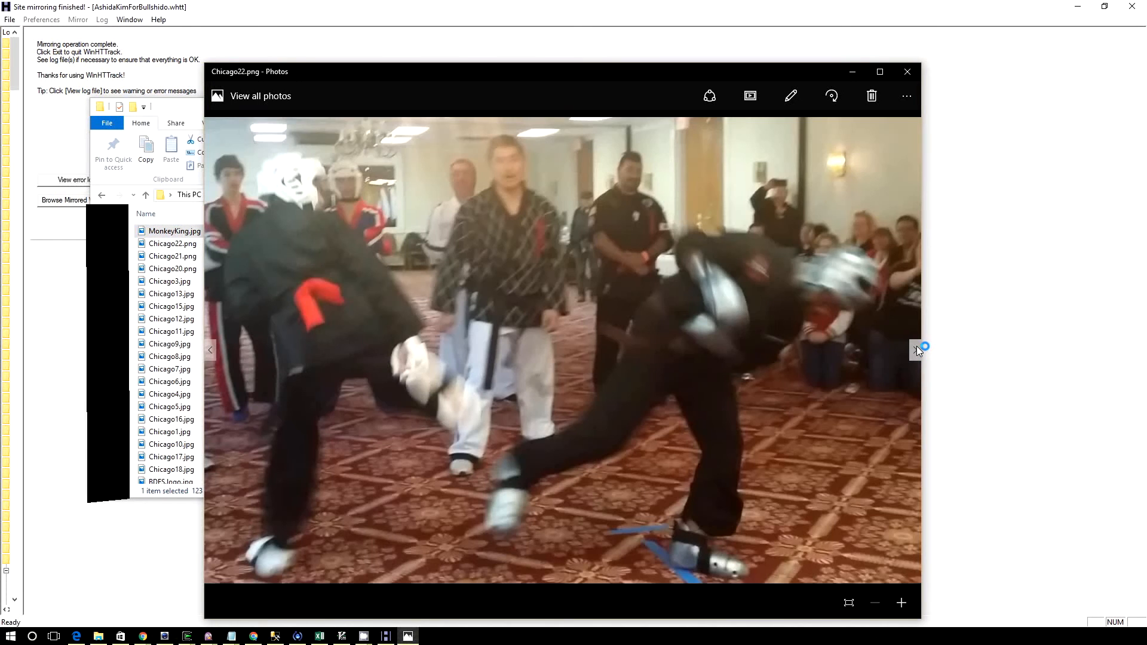
left_click(916, 348)
left_click(916, 348)
left_click(916, 348)
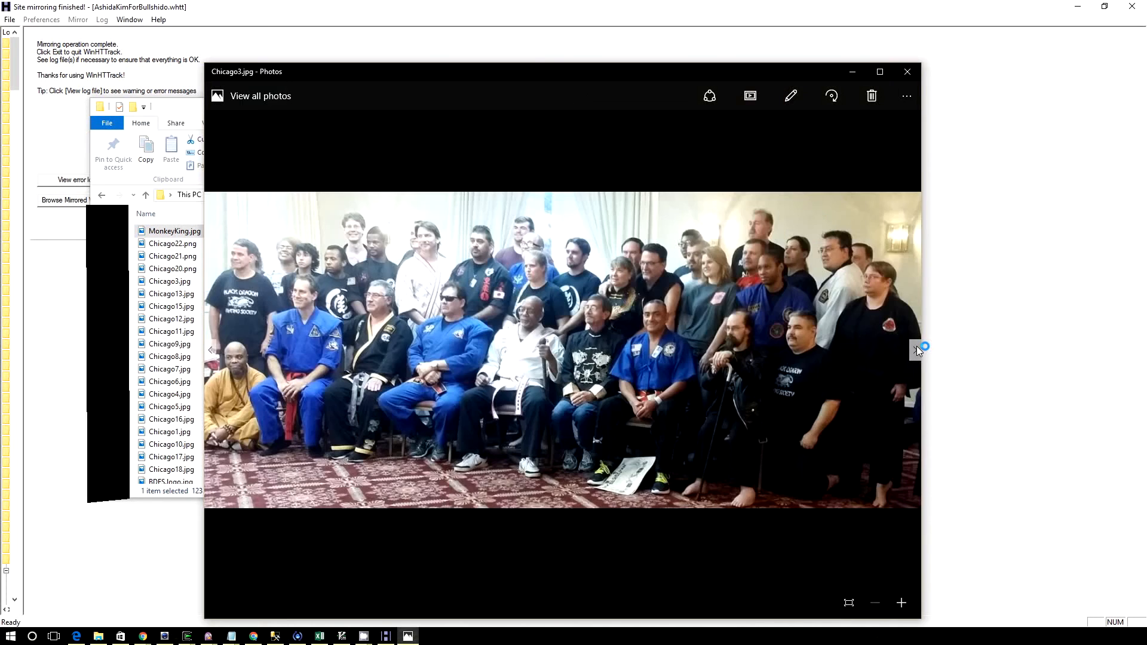
left_click(916, 347)
left_click(916, 347)
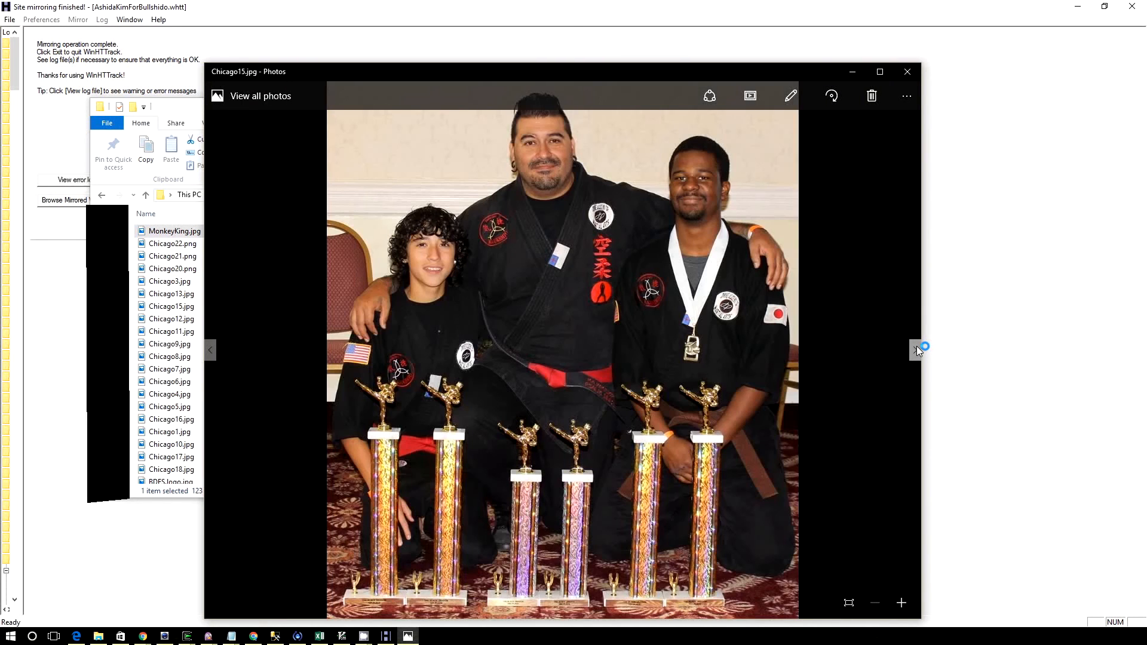
left_click(916, 347)
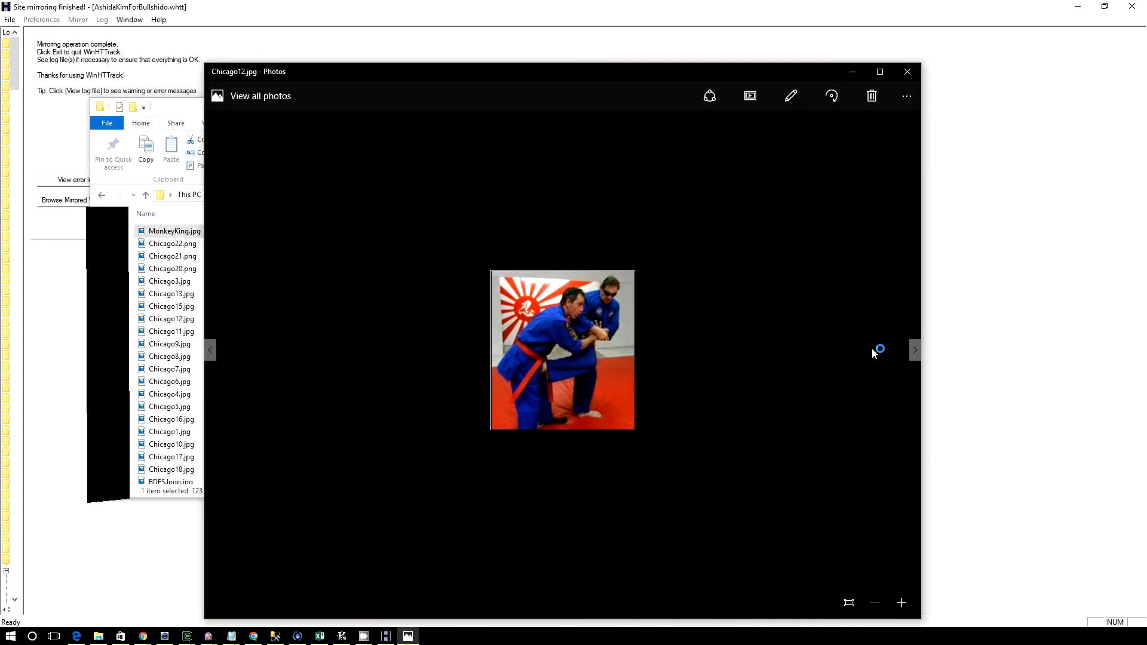
left_click(915, 350)
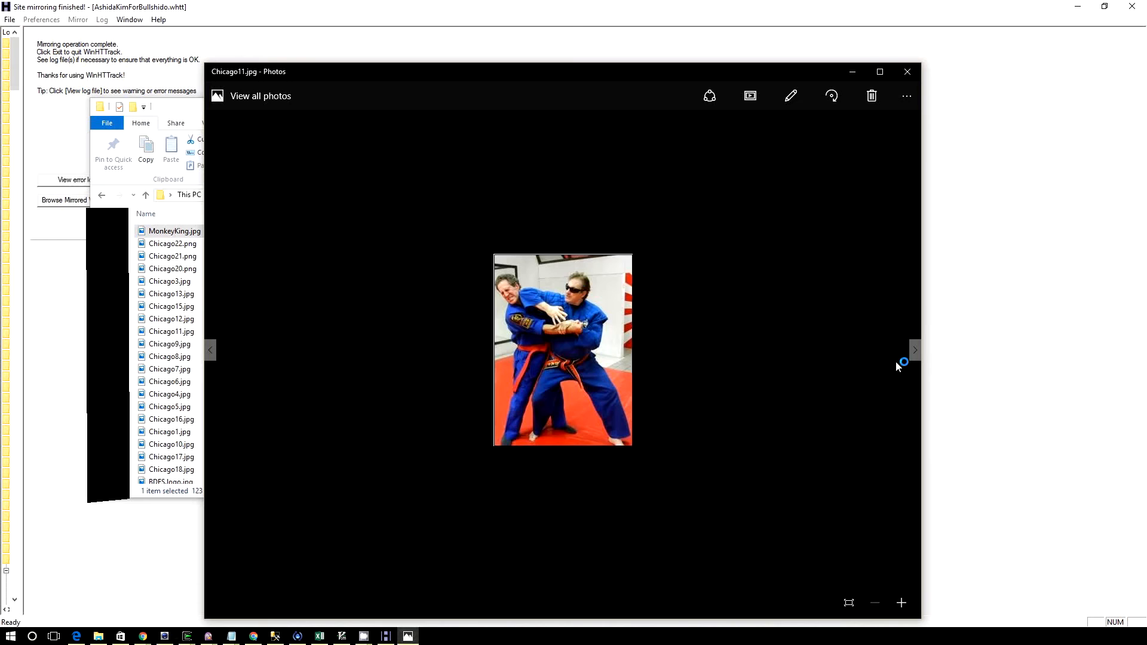
left_click(914, 352)
left_click(913, 351)
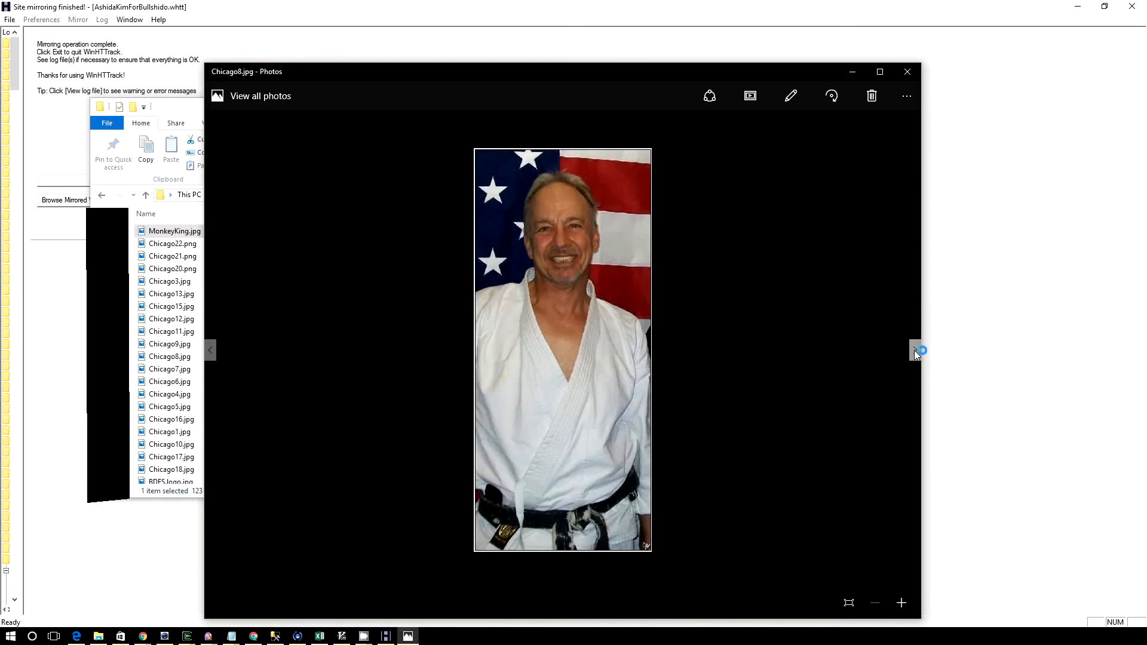
left_click(914, 349)
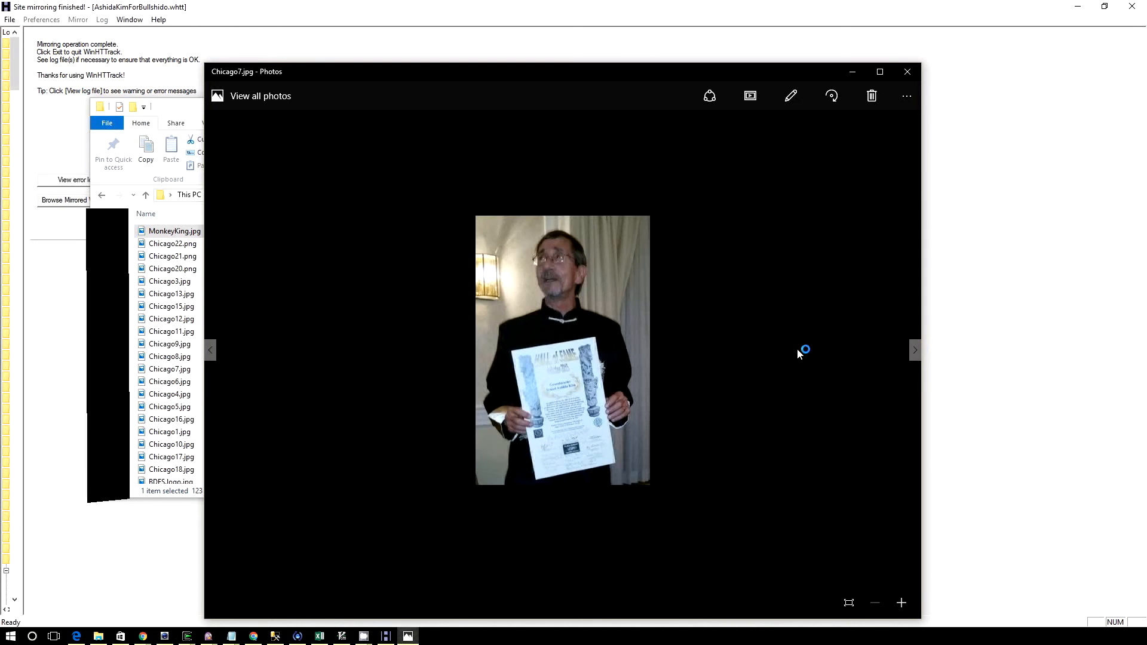
Browse onward through the Chicago event pictures, from Chicago6.jpg up to Chicago18.jpg
left_click(915, 351)
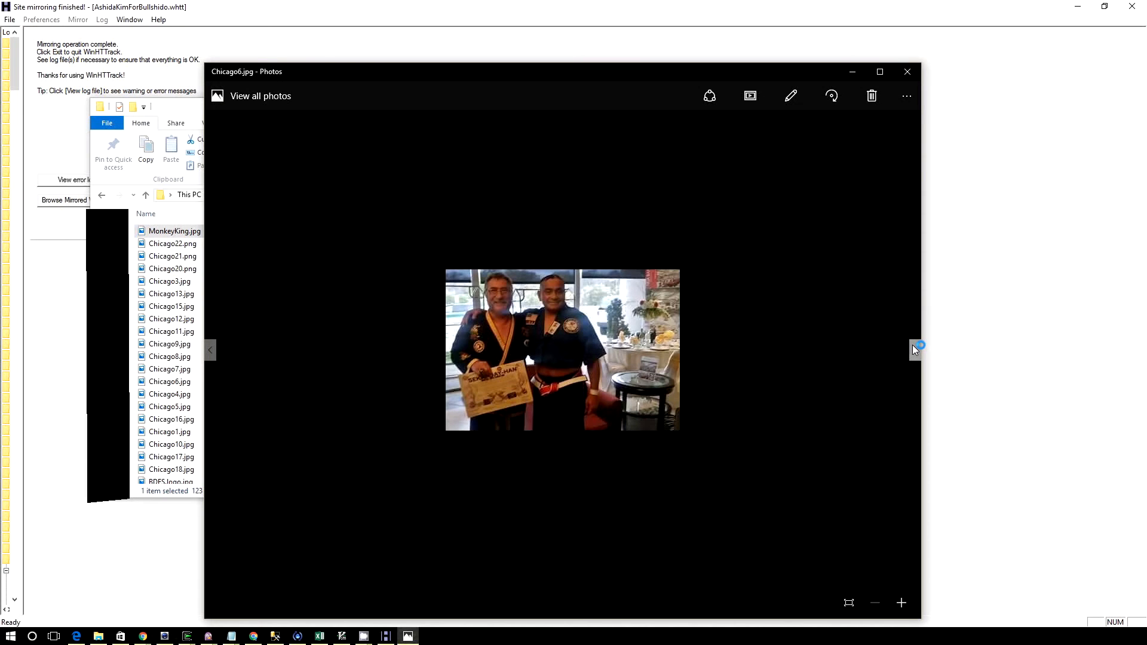
left_click(914, 349)
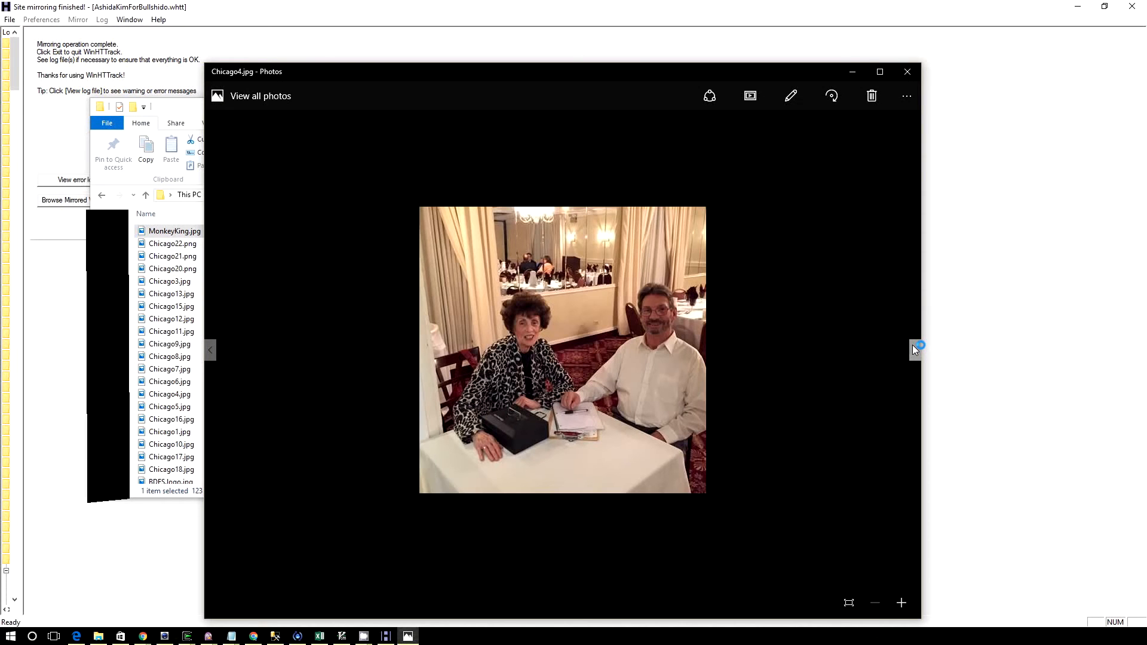
left_click(914, 349)
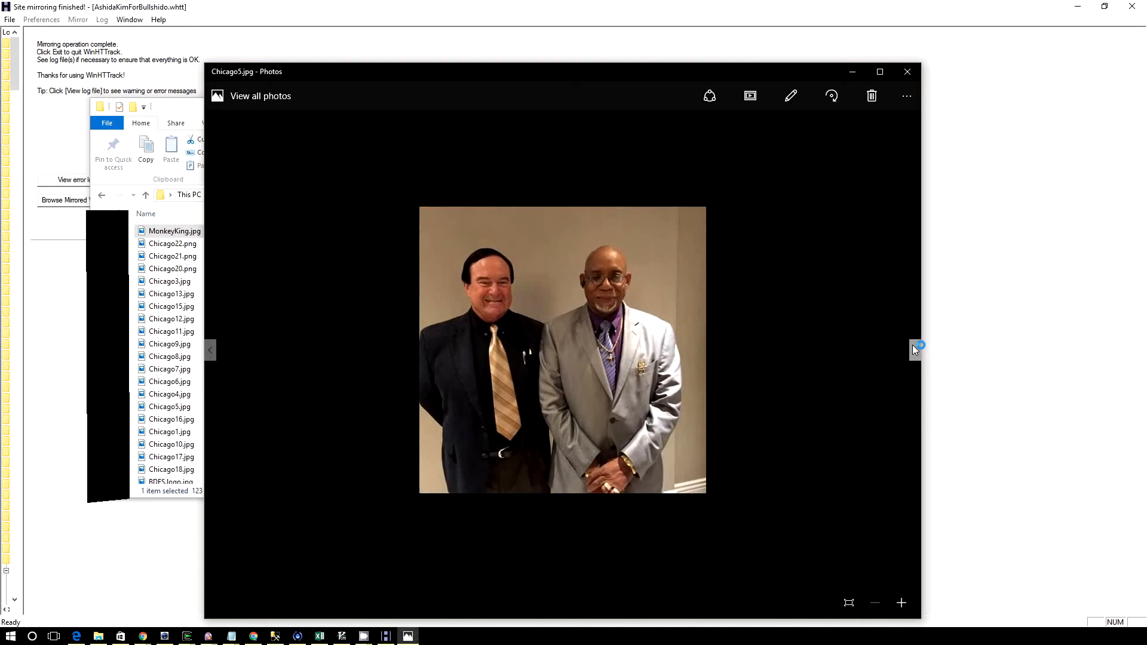
left_click(914, 349)
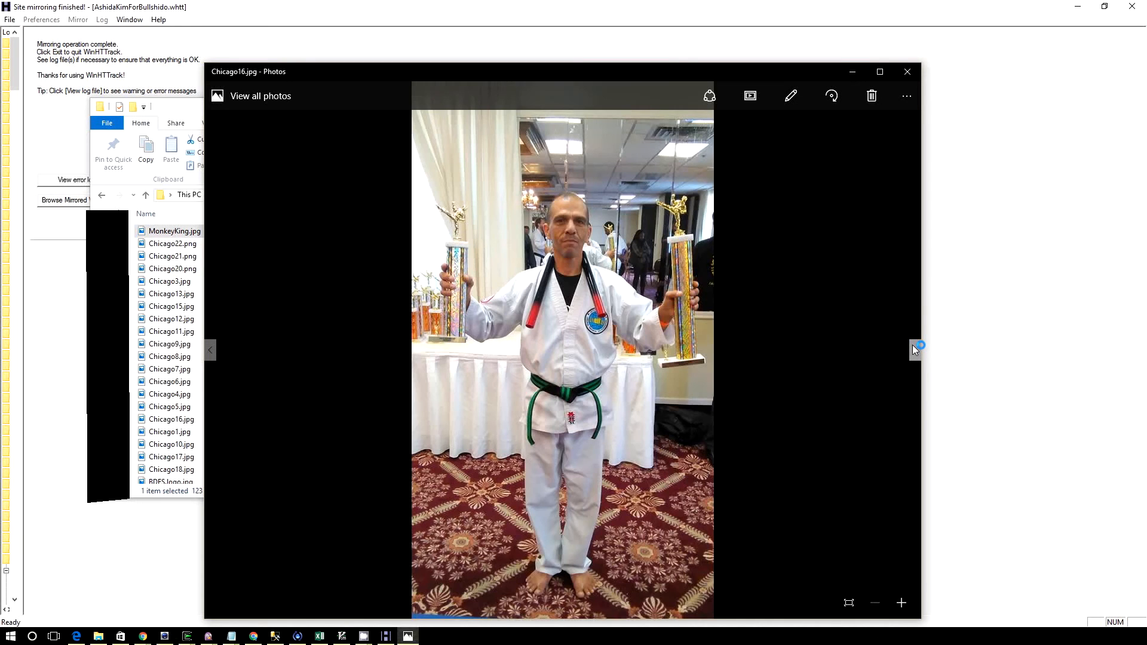
left_click(914, 349)
left_click(914, 349)
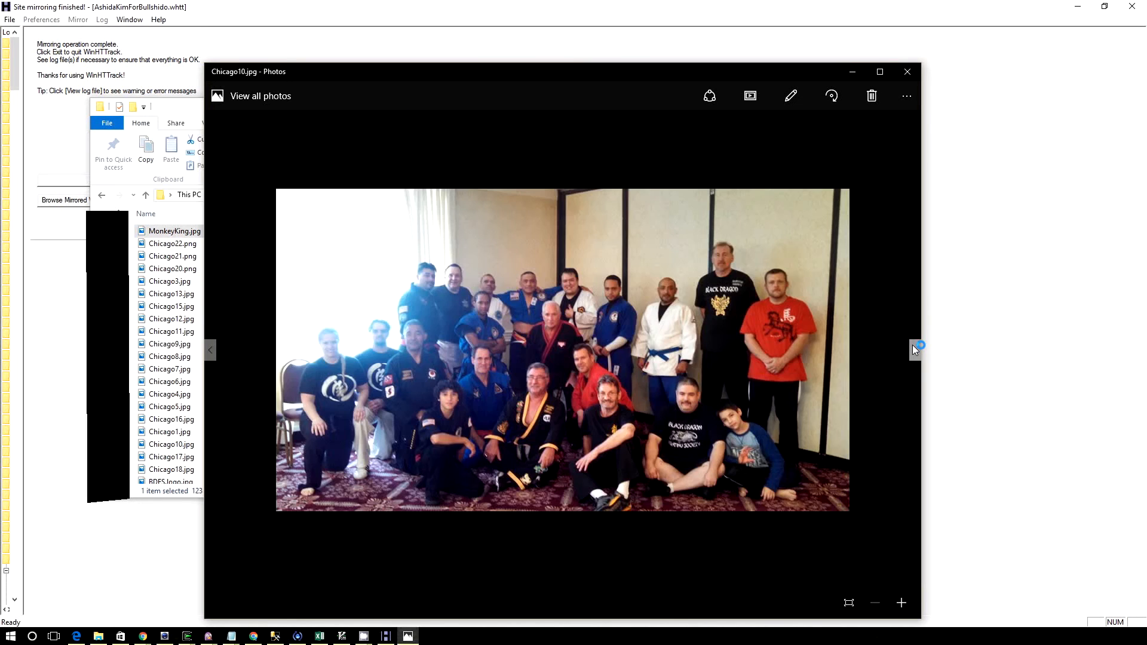
left_click(914, 349)
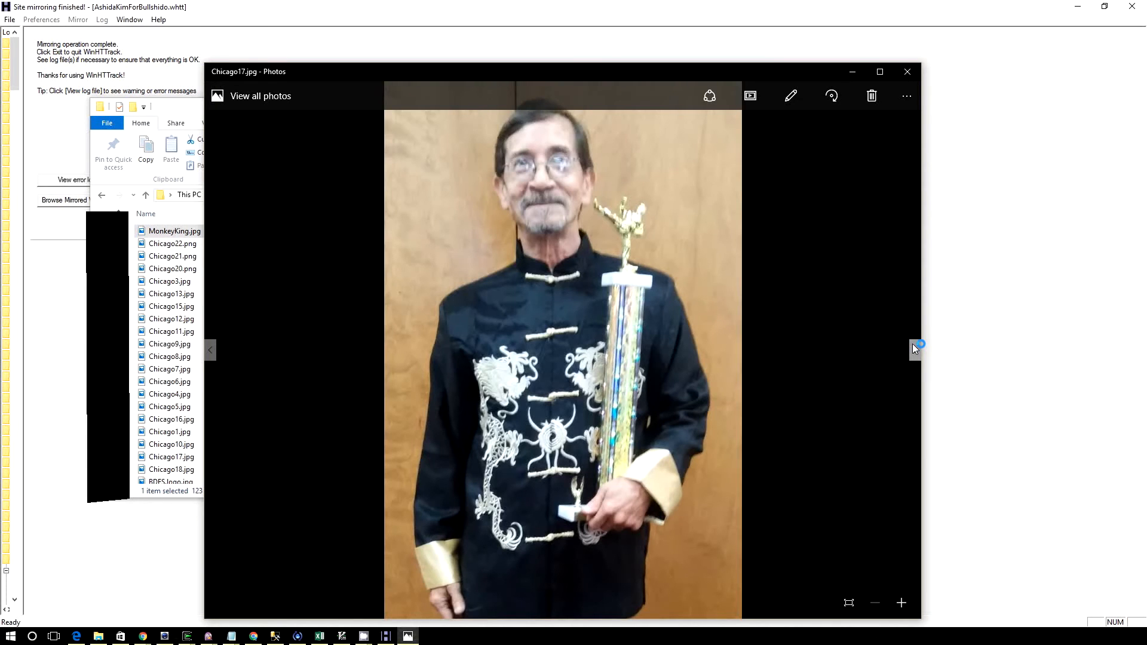
left_click(914, 349)
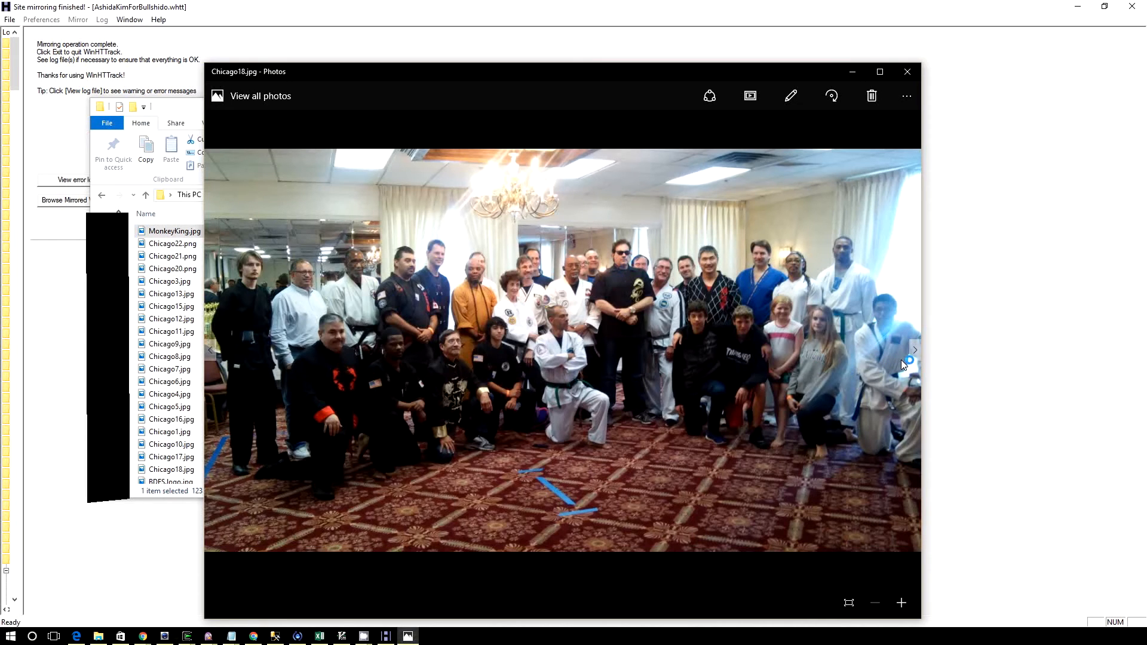
Advance to the downloaded Facebook screenshots and examine SS-5.jpg, SS-3.jpg, SS-2.jpg and SS-1.jpg
left_click(916, 350)
left_click(916, 350)
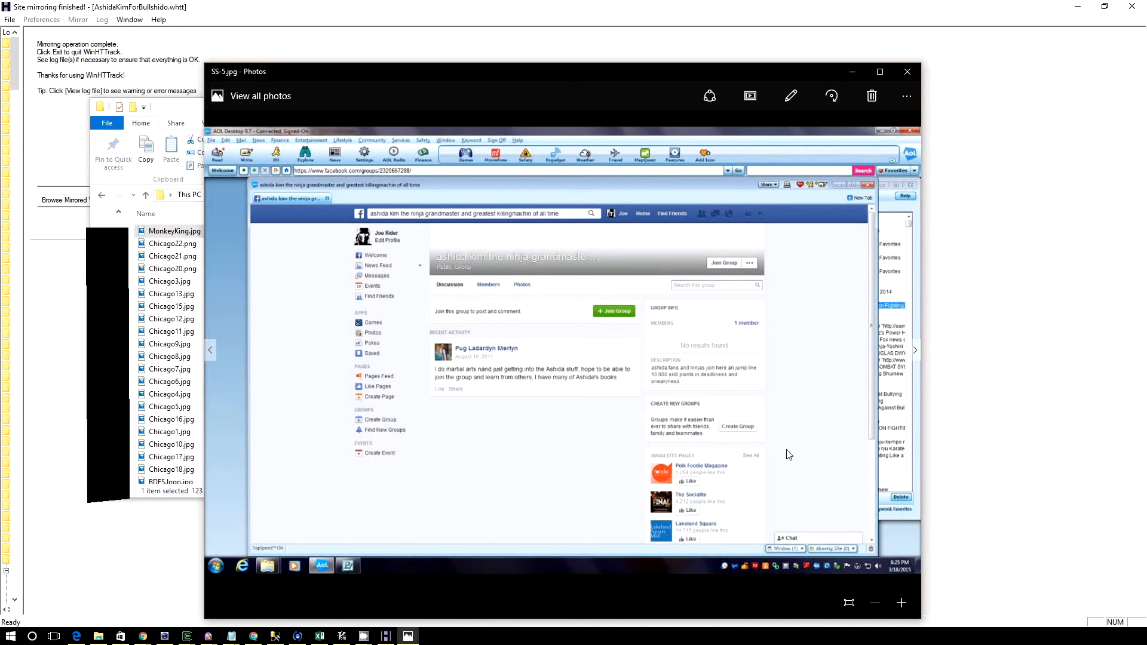
left_click(915, 353)
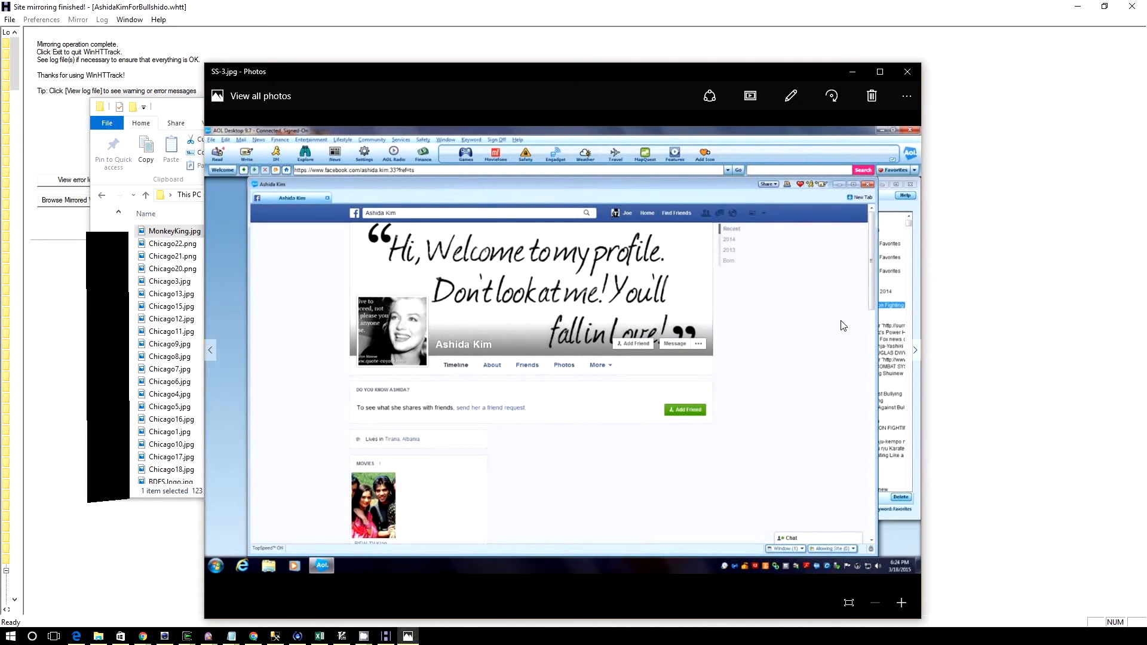
left_click(914, 351)
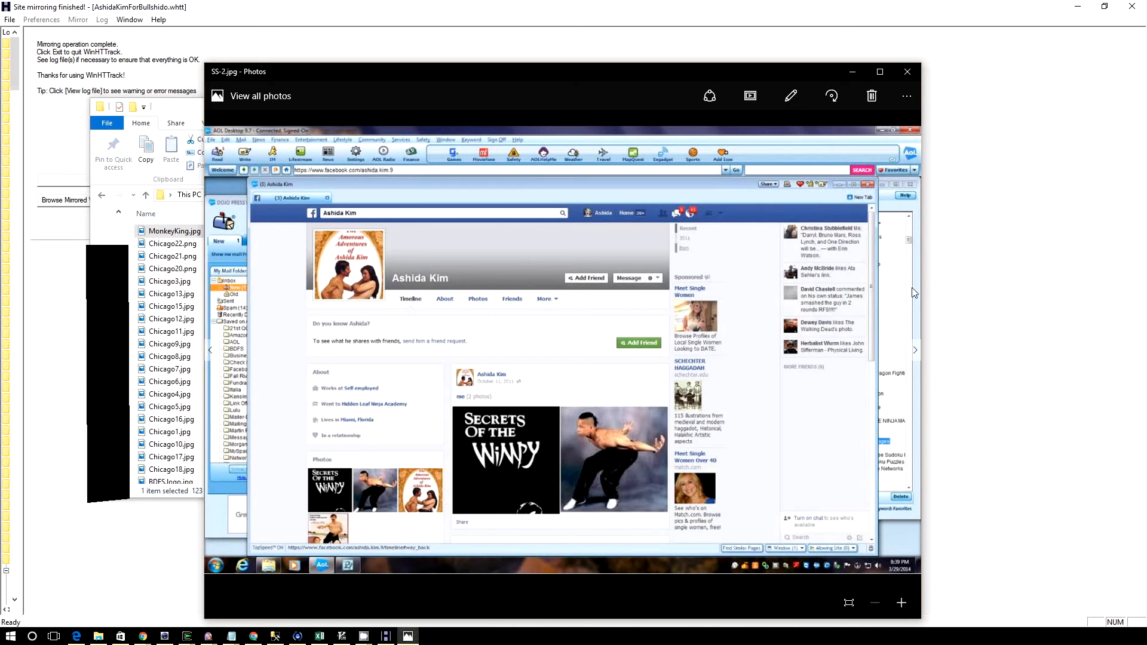
left_click(916, 351)
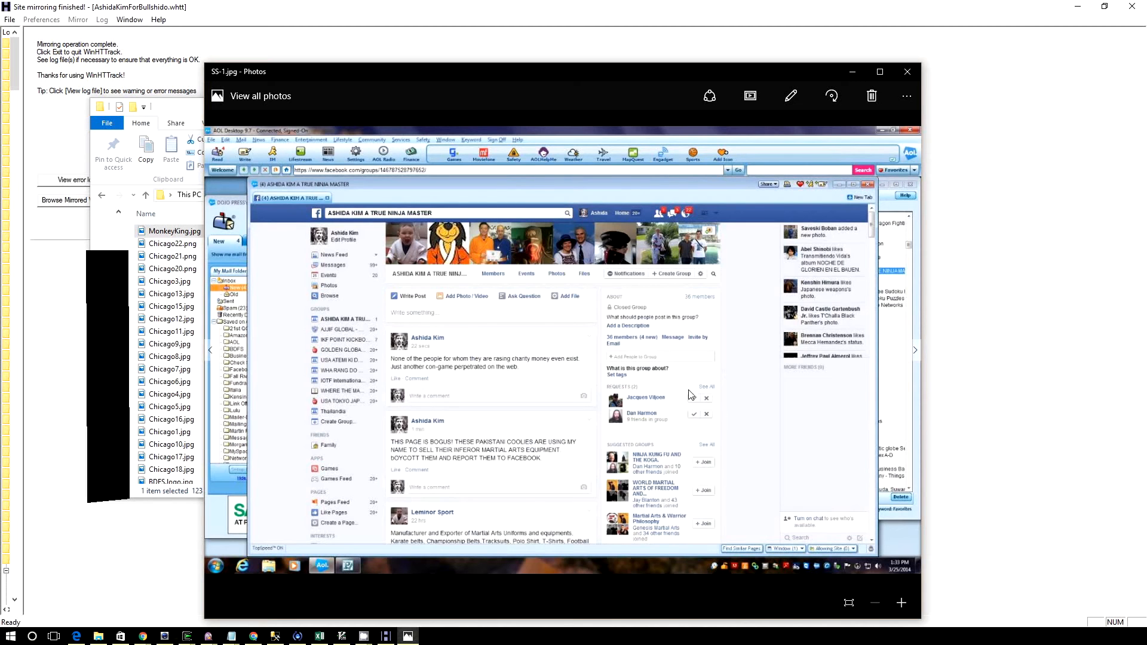
View the Lido event pictures Lido5.jpg, Lido4.jpg and Lido6.jpg
left_click(914, 353)
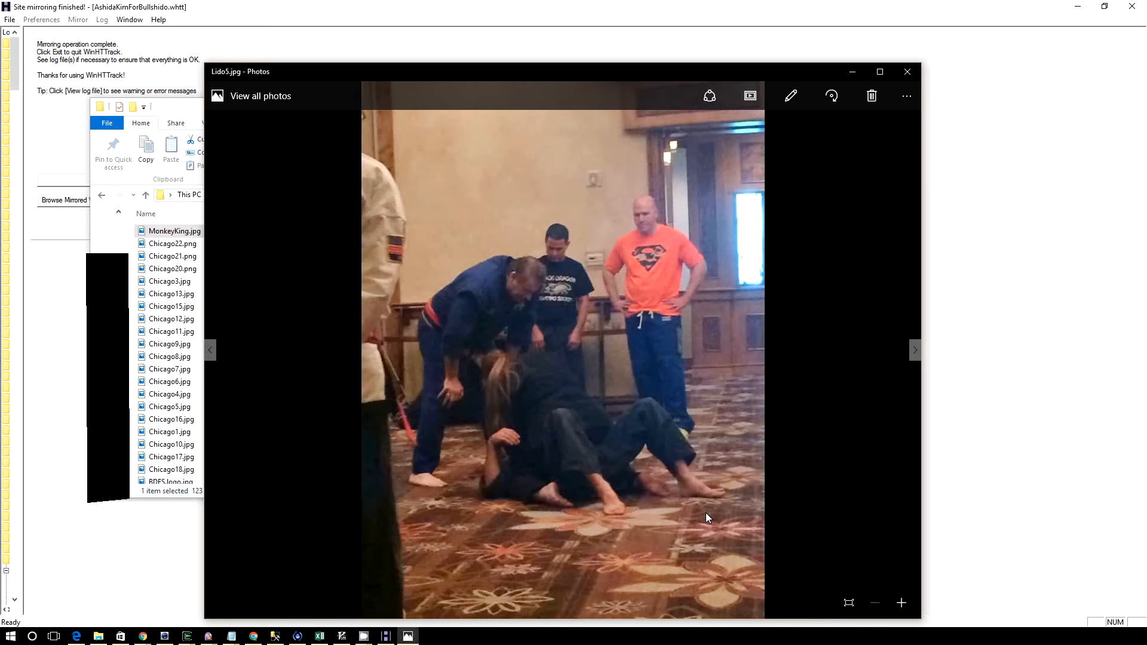
left_click(915, 351)
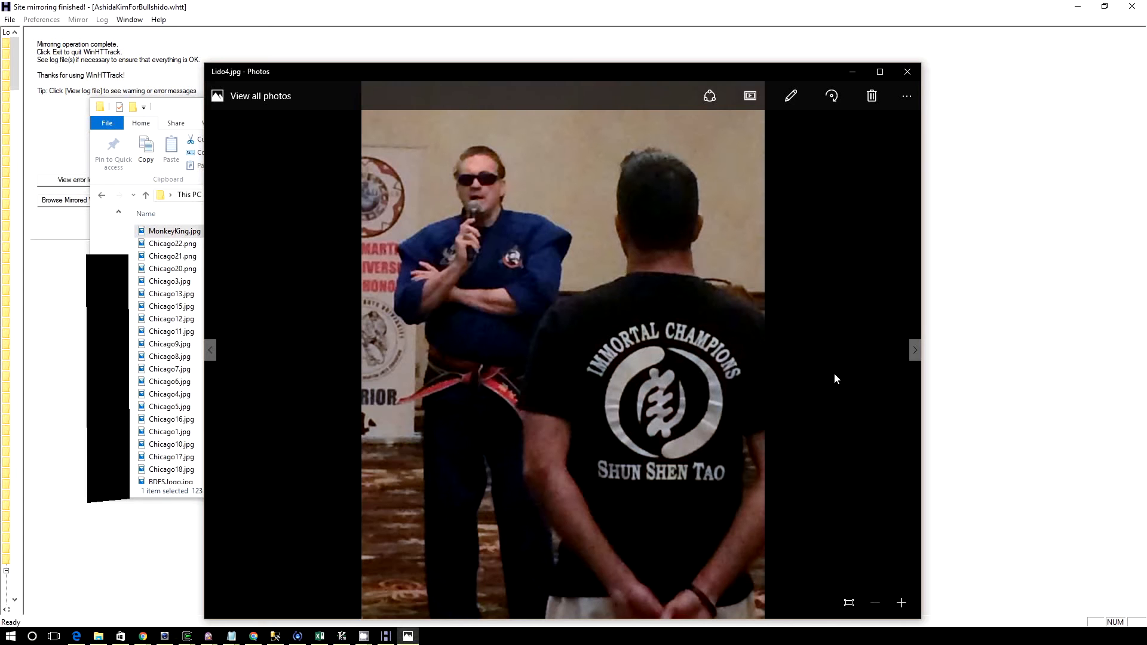
left_click(913, 352)
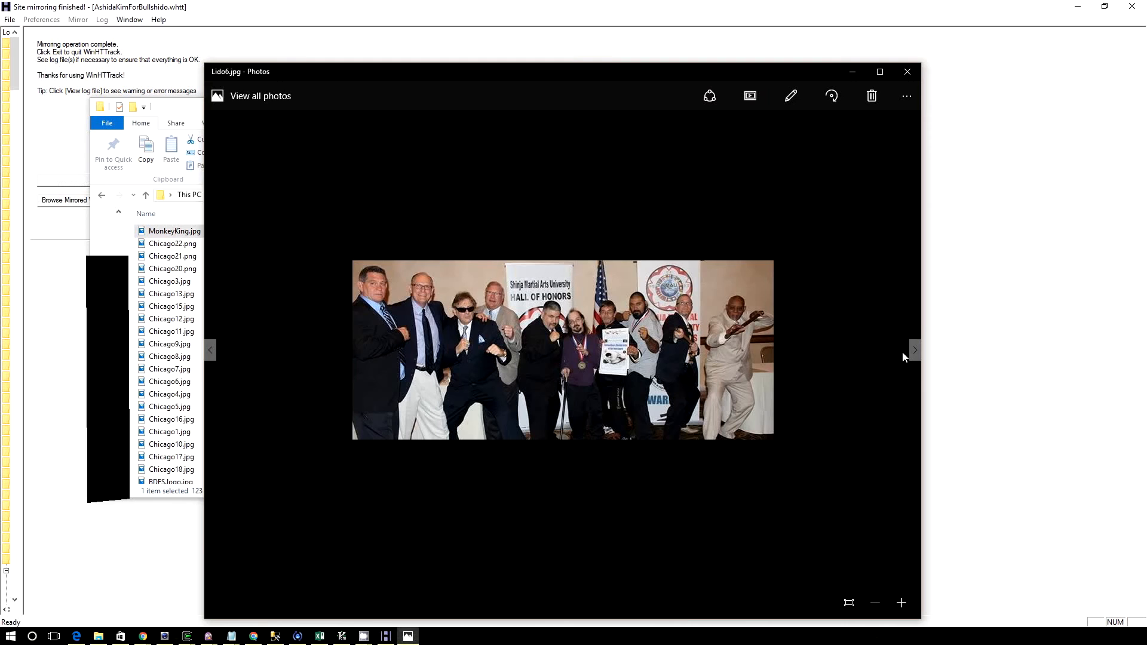
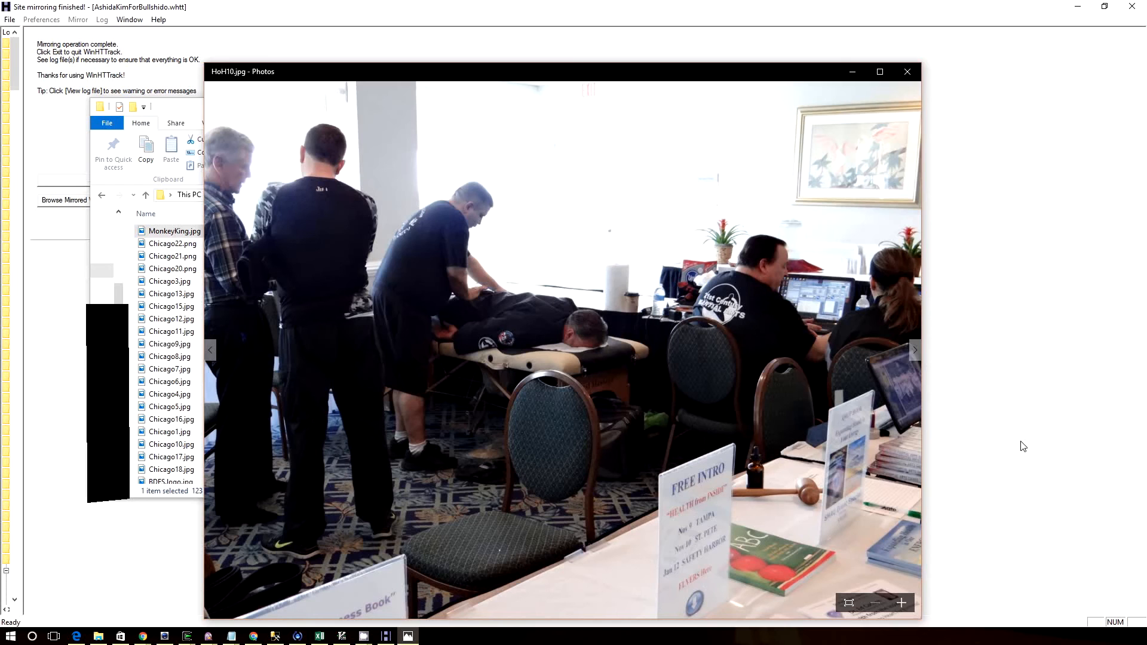
Browse the HoH event pictures from HoH10.jpg onward up to HoH-sunset.jpg
left_click(912, 357)
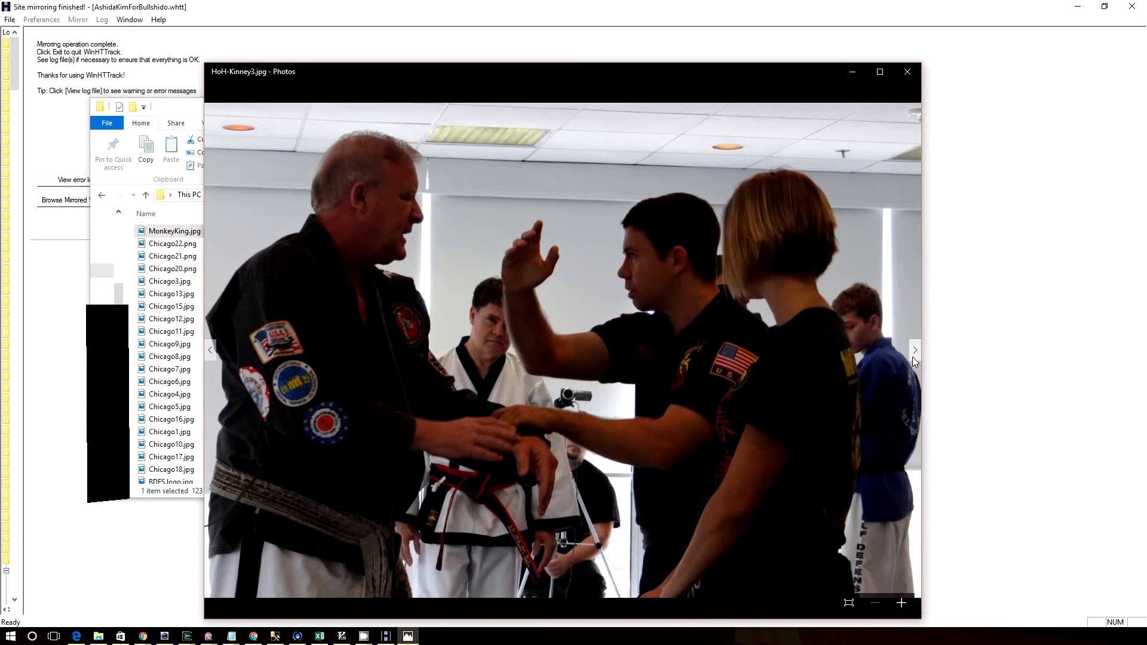
left_click(912, 357)
left_click(912, 357)
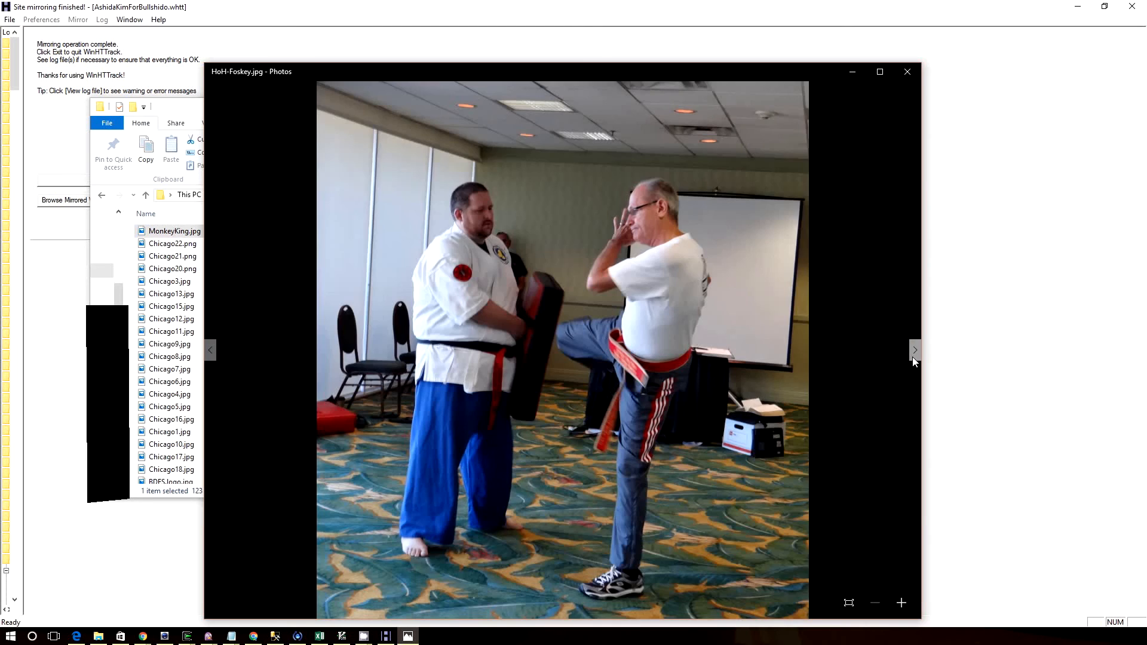
left_click(912, 357)
left_click(912, 357)
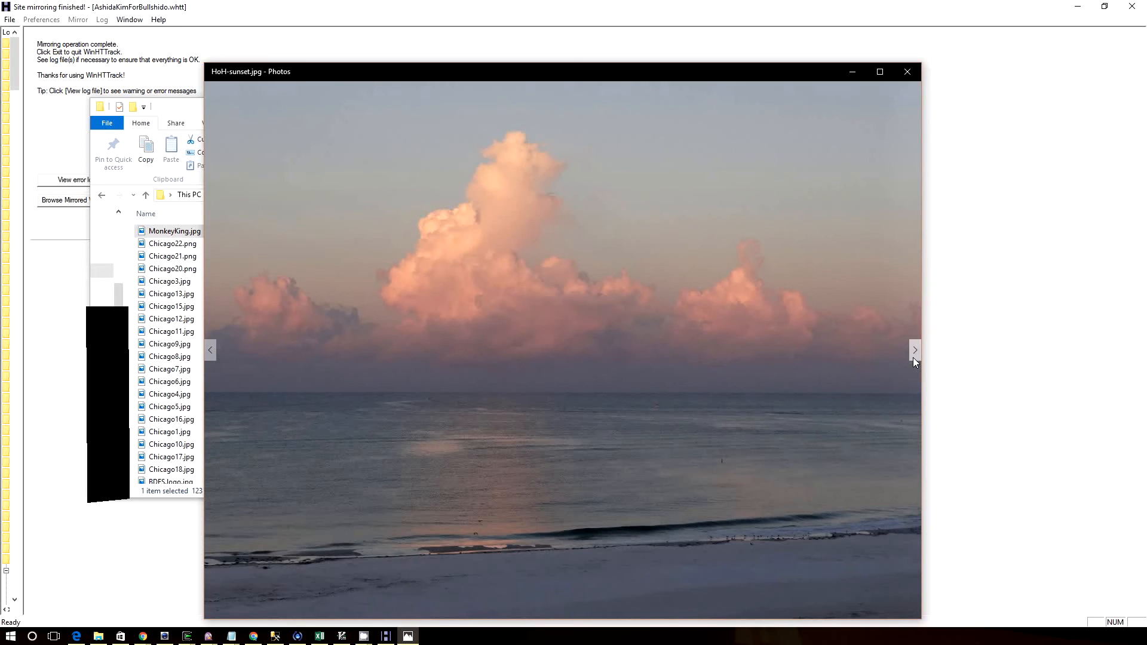
Continue through HoH5.jpg and HoH37.jpg up to HoH38.jpg, going back once to recheck HoH-Lido2.jpg
left_click(914, 359)
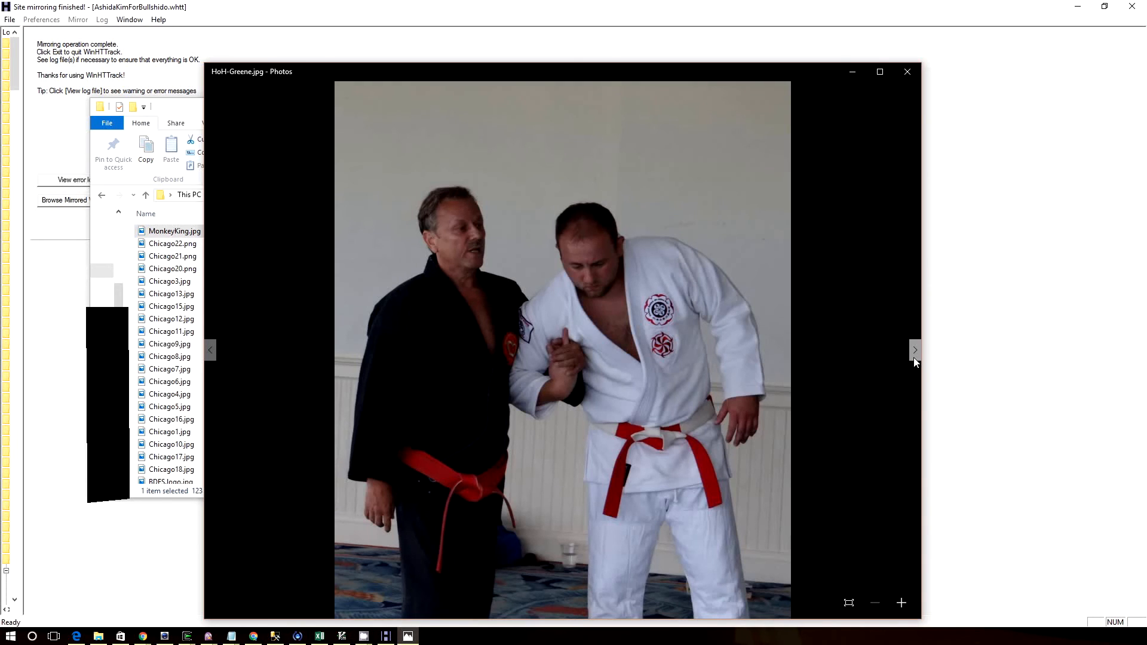
left_click(915, 352)
left_click(914, 352)
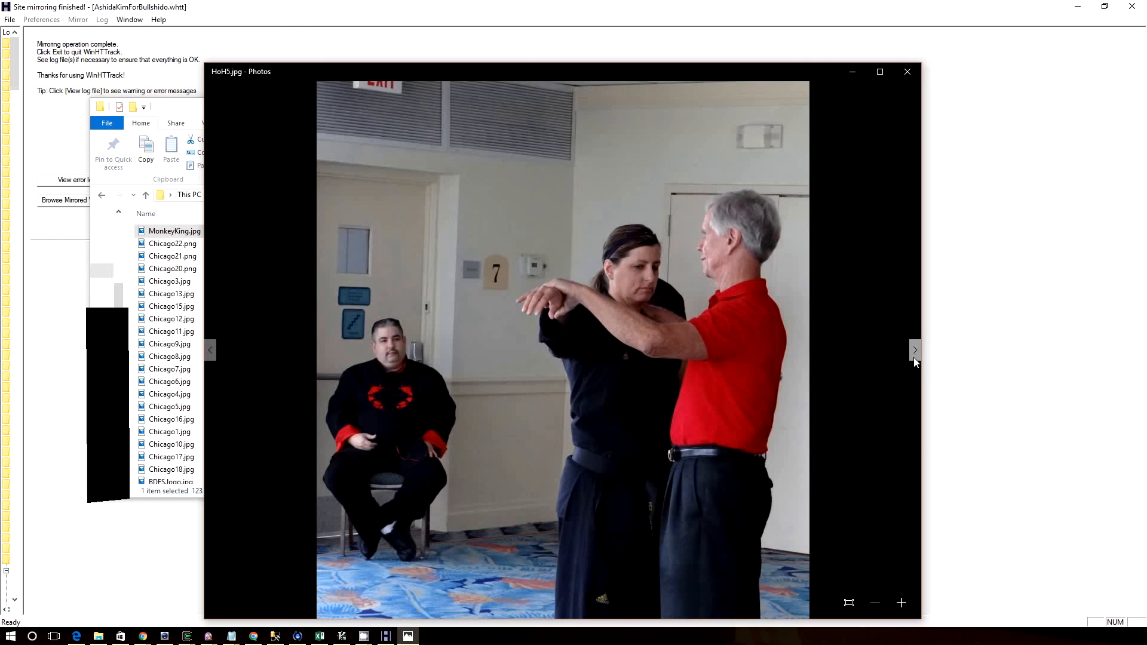
left_click(915, 353)
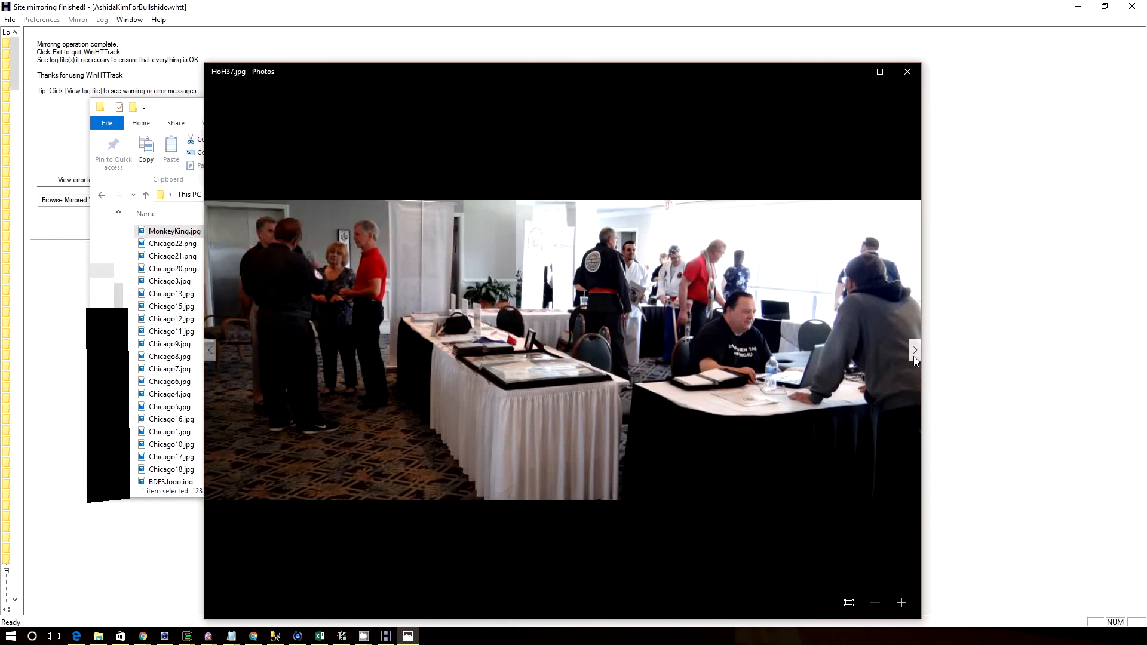
left_click(914, 356)
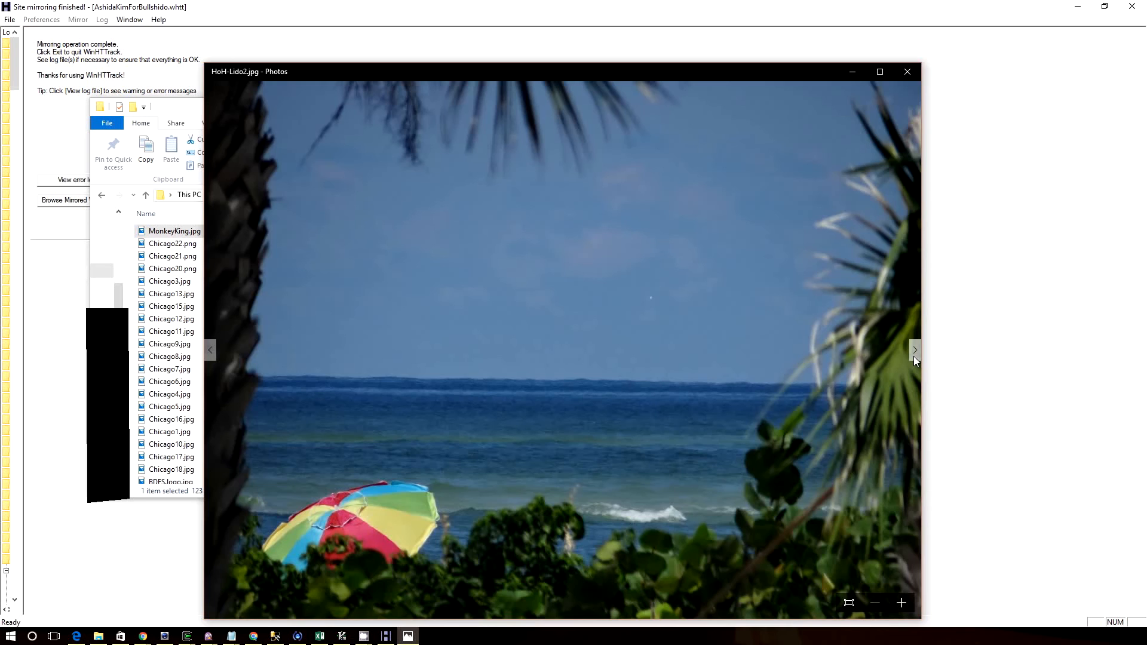
left_click(914, 352)
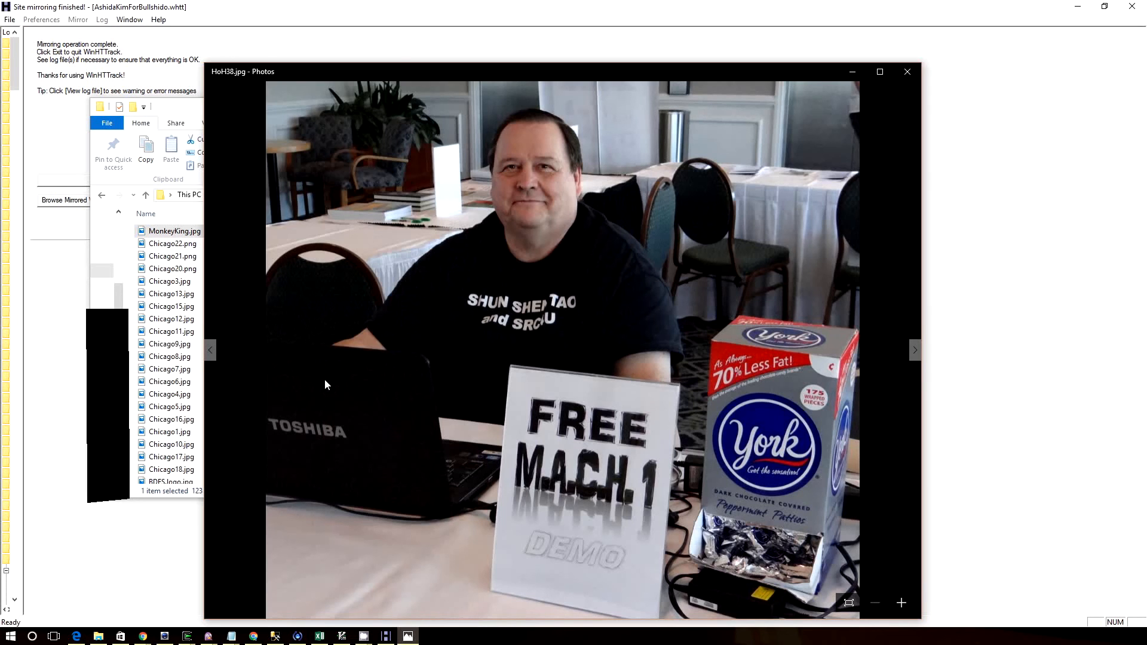
left_click(211, 352)
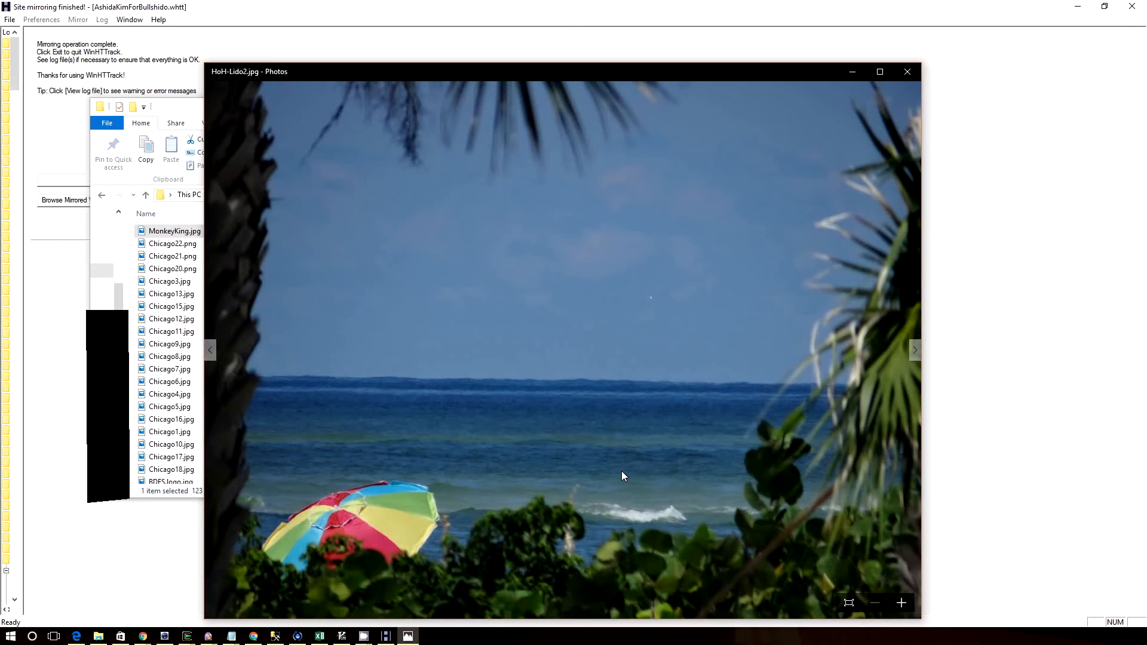
left_click(915, 352)
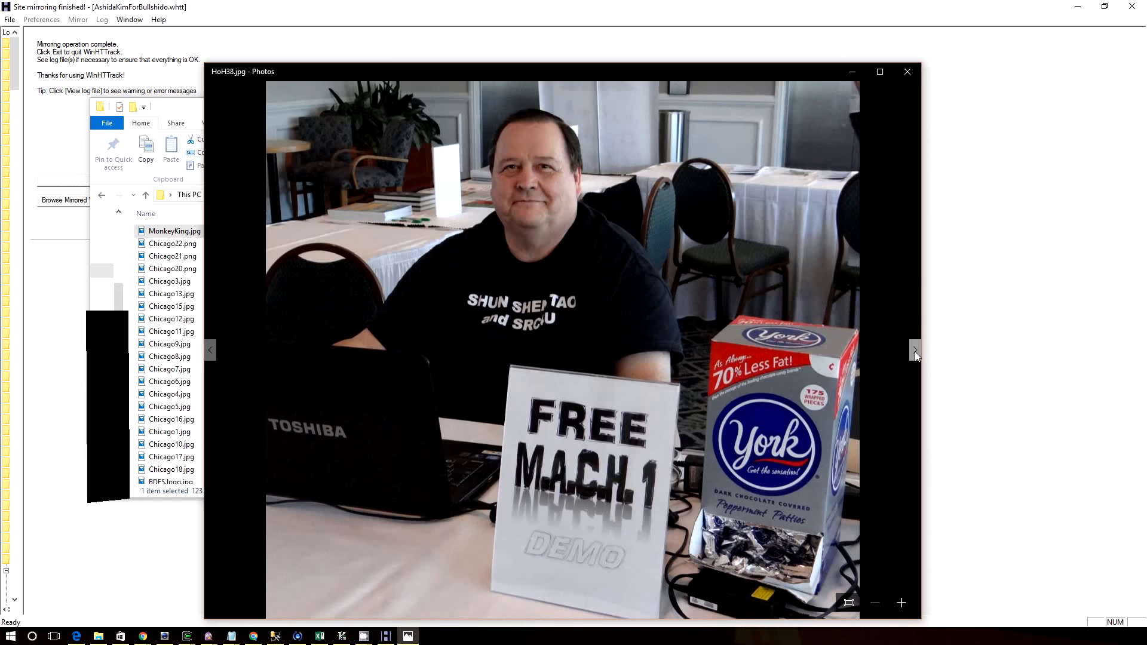
View Lex-46.jpg, Lex-45.jpg and the banners ban-duxryu.jpg and ban-wwd.com.png, continuing up to Lex-44.jpg
left_click(915, 351)
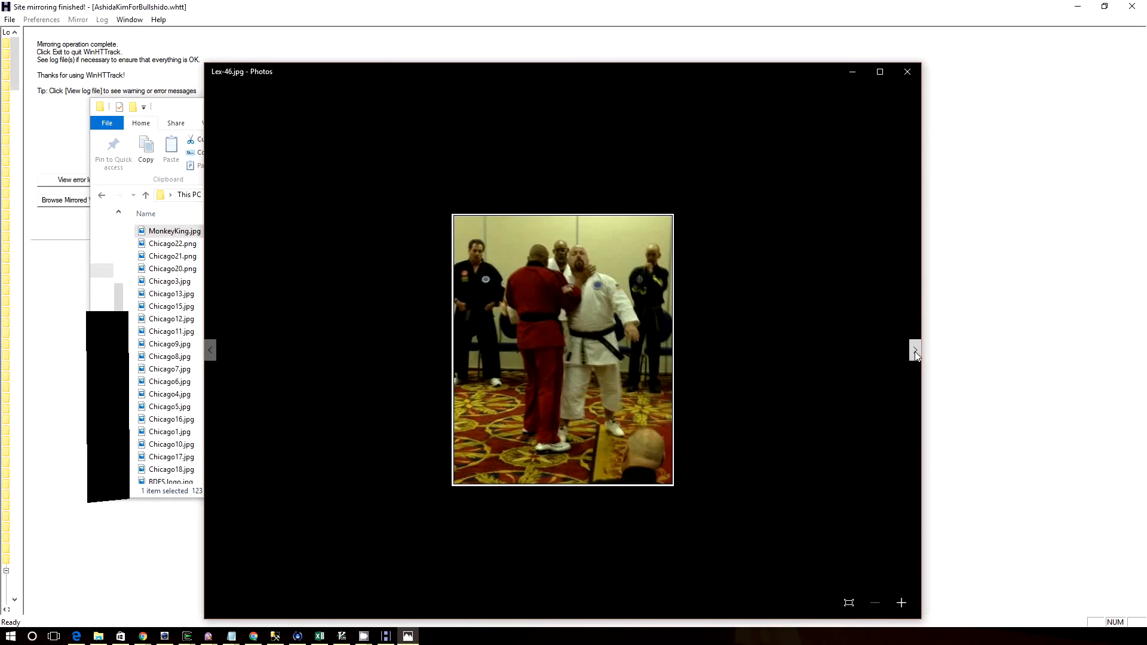
left_click(915, 351)
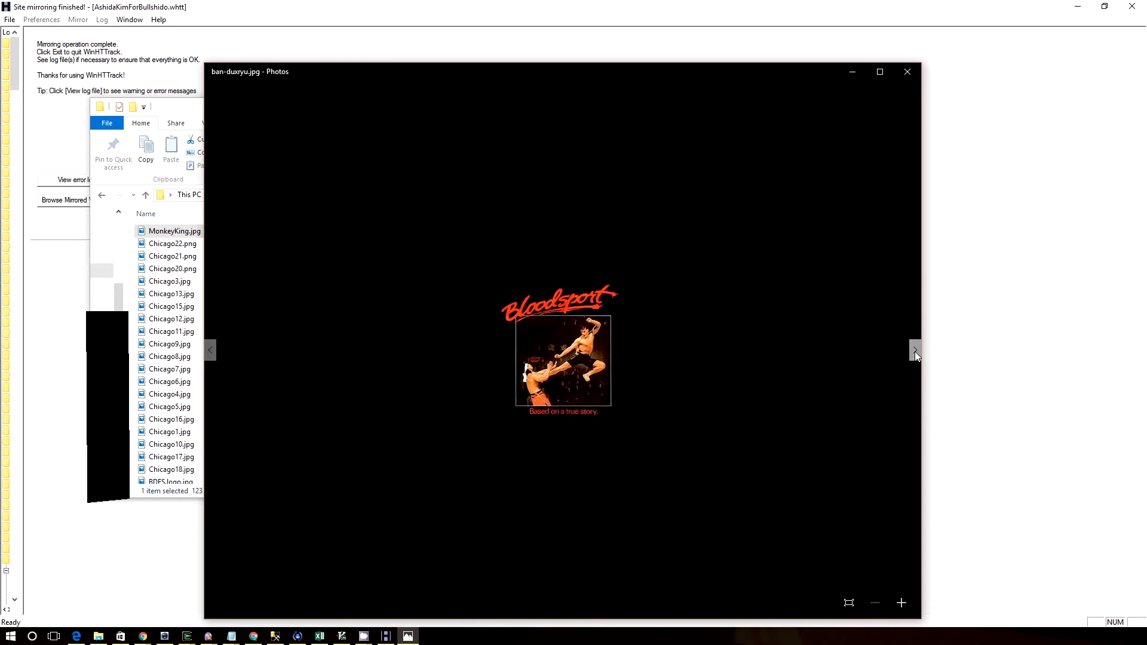
left_click(211, 350)
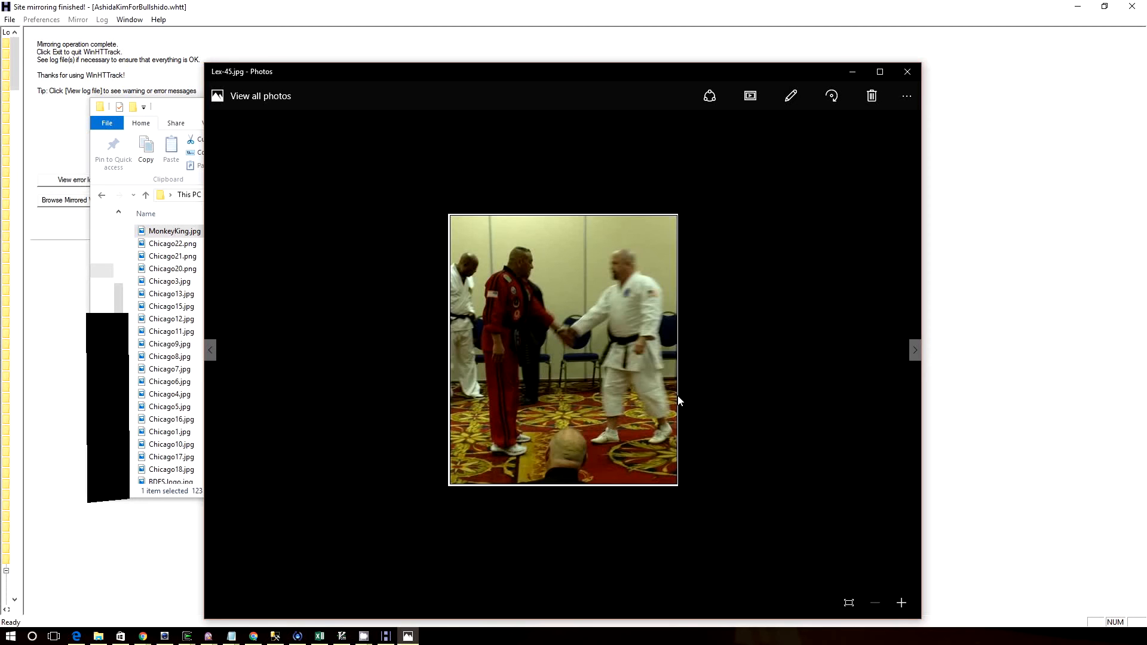
left_click(915, 353)
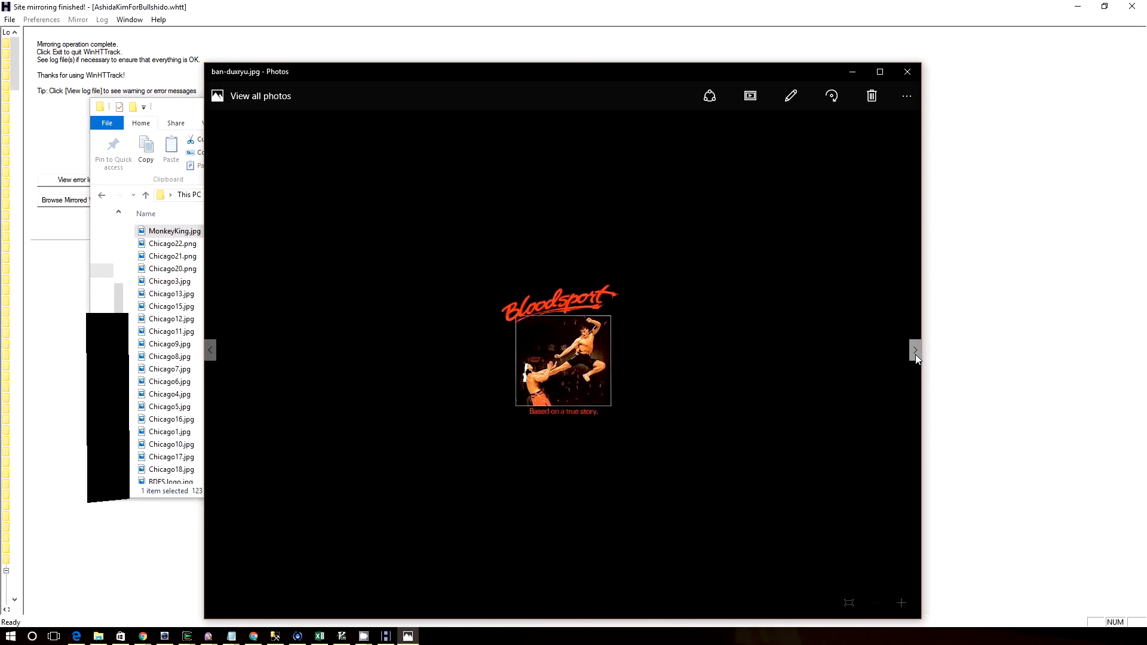
left_click(915, 353)
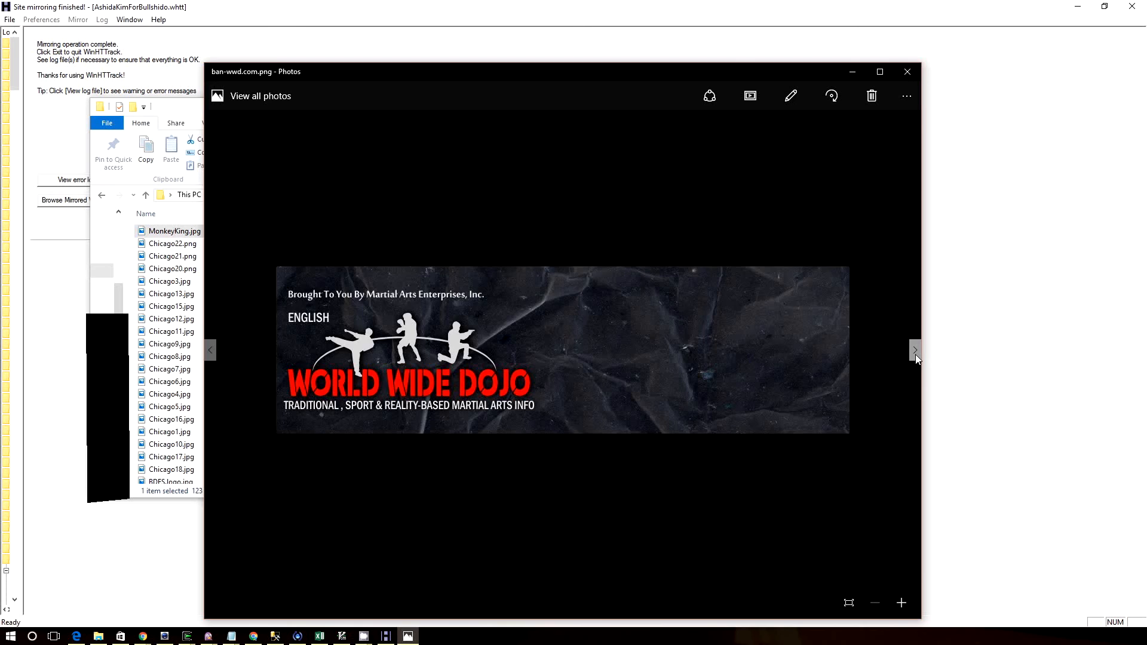
left_click(915, 354)
left_click(915, 353)
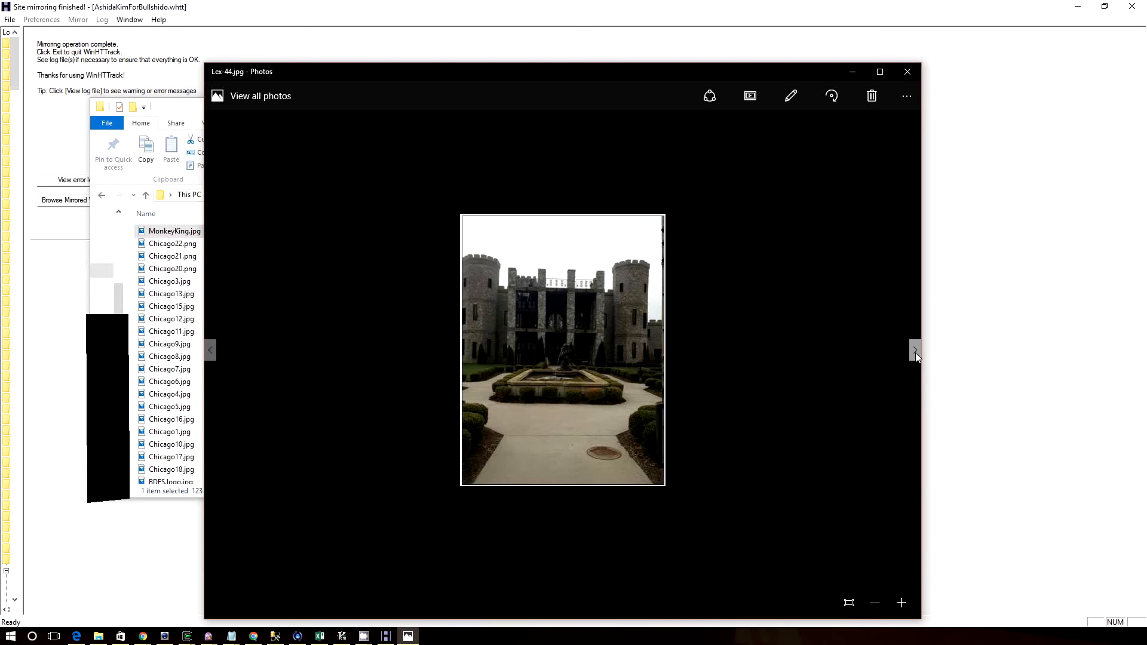
Examine Lex-43.jpg, the ceremony poster Lex-42.jpg and the reunion group photo Lex-41.jpg
left_click(915, 353)
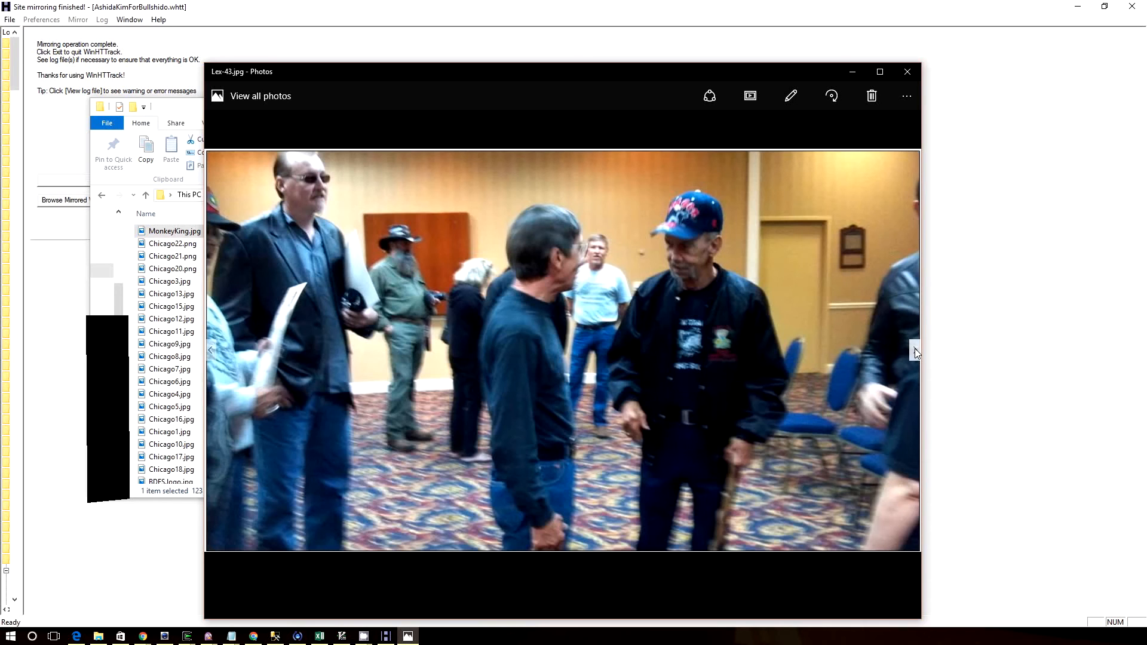
left_click(915, 351)
left_click(210, 350)
left_click(914, 359)
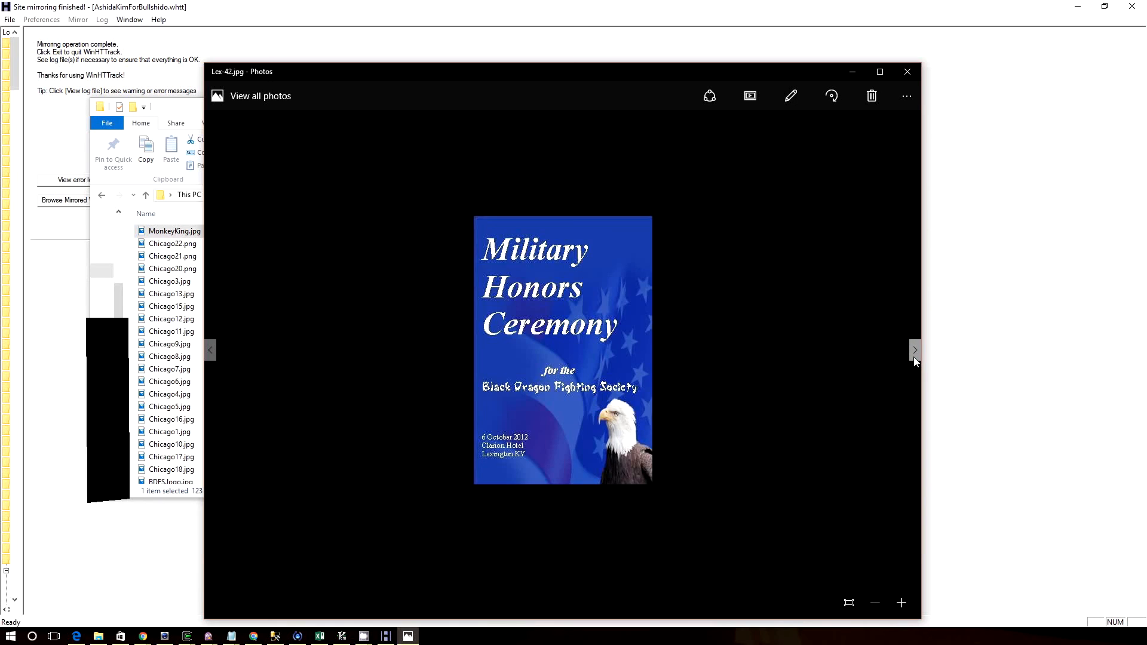
left_click(914, 359)
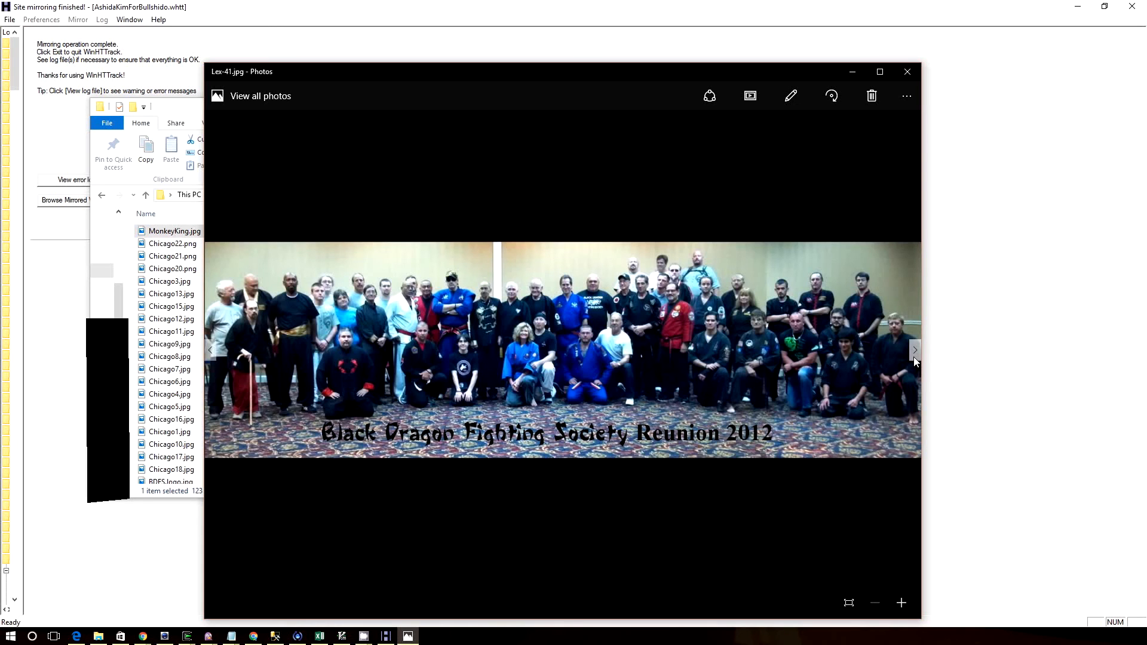
Browse the Lex pictures through Lex-37.jpg and Lex-36.jpg up to Lex-34.jpg, rechecking Lex-35.jpg
left_click(914, 359)
left_click(915, 359)
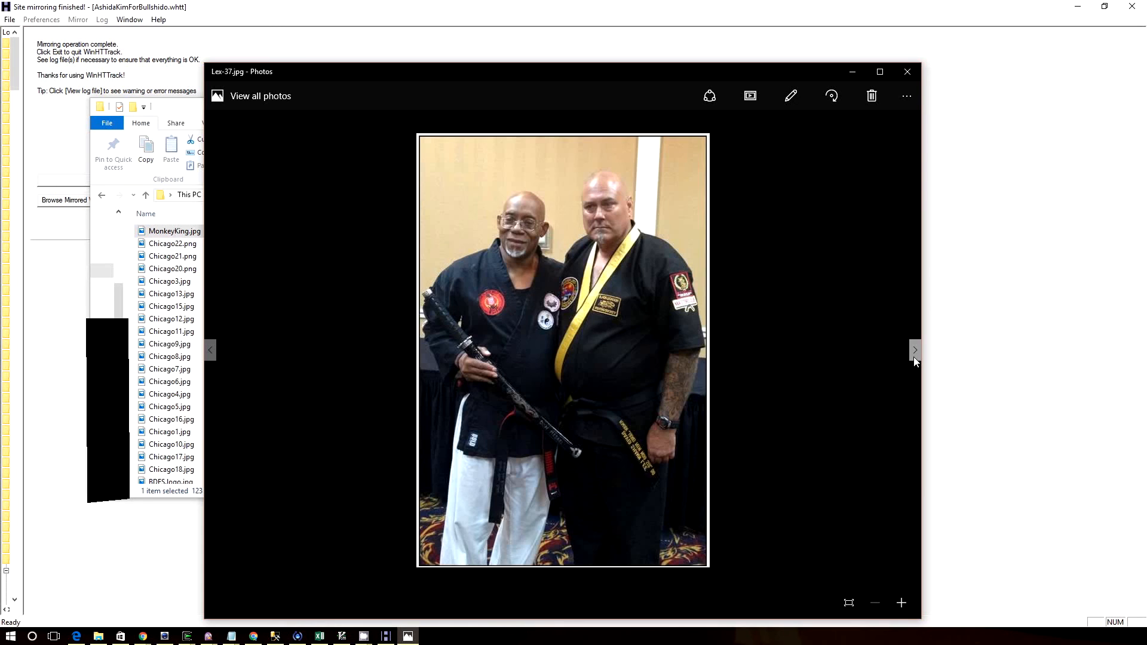
left_click(915, 359)
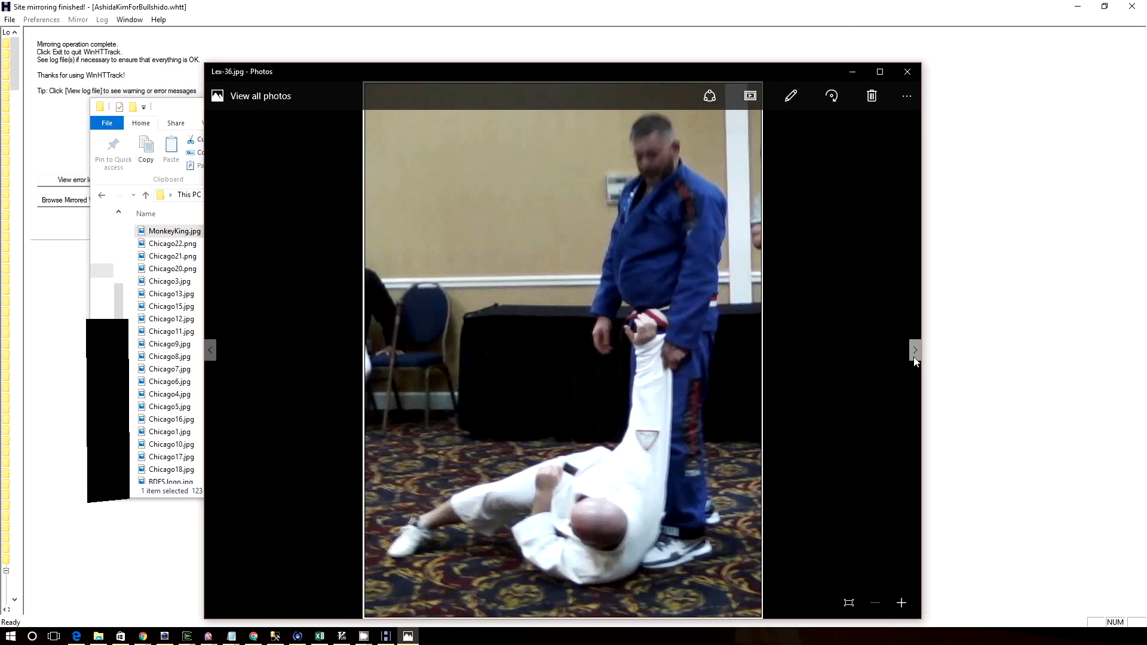
left_click(914, 358)
left_click(915, 358)
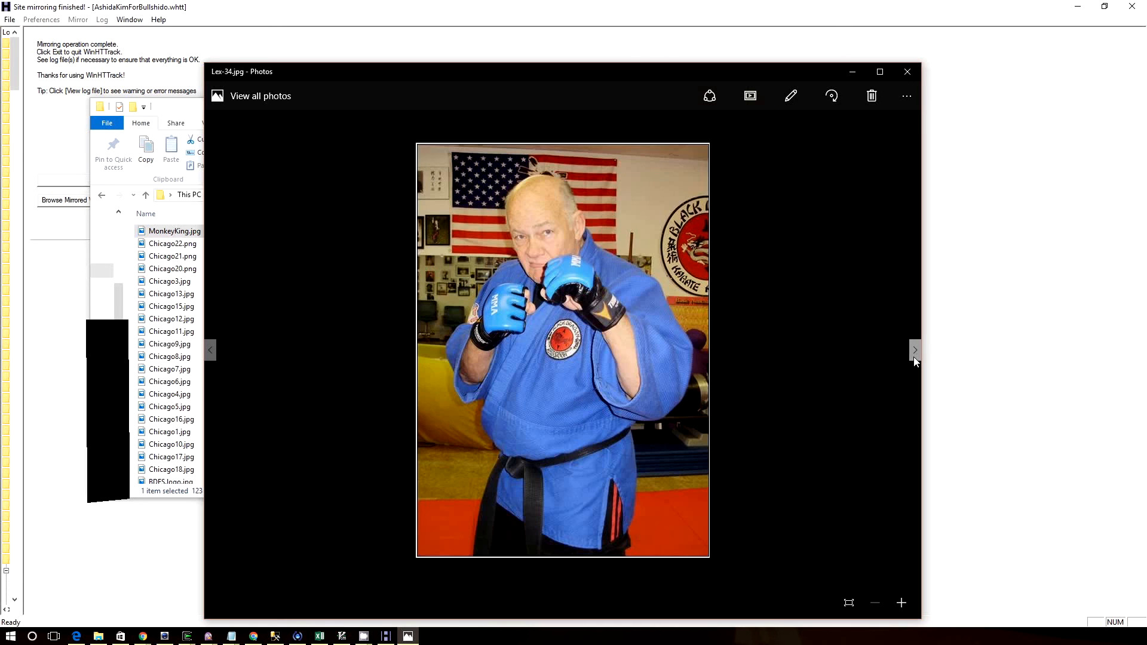
left_click(211, 349)
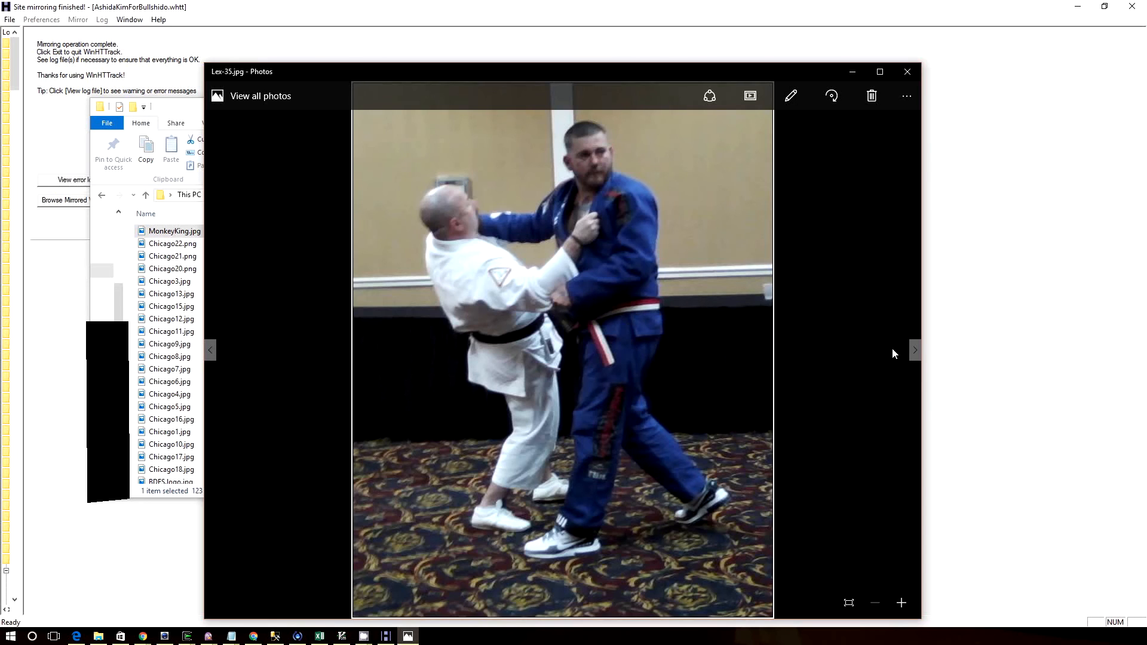
left_click(914, 350)
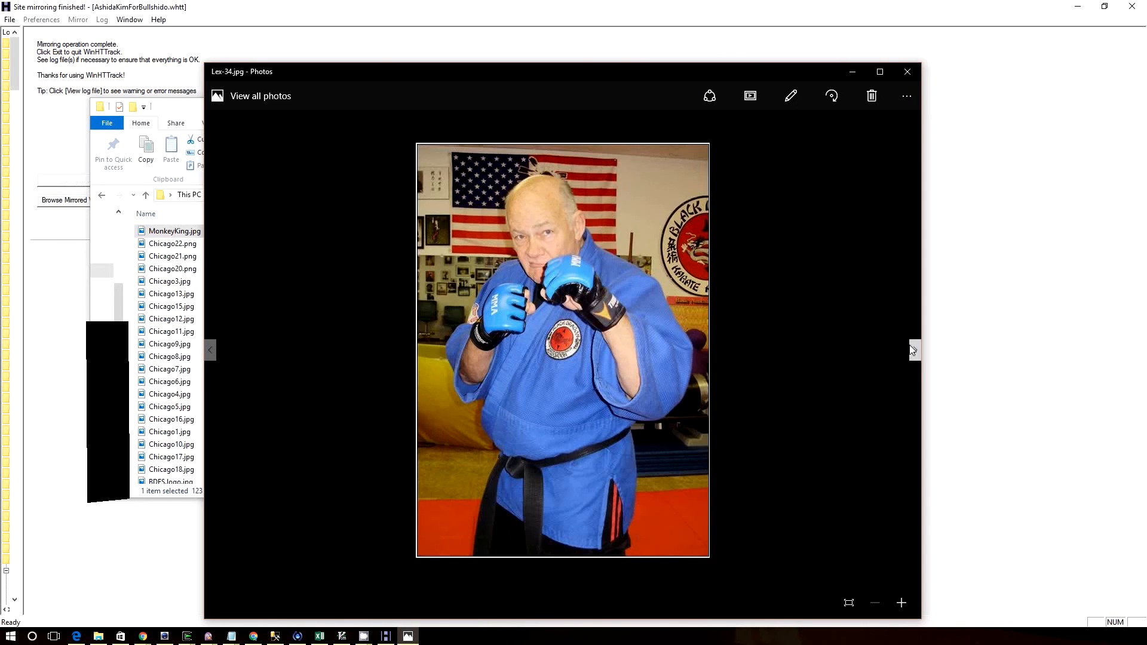
Browse onward through the Lex sparring pictures, past Lex-32.jpg, Lex-30.jpg and Lex-29.jpg, up to Lex-25.jpg
left_click(912, 349)
left_click(912, 350)
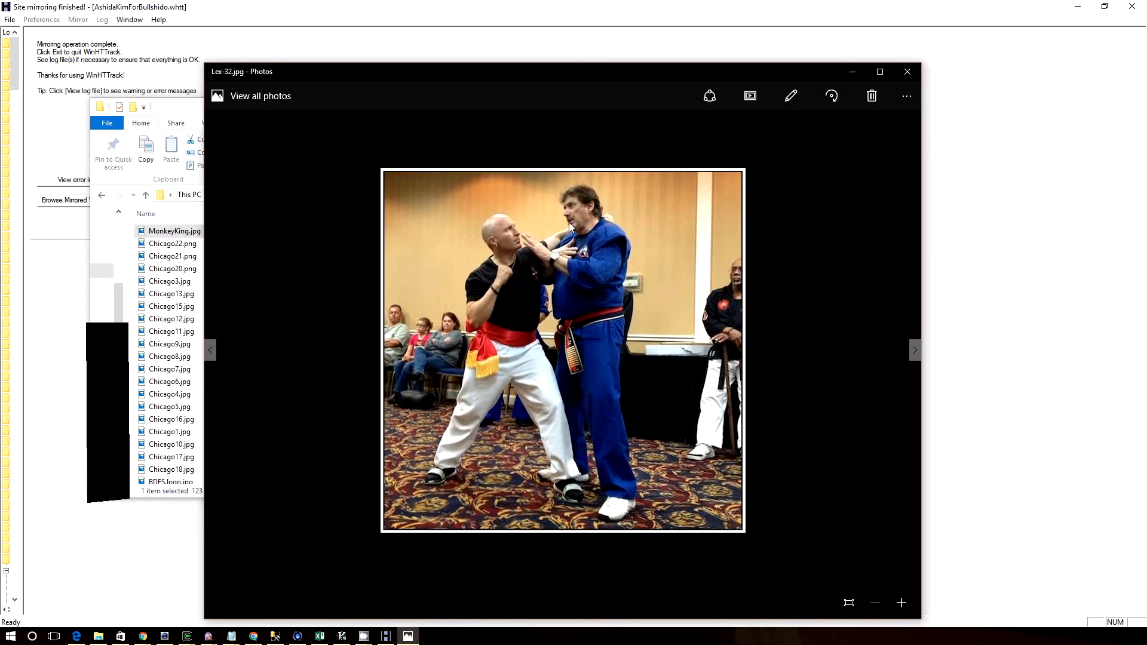
left_click(916, 347)
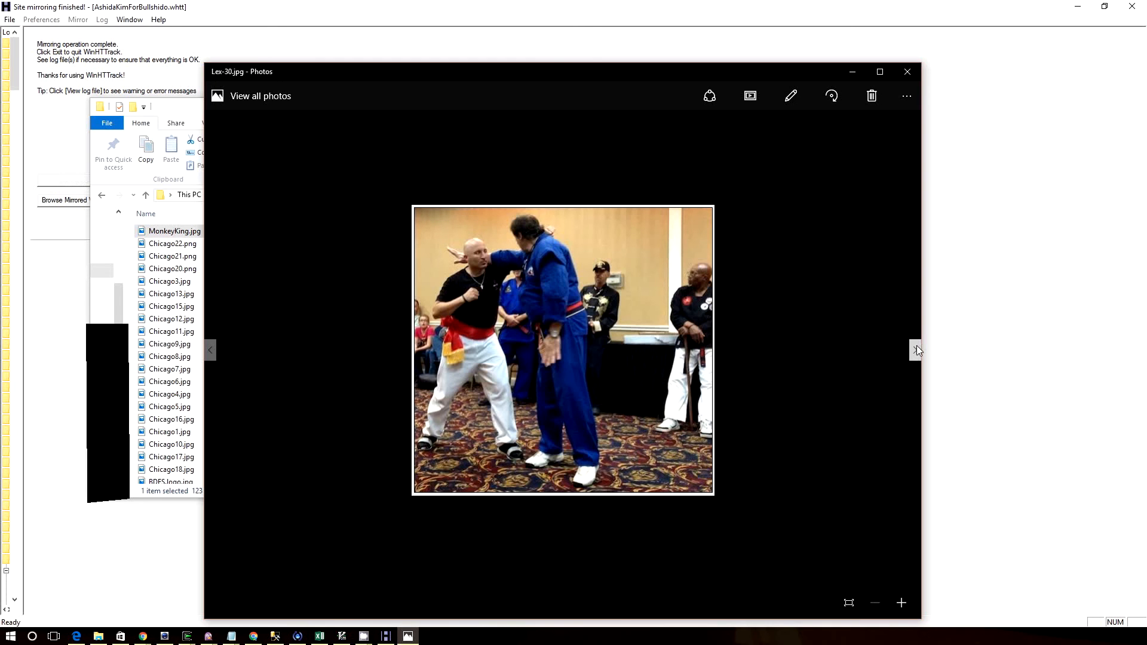
left_click(917, 350)
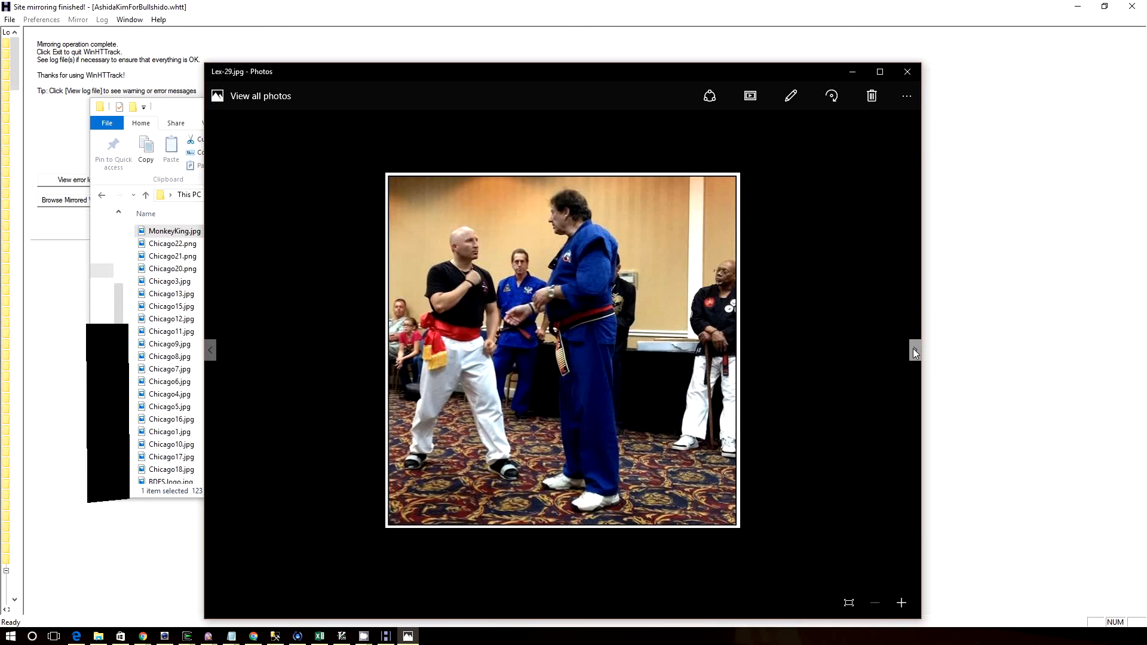
left_click(914, 350)
left_click(913, 350)
left_click(913, 350)
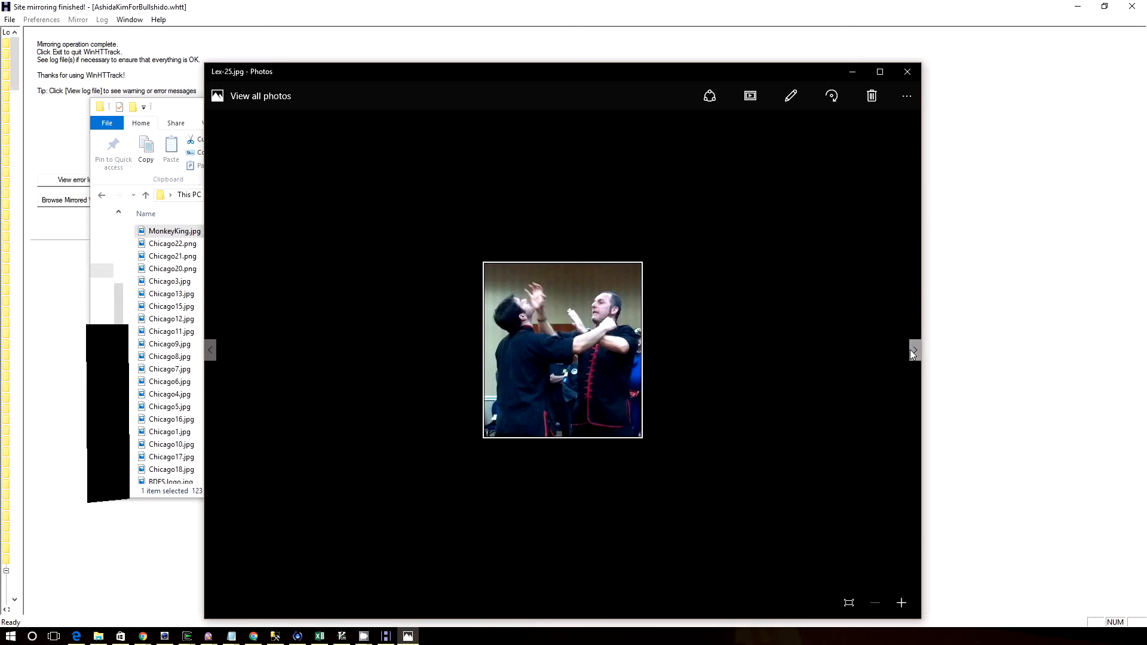
Browse the Lex pictures from Lex-24.jpg through Lex-21.jpg and Lex-19.jpg up to Lex-15.jpg
left_click(912, 353)
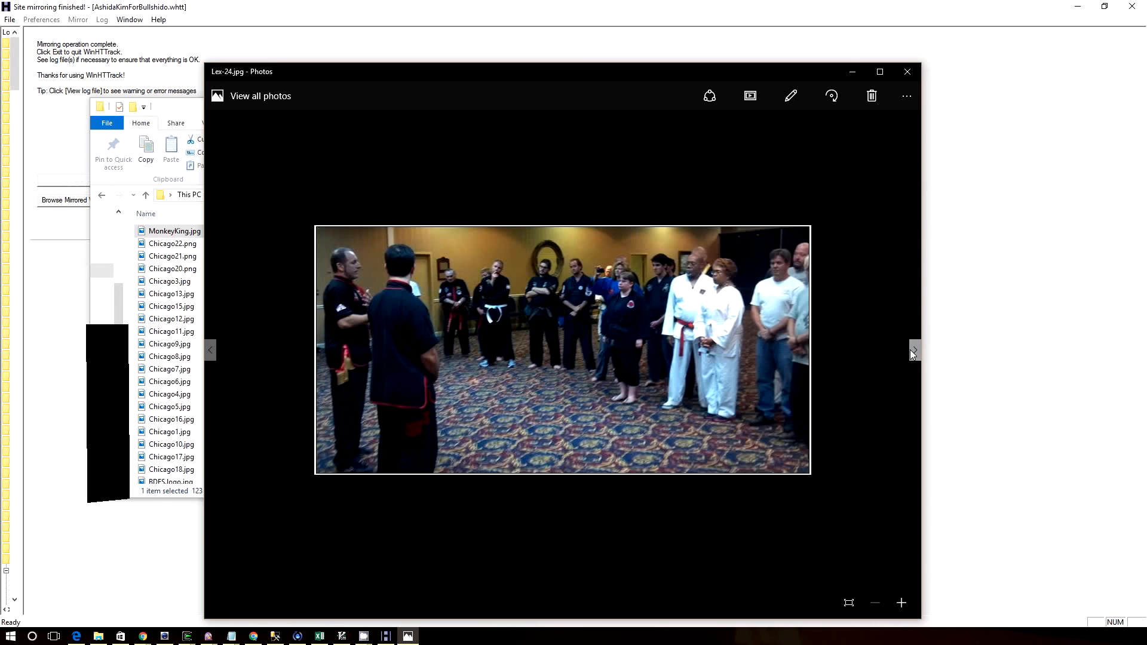
left_click(911, 351)
left_click(911, 353)
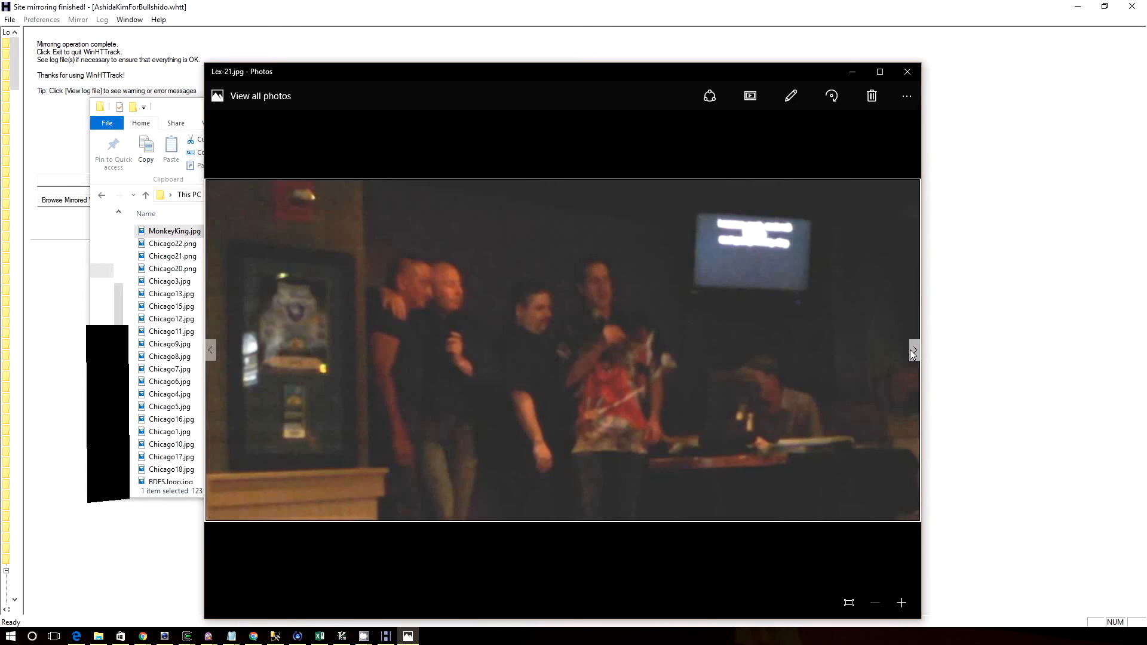
left_click(912, 353)
left_click(912, 352)
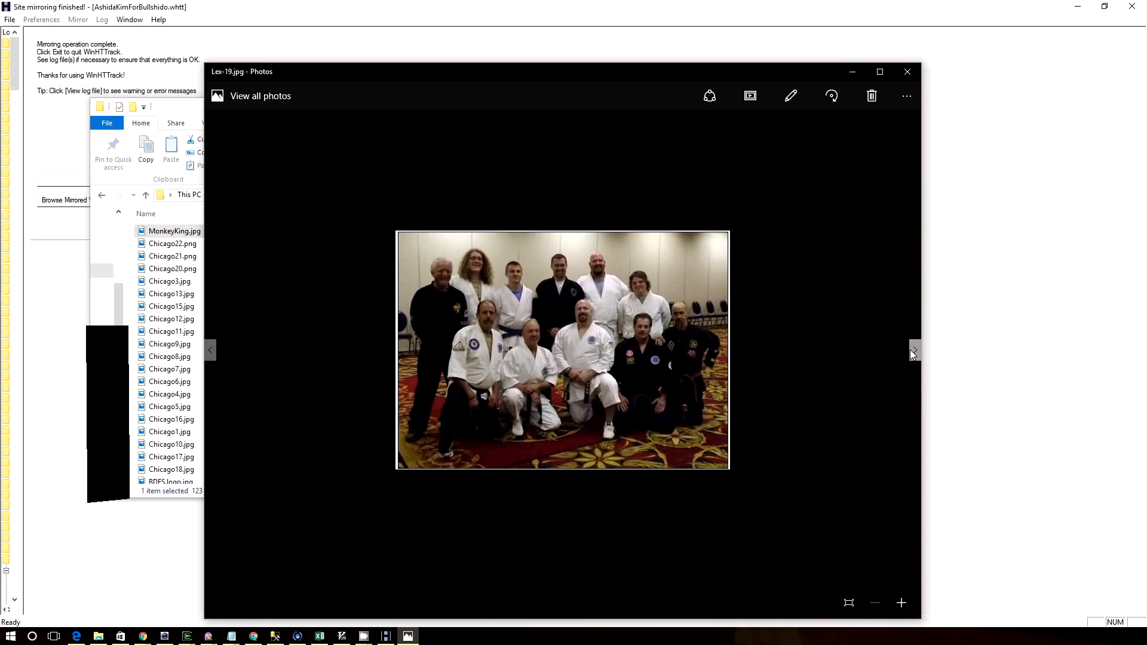
left_click(912, 352)
left_click(912, 352)
left_click(912, 352)
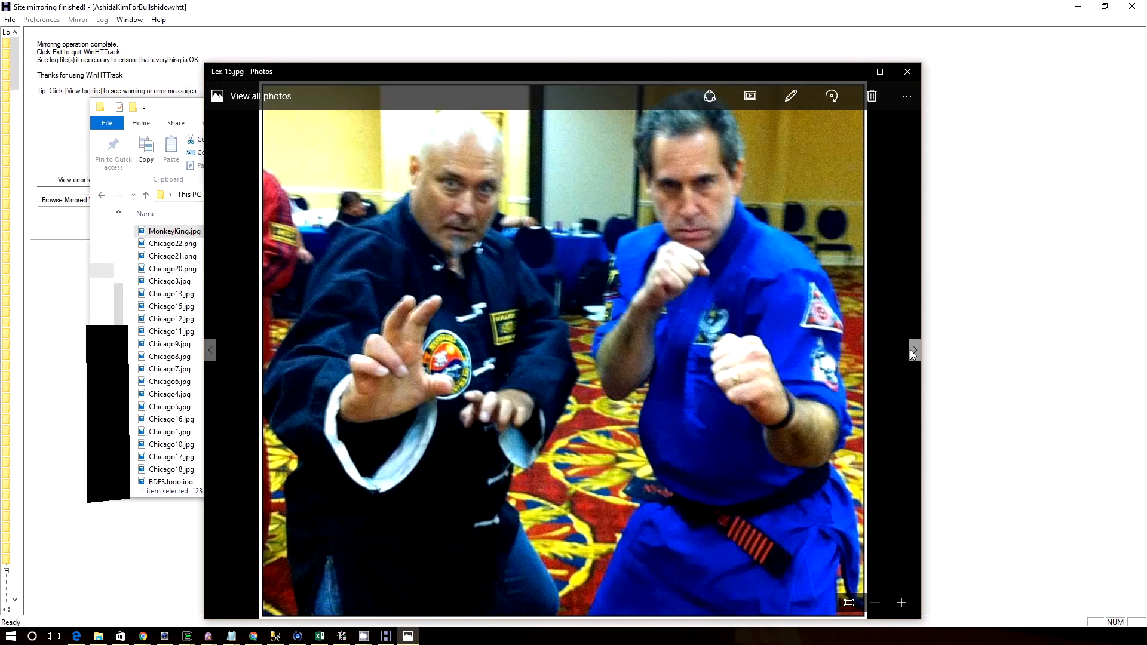
View the remaining Lex pictures from Lex-14.jpg through Lex-11.jpg up to Lex-8.jpg
left_click(912, 352)
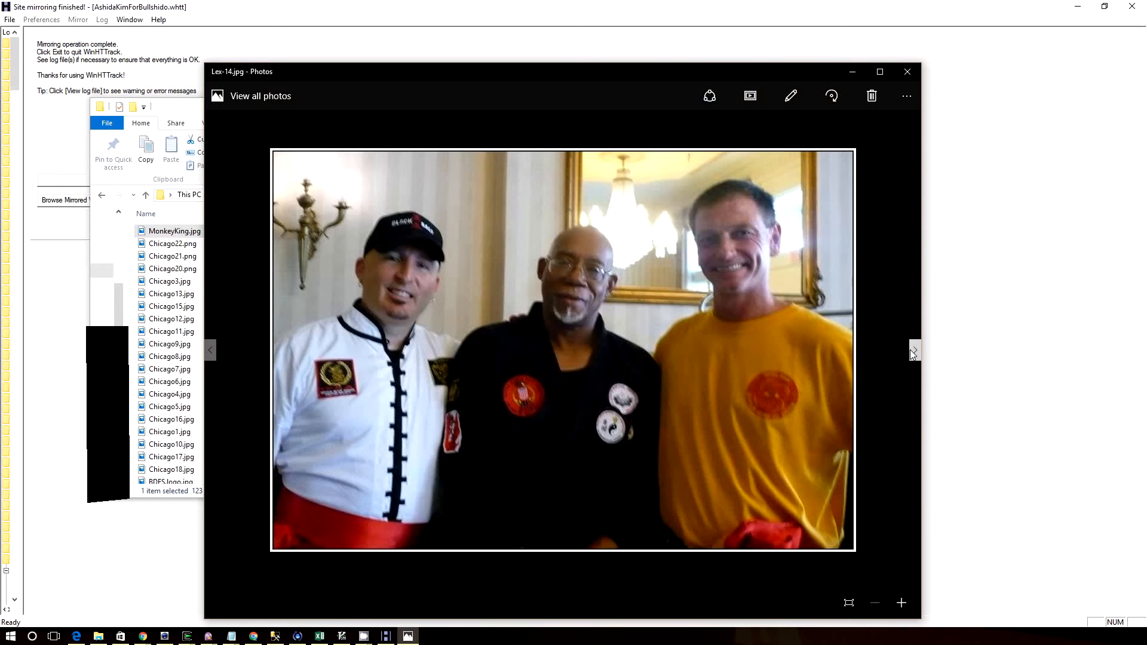
left_click(912, 352)
left_click(911, 352)
left_click(911, 352)
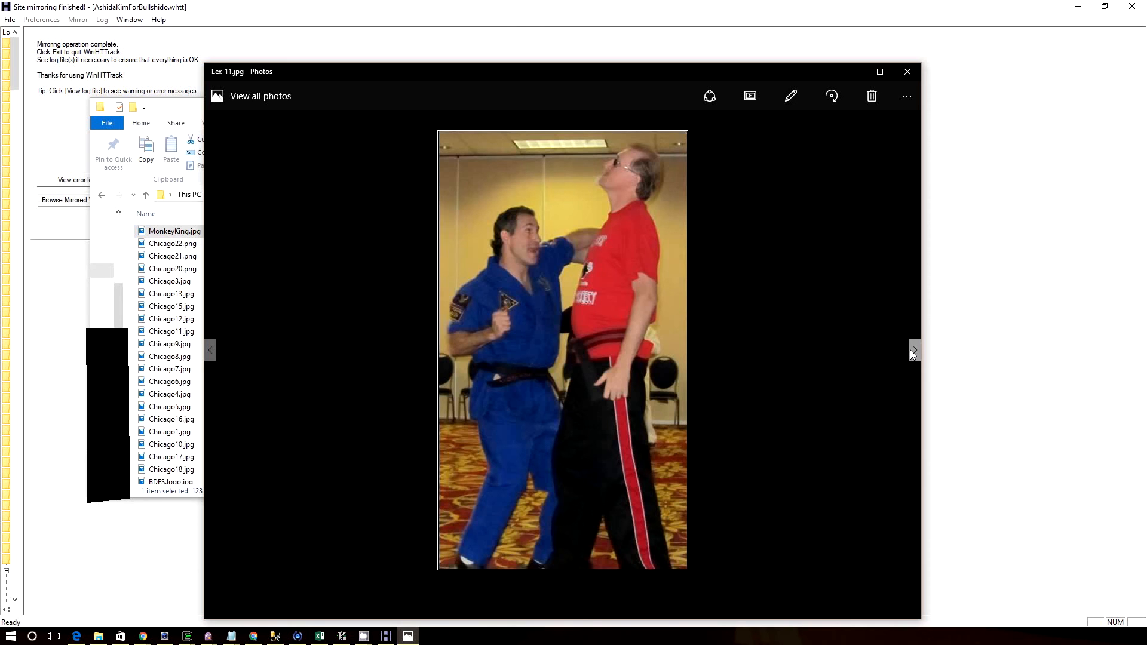
left_click(912, 353)
left_click(912, 352)
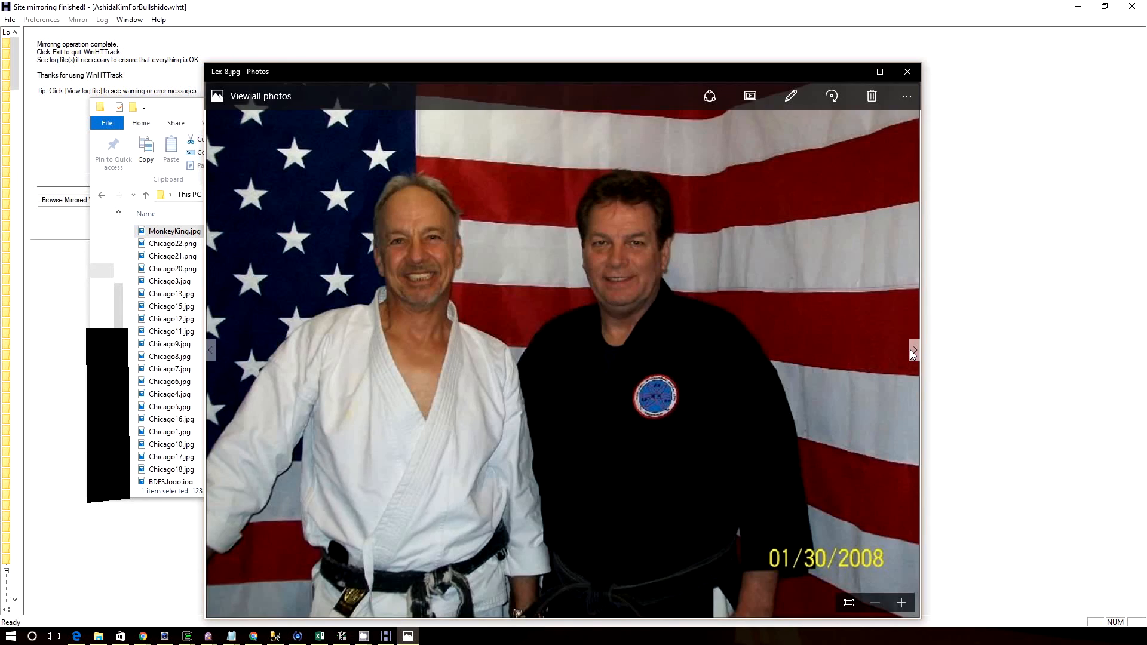
left_click(908, 72)
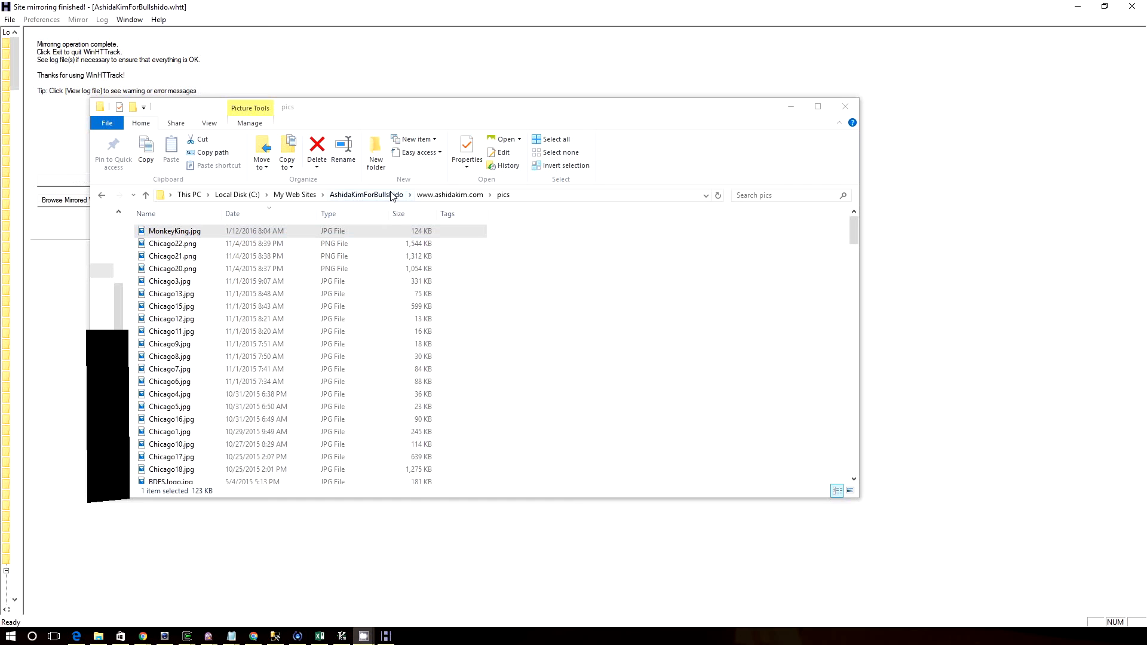
left_click(433, 194)
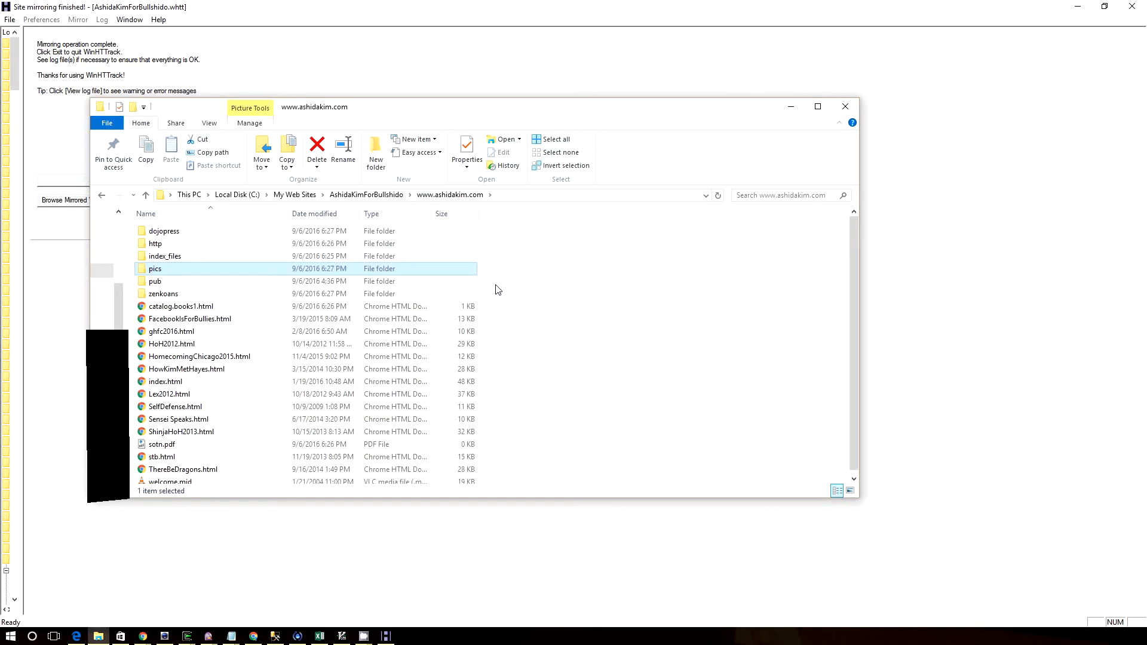
scroll(507, 352, "down", 1)
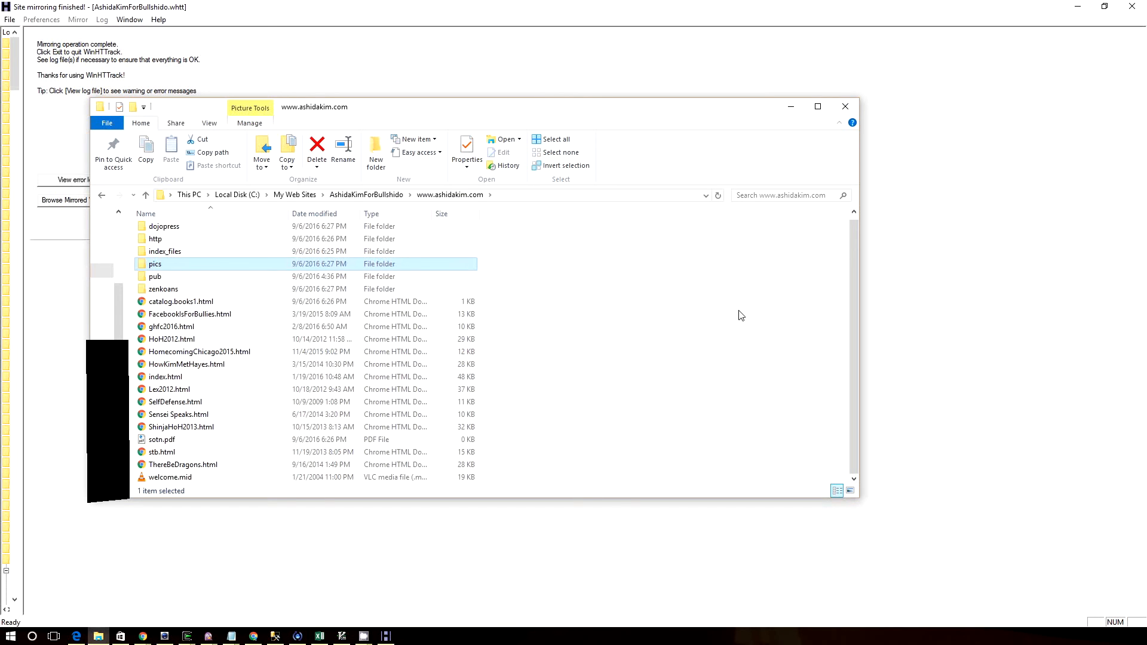
Open the mirror's error log in WinHTTrack, then reposition and enlarge its window to show the full lines
left_click(997, 287)
left_click(105, 187)
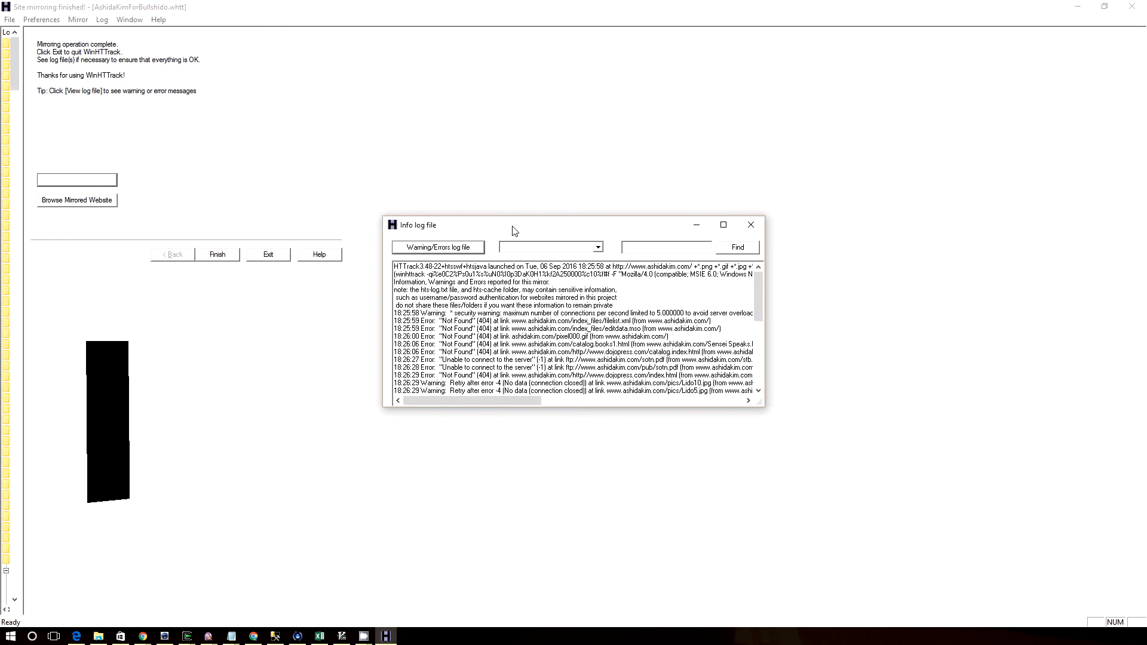
left_click_drag(515, 232, 287, 113)
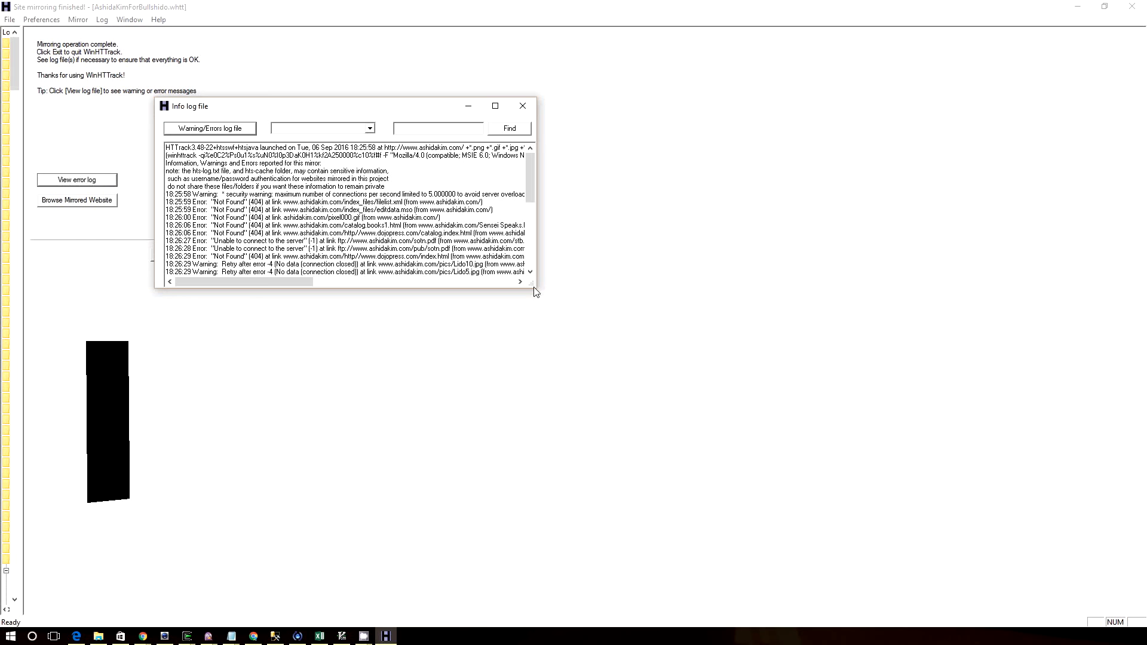
left_click_drag(531, 285, 1048, 519)
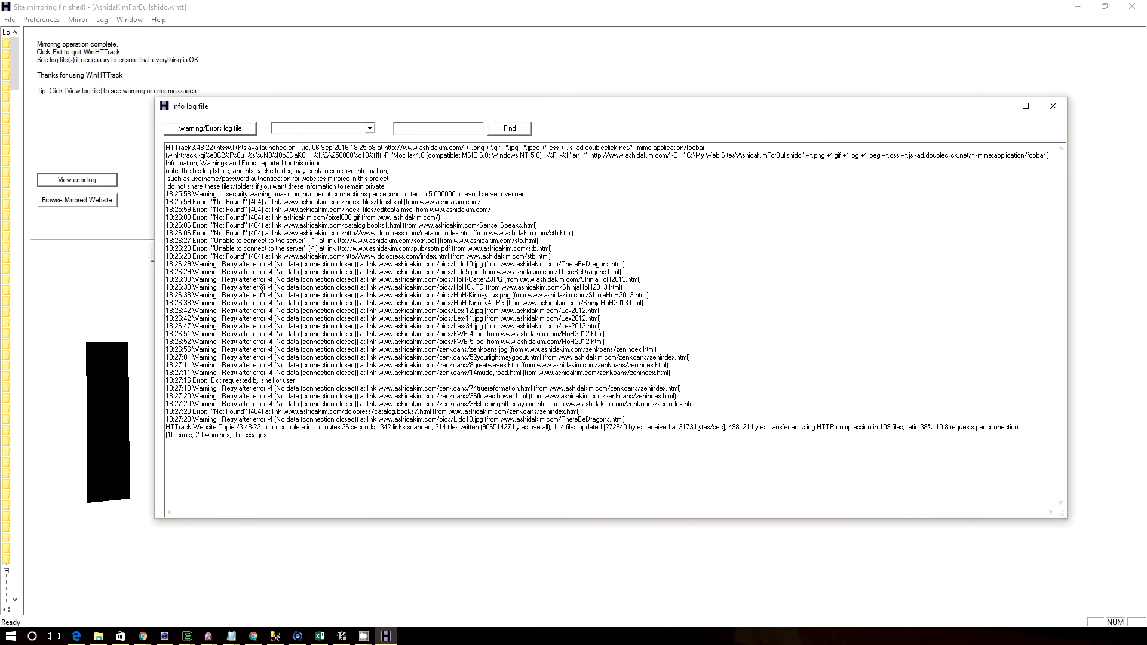
Examine the errors and warnings in the Info log file, highlighting the dojopress.com/index.html link in its "Not Found" entry
left_click_drag(243, 258, 588, 396)
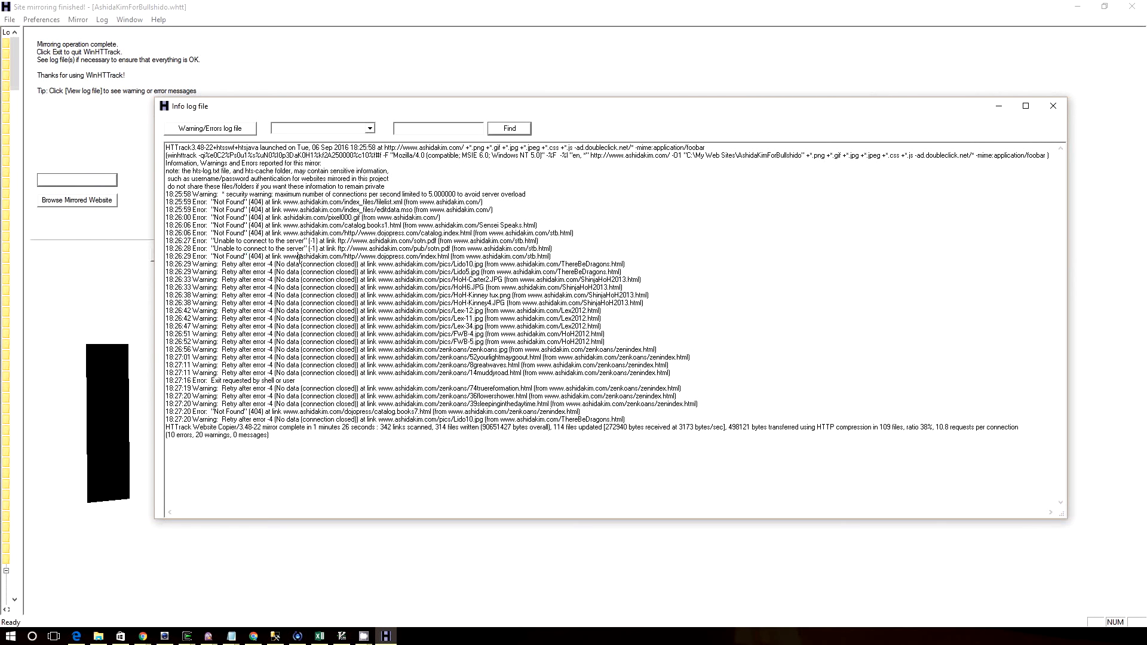
double_click(300, 258)
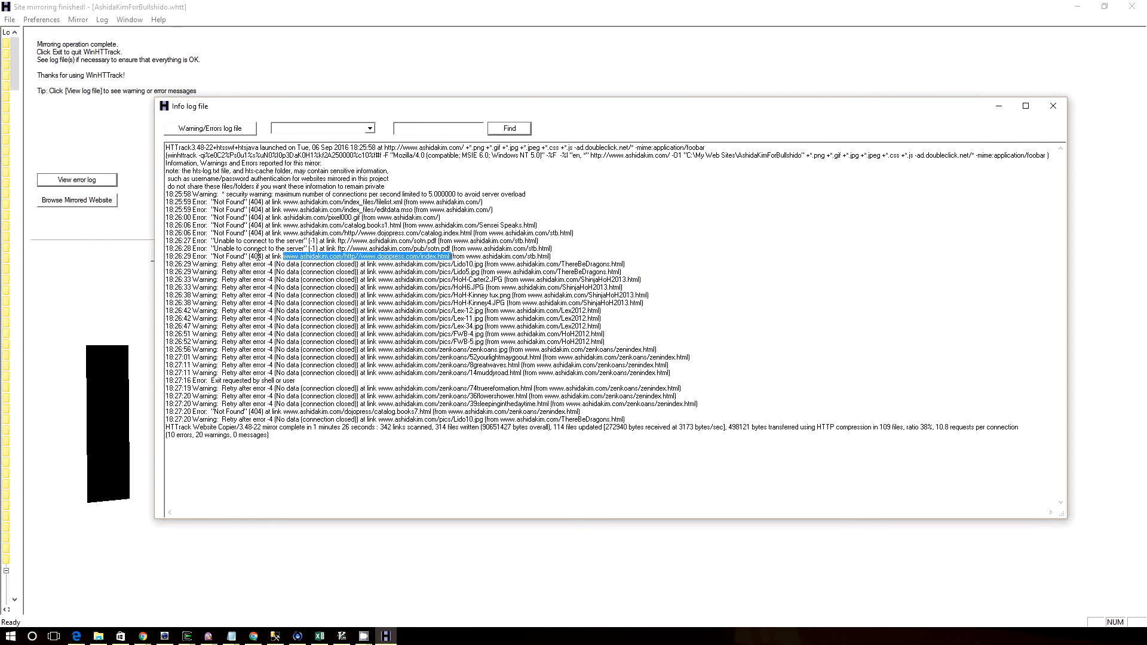
left_click_drag(207, 186, 454, 447)
left_click(455, 447)
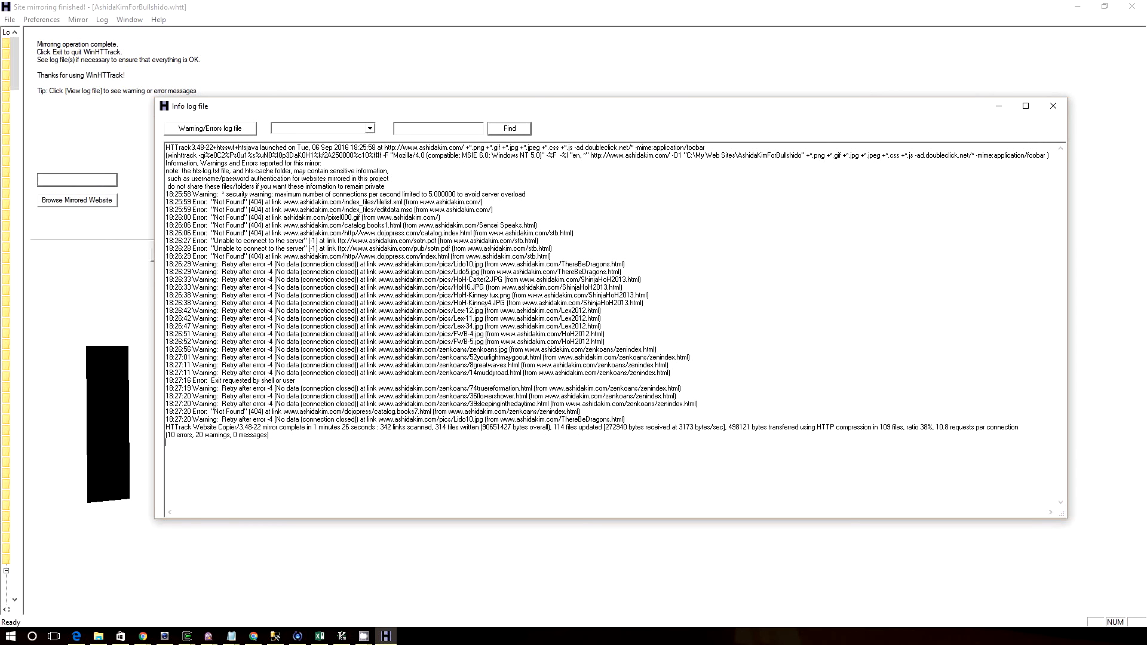
Switch to File Explorer, open hts-log.txt from the AshidaKimForBullshido folder, and enlarge the editor window to fit its lines
key("alt+Tab")
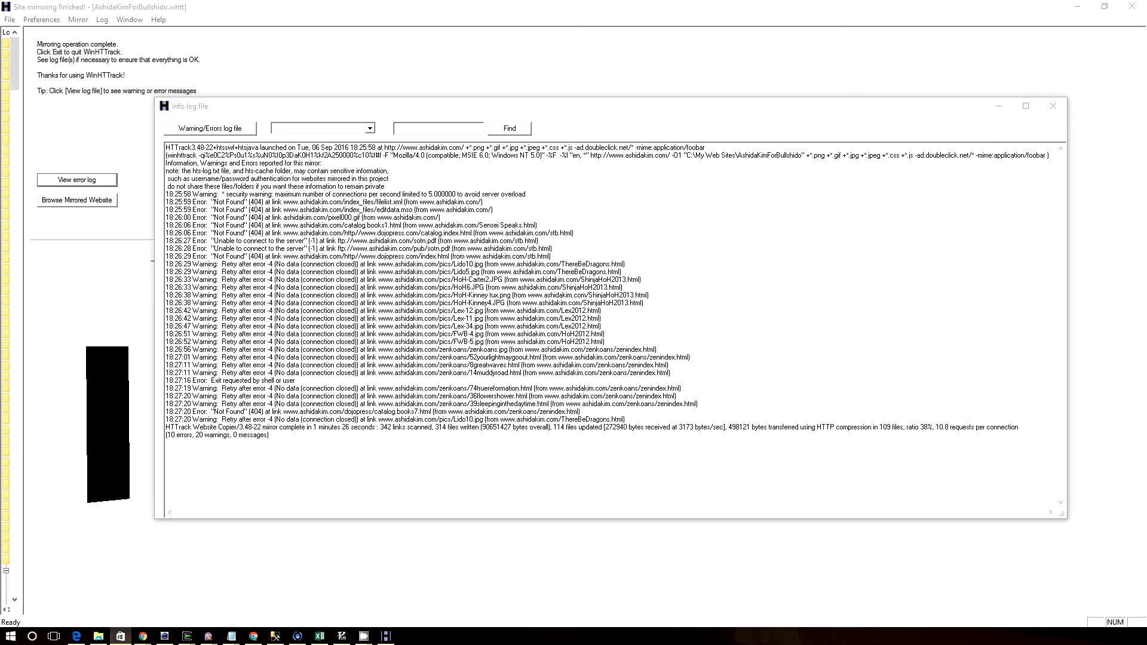
key("alt+Tab")
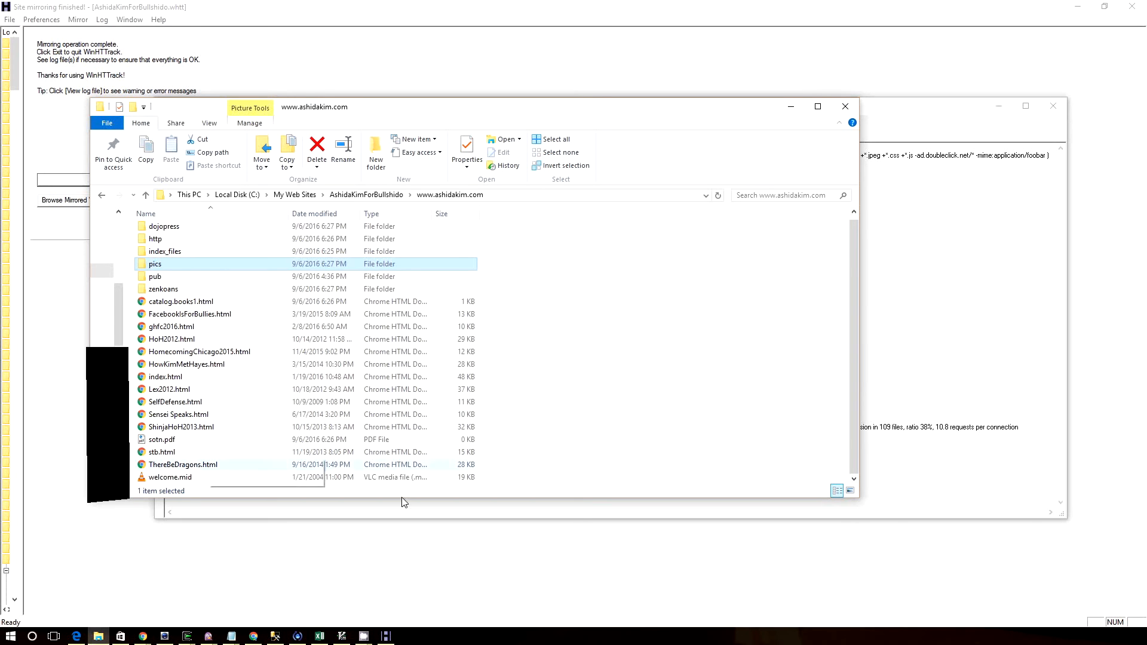
left_click(732, 446)
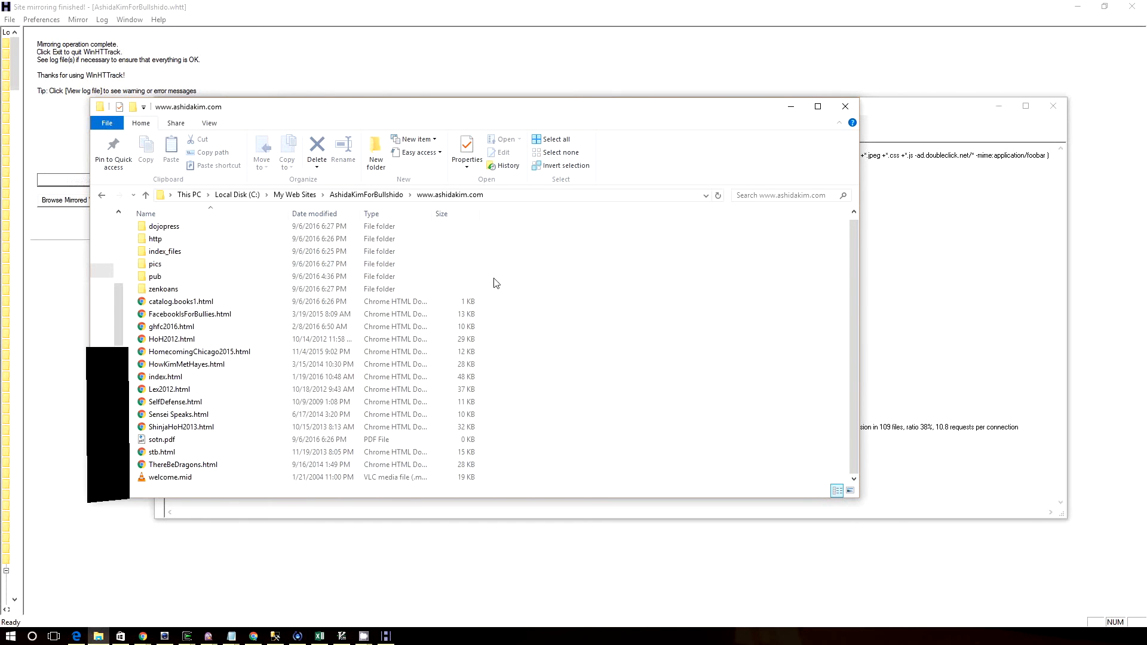
left_click(345, 195)
scroll(412, 329, "down", 10)
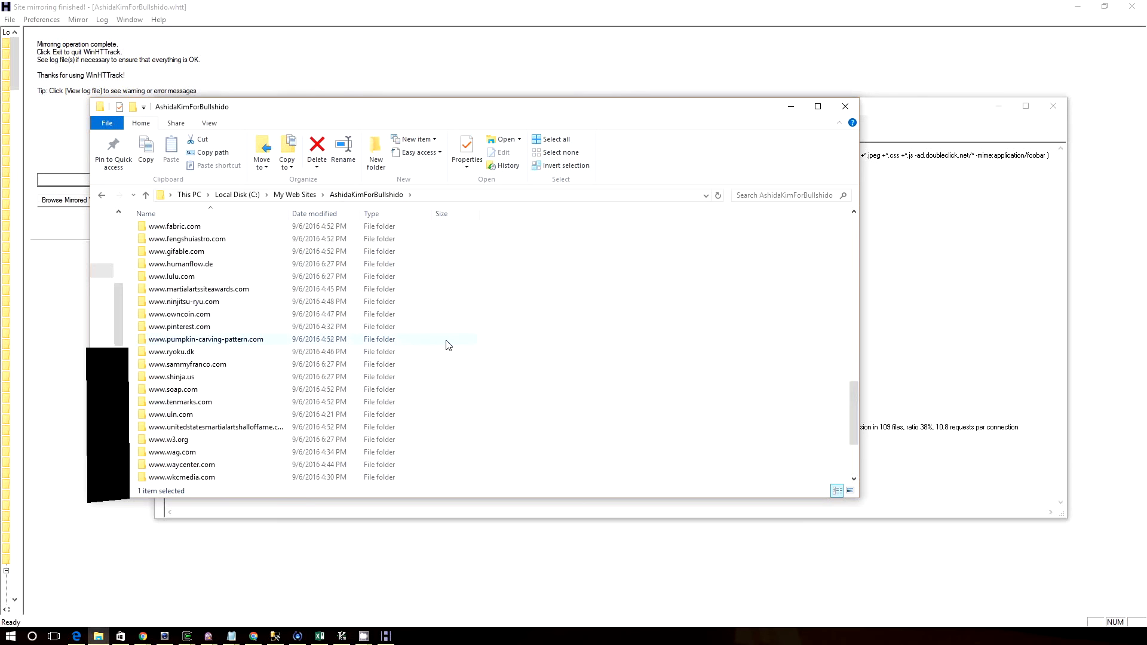
scroll(460, 376, "up", 20)
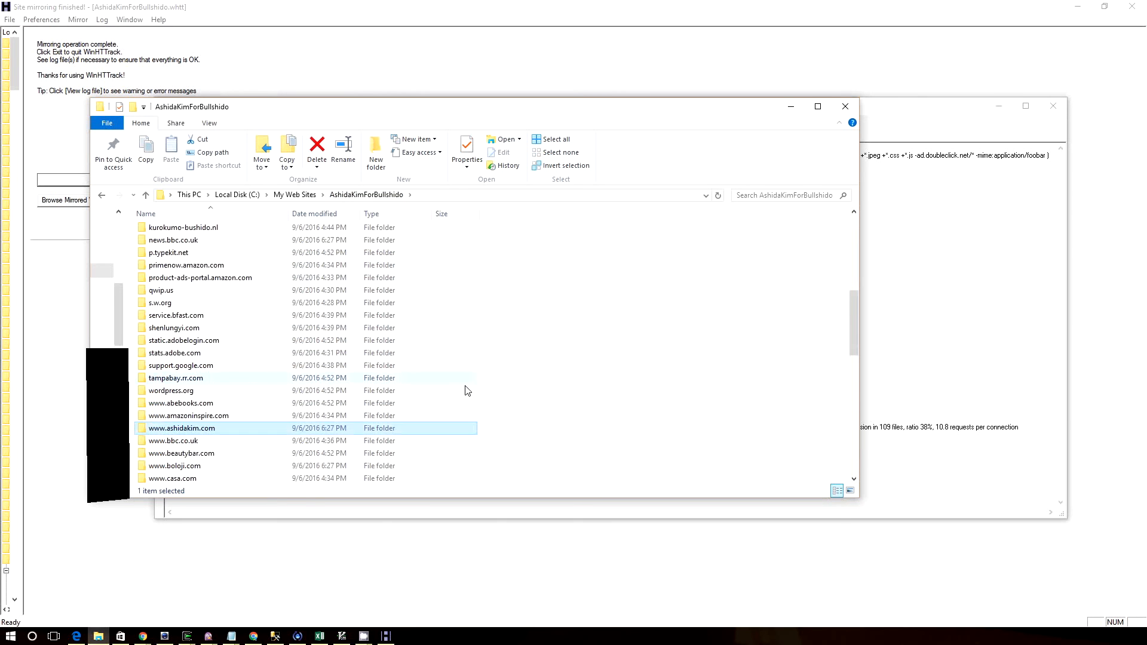
scroll(472, 404, "up", 2)
scroll(472, 401, "down", 20)
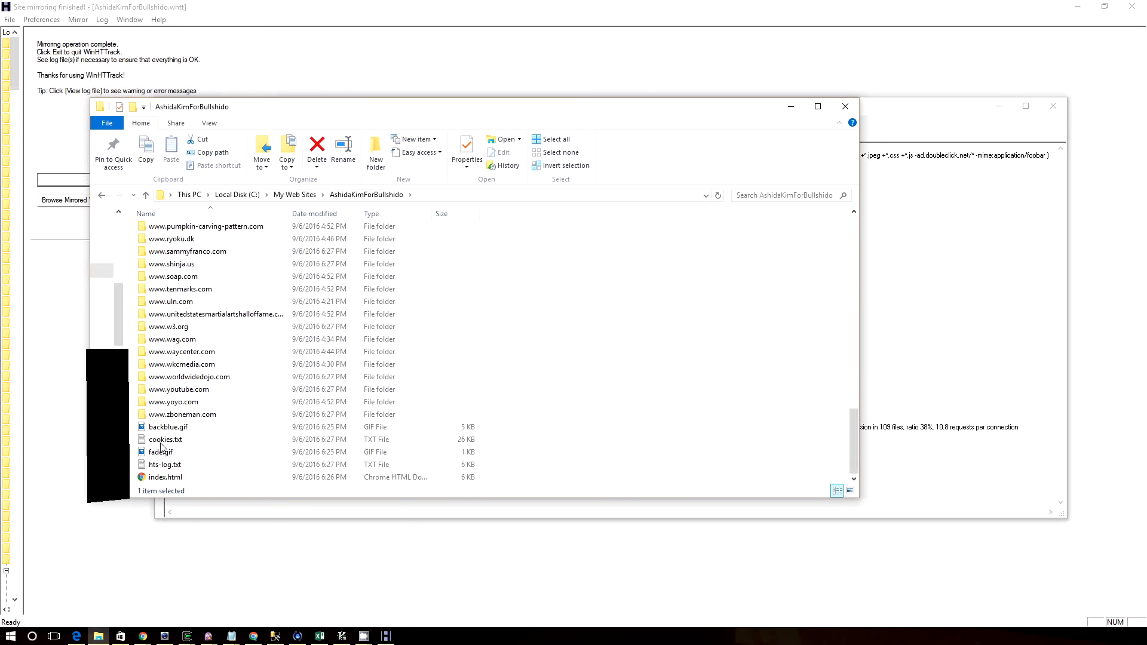
double_click(189, 470)
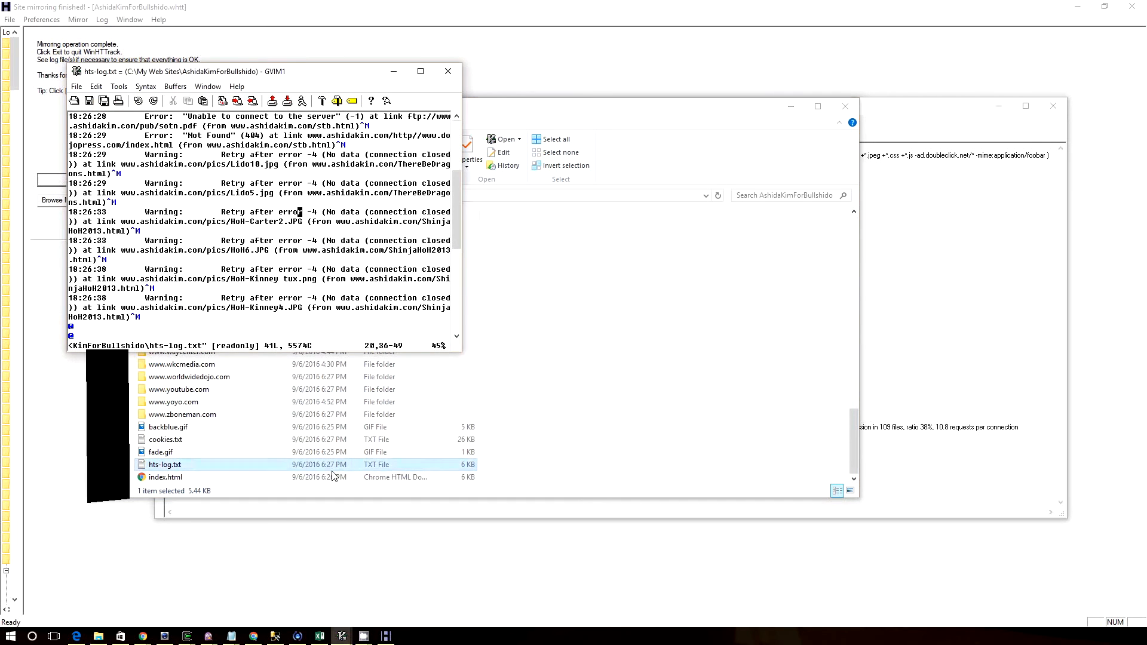
left_click_drag(460, 351, 1055, 557)
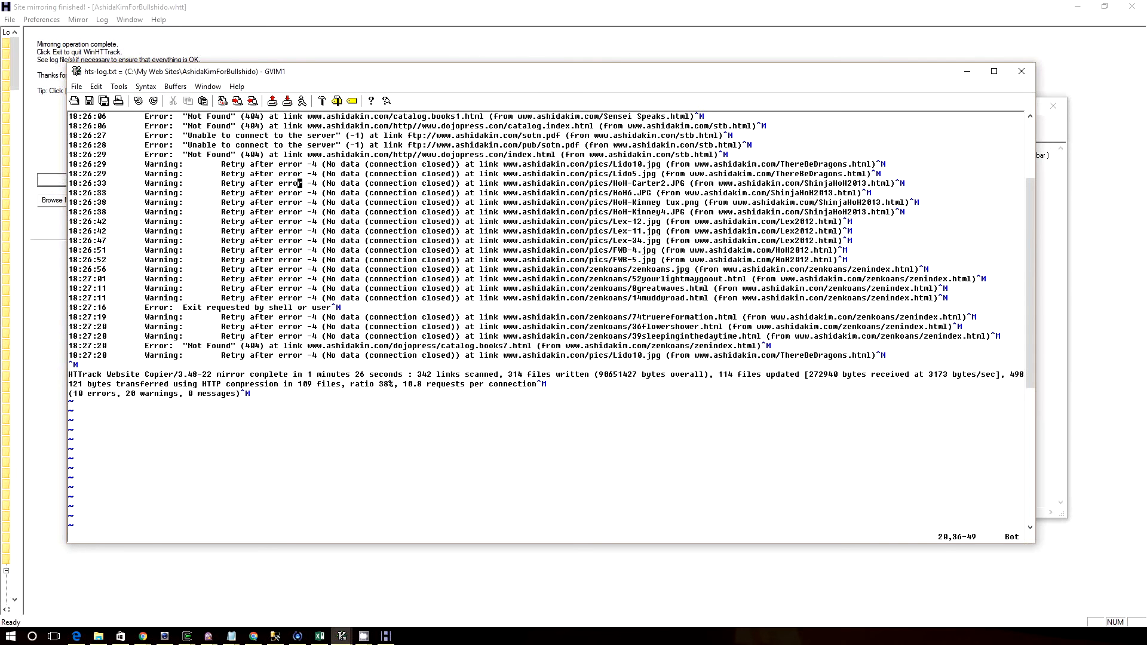
Bring the hts-log.txt editor window back to the front and move it lower on the desktop
key("alt+Tab")
key("alt+Tab")
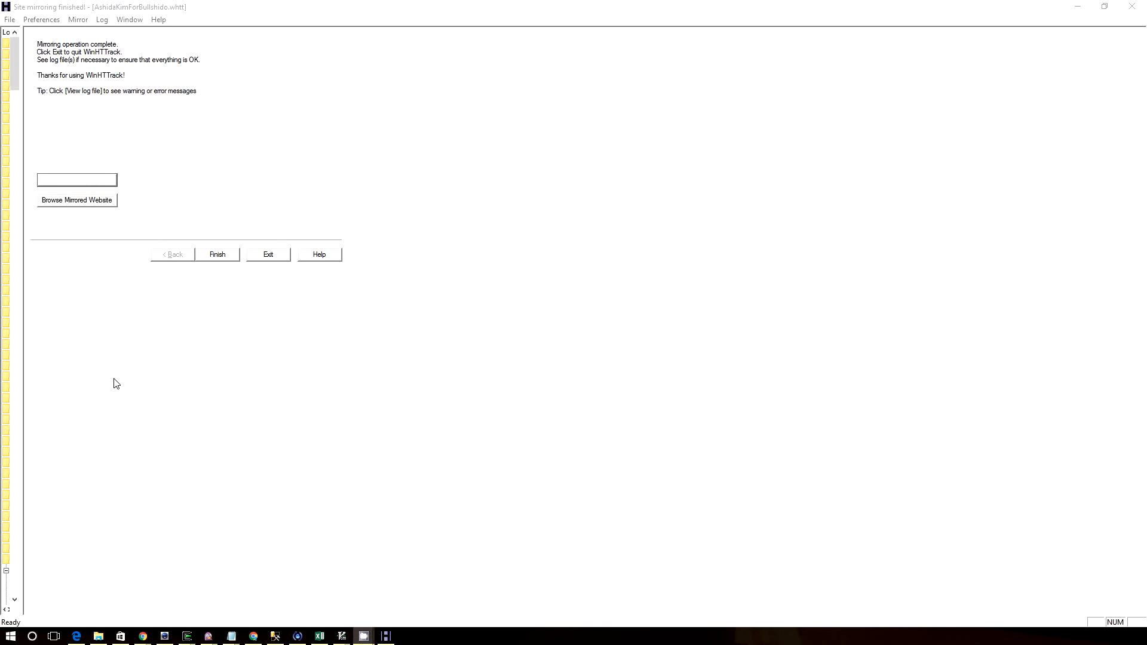
left_click(134, 384)
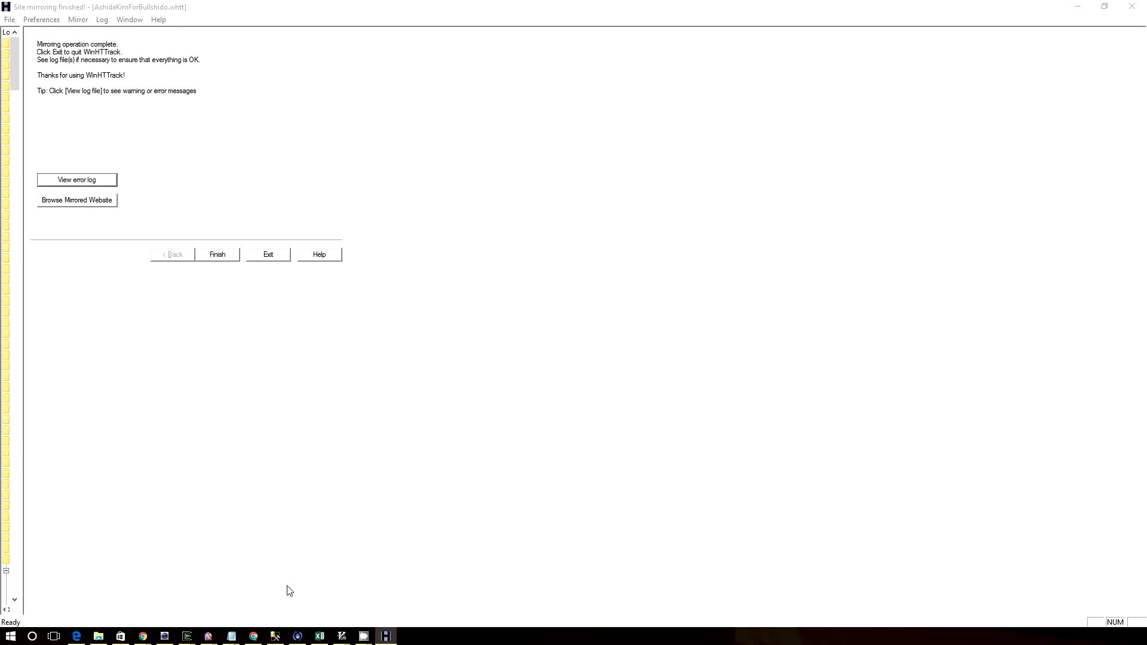
mouse_move(342, 636)
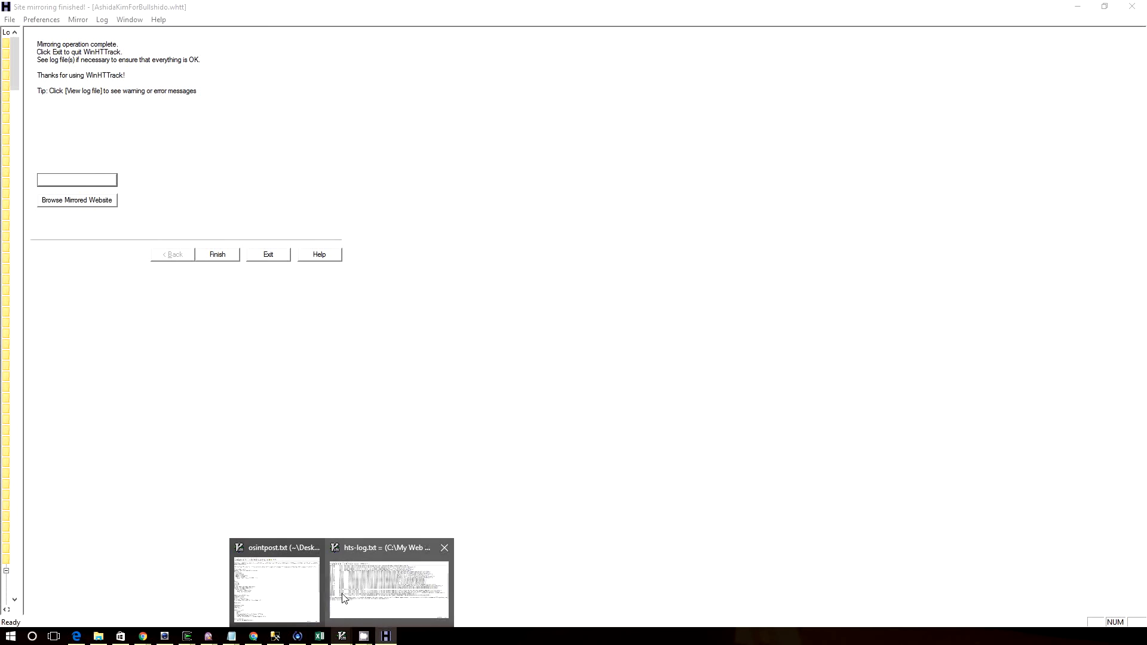
left_click(389, 589)
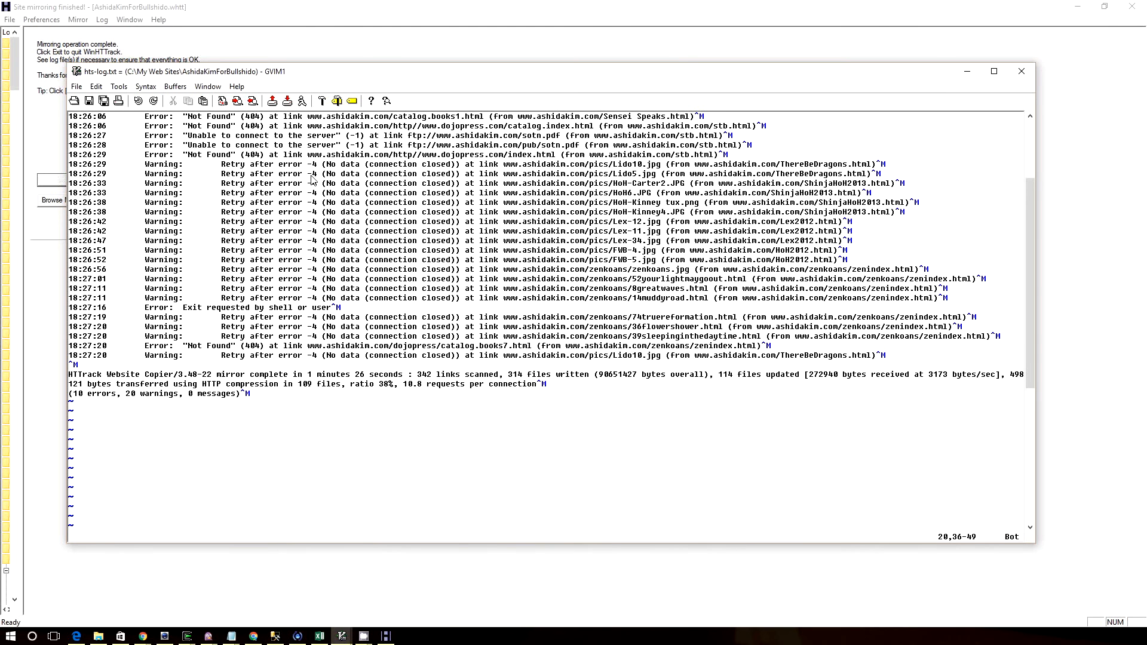
left_click_drag(324, 63, 313, 149)
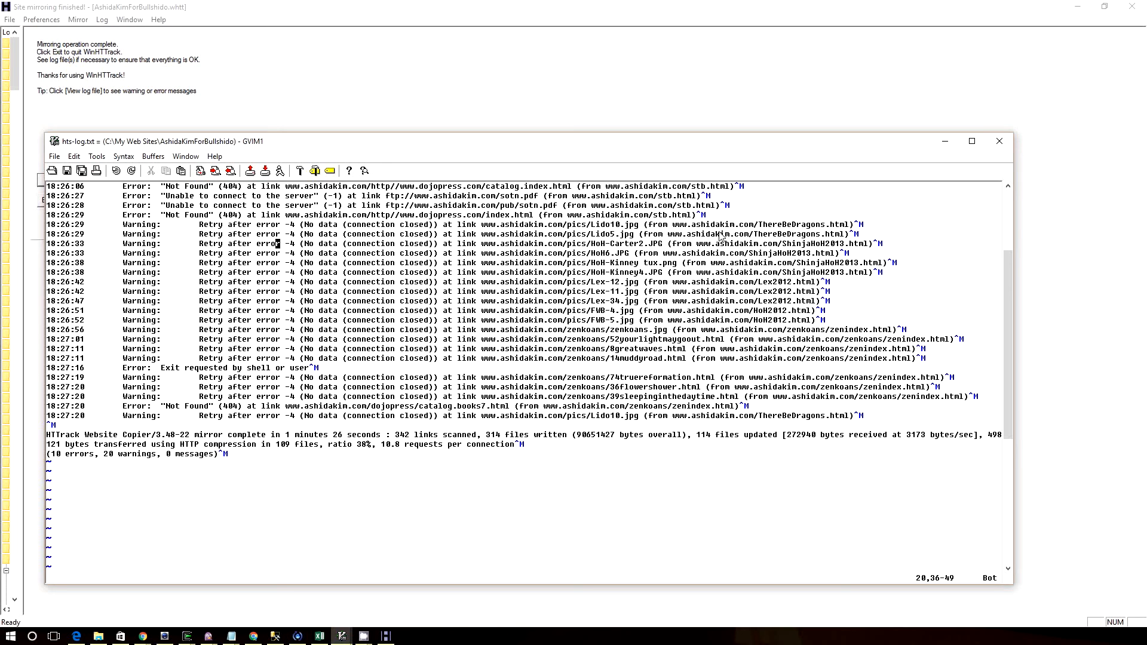
Highlight the retry warnings from Lido10.jpg through 14muddyroad.html in hts-log.txt, then close the file
left_click(566, 225)
left_click_drag(571, 228, 877, 367)
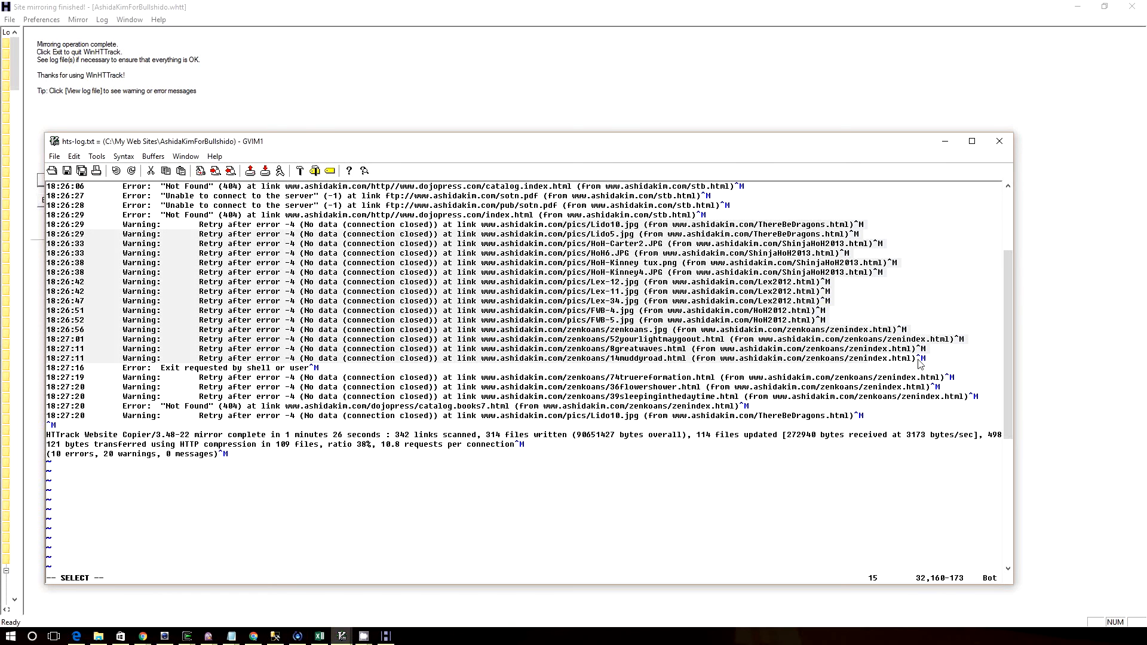
left_click(999, 141)
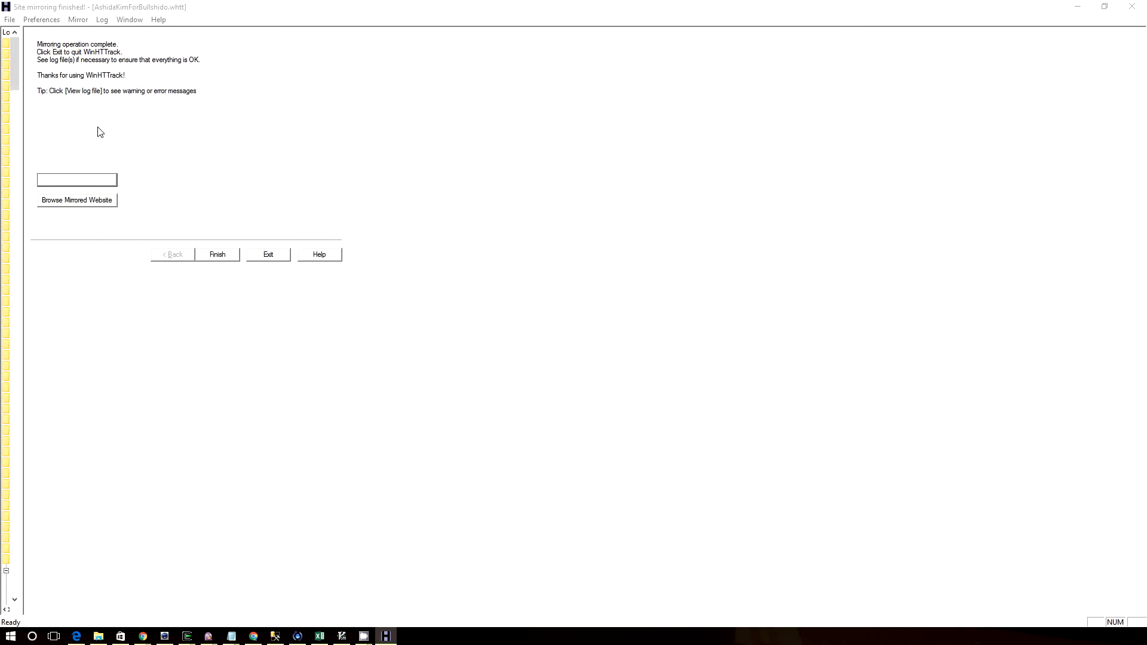